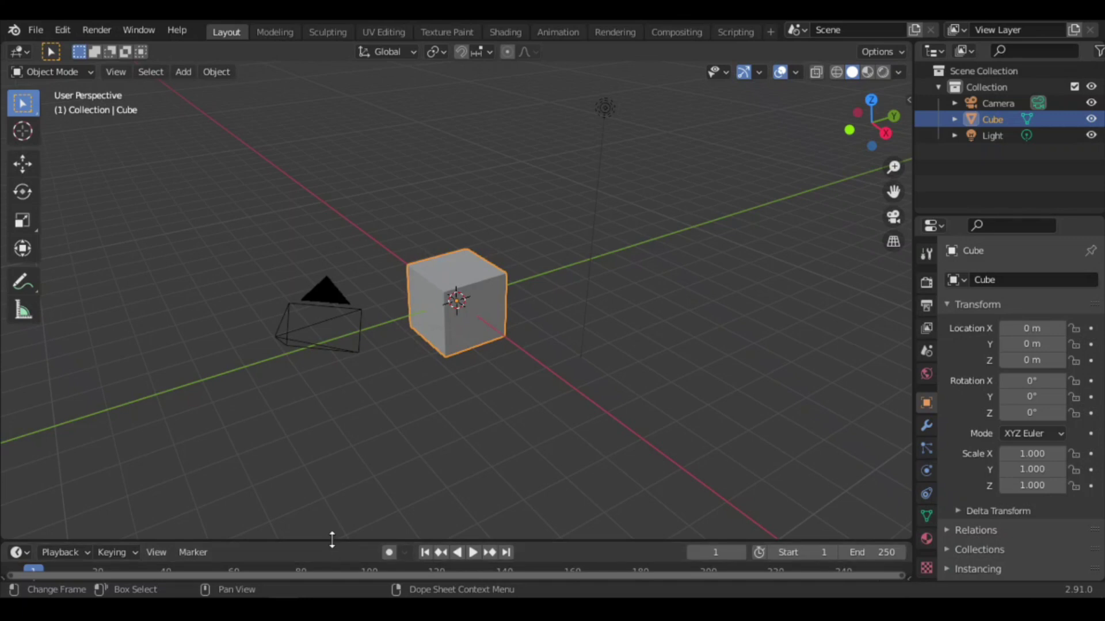
Step: Join the timeline area into the 3D viewport so the viewport takes over its space
{"action": "right_click", "coordinate": [332, 543]}
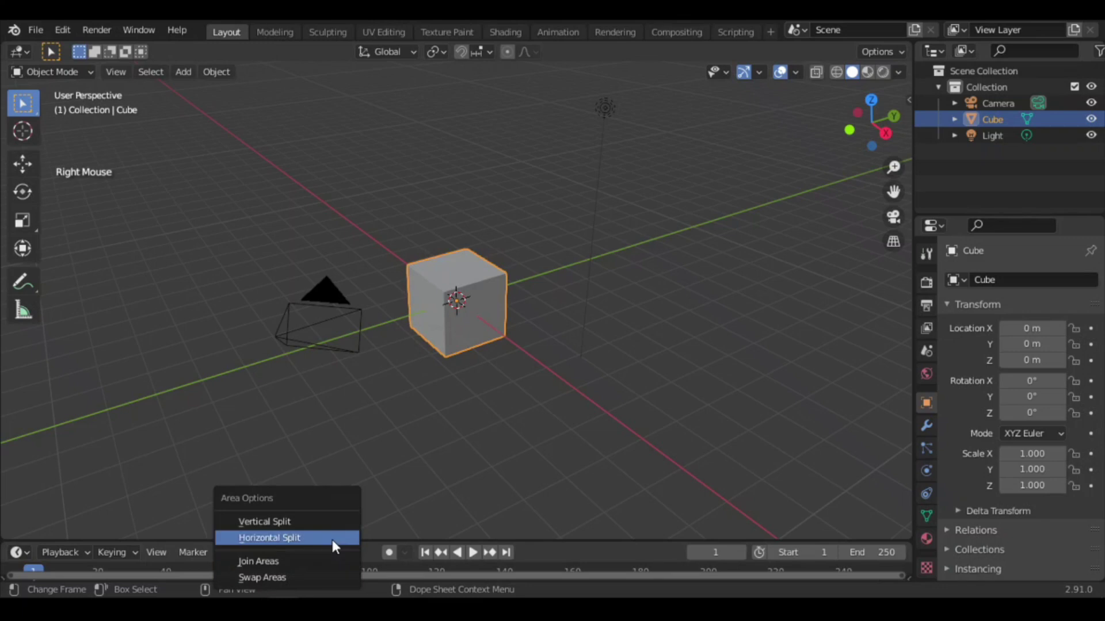
{"action": "left_click", "coordinate": [291, 560]}
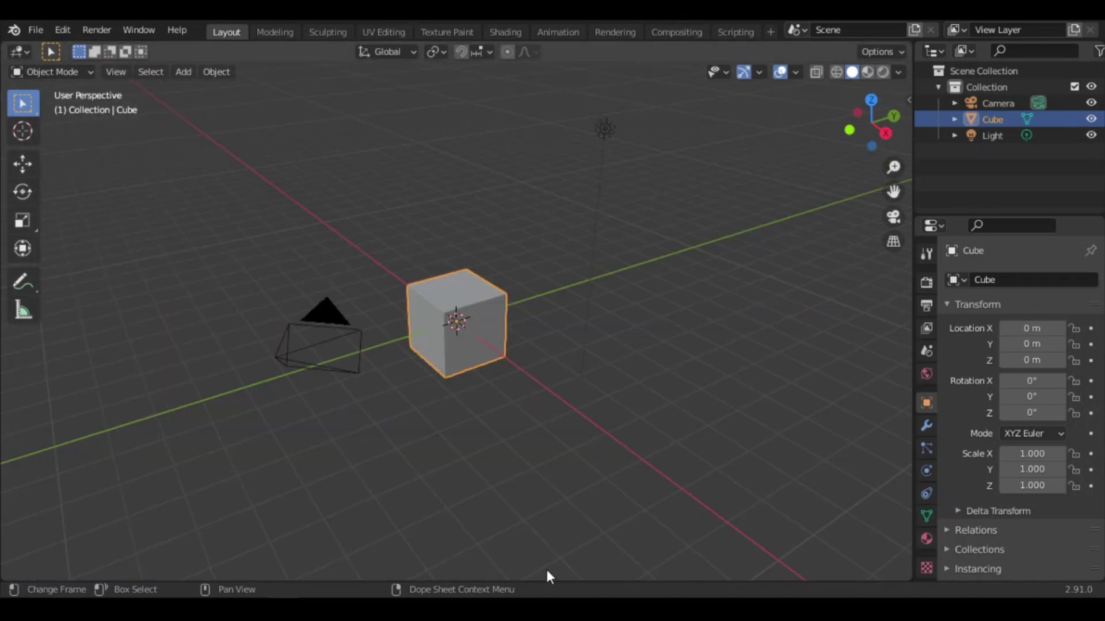
{"action": "left_click", "coordinate": [547, 570]}
Step: Save the current layout as the default startup file
{"action": "left_click", "coordinate": [39, 30]}
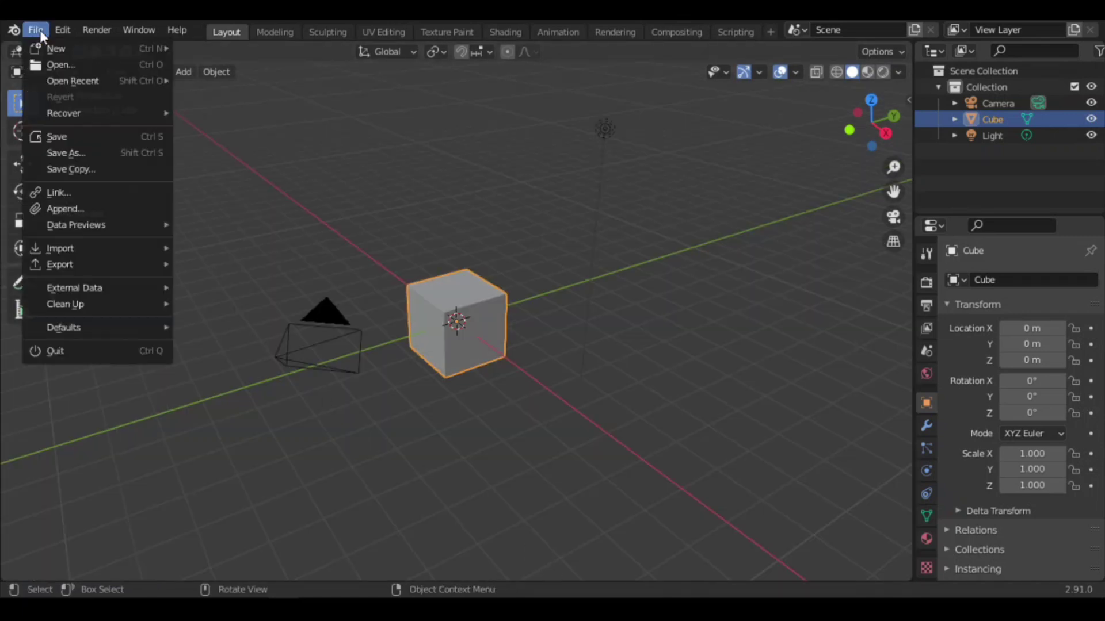
{"action": "mouse_move", "coordinate": [139, 327]}
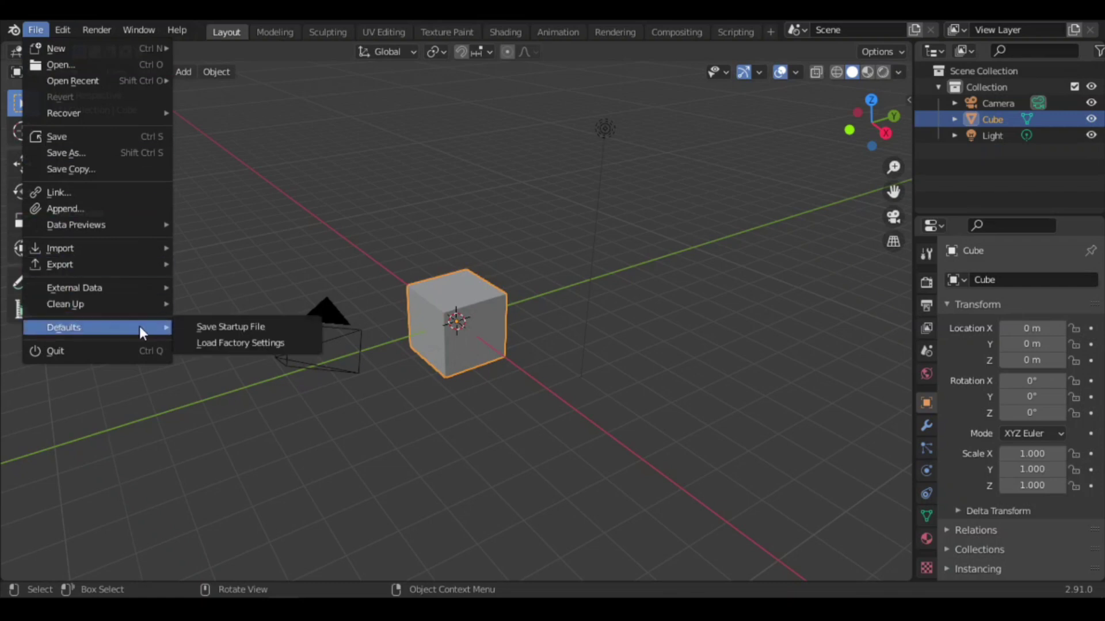
{"action": "left_click", "coordinate": [199, 326]}
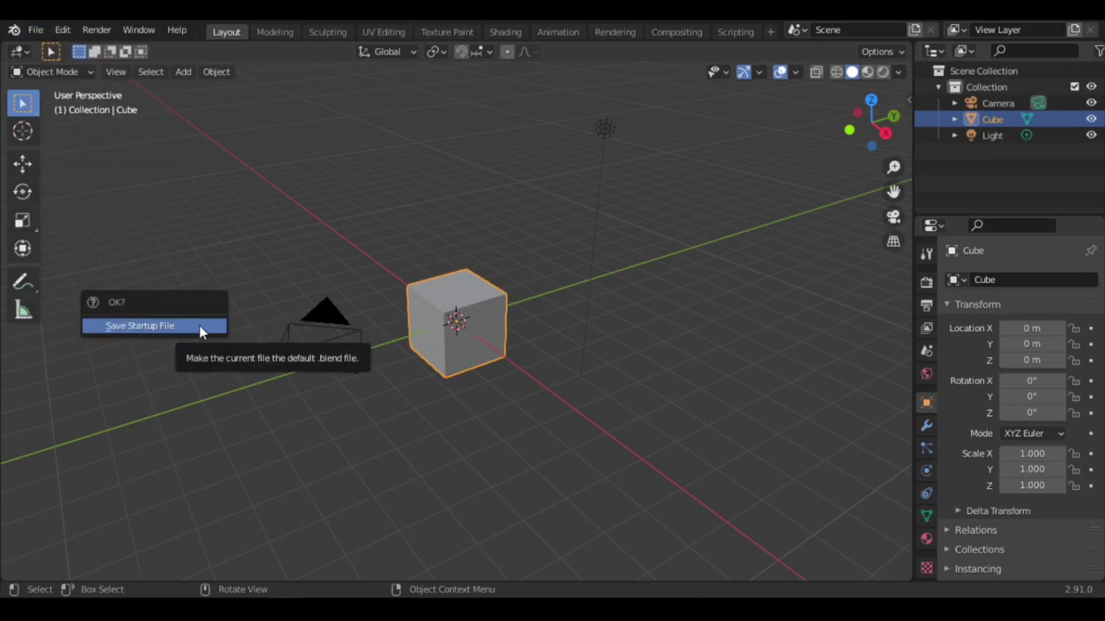
{"action": "left_click", "coordinate": [157, 326]}
{"action": "left_click", "coordinate": [36, 29]}
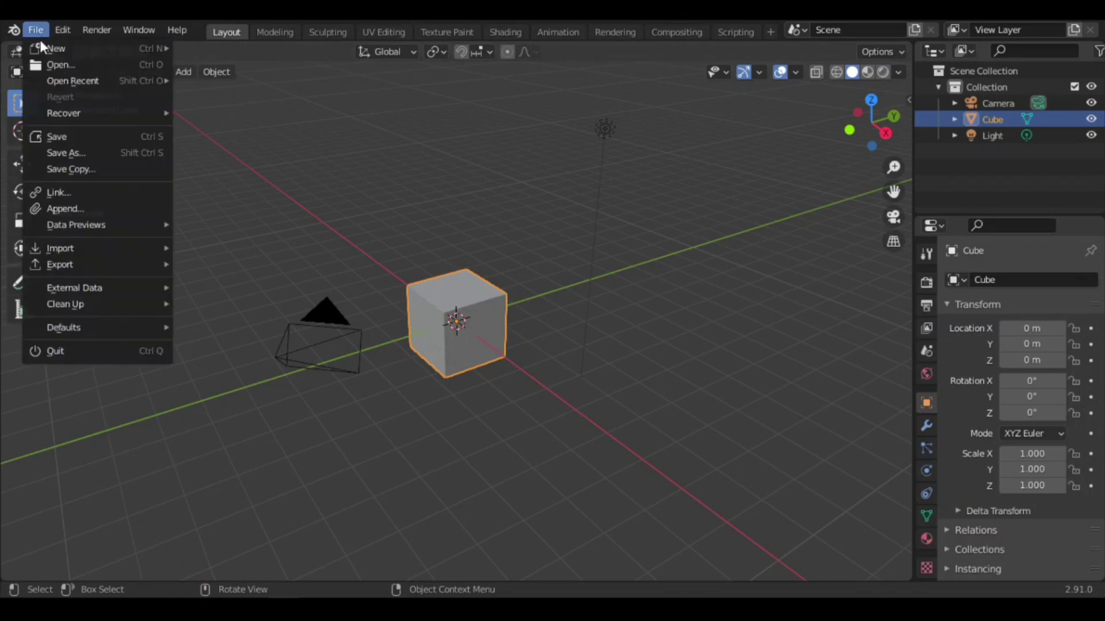
{"action": "mouse_move", "coordinate": [63, 327]}
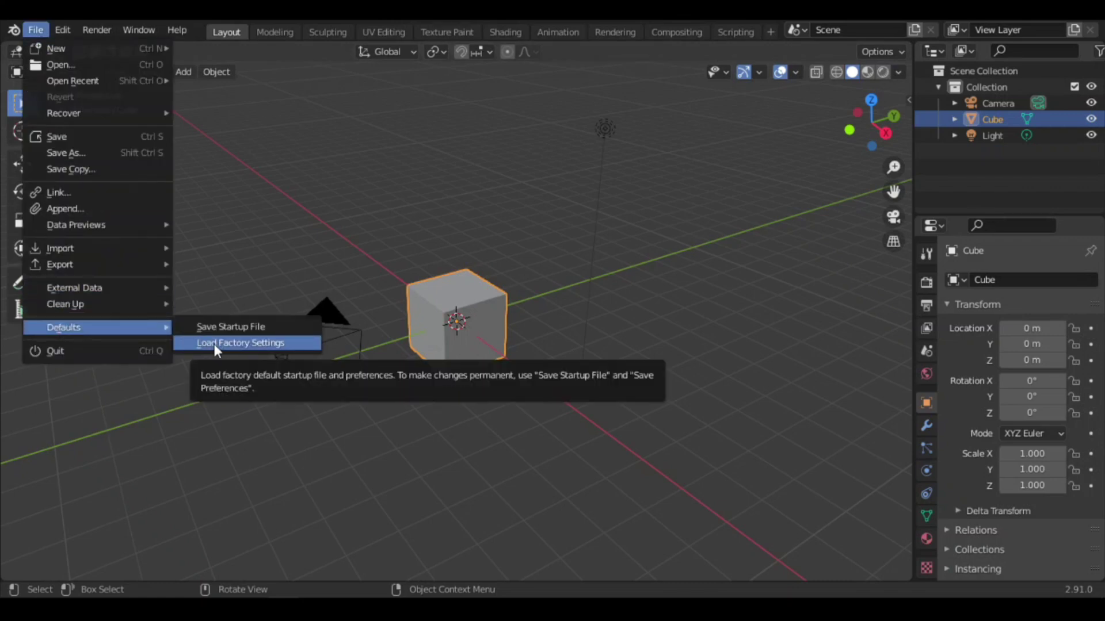
{"action": "left_click", "coordinate": [214, 344]}
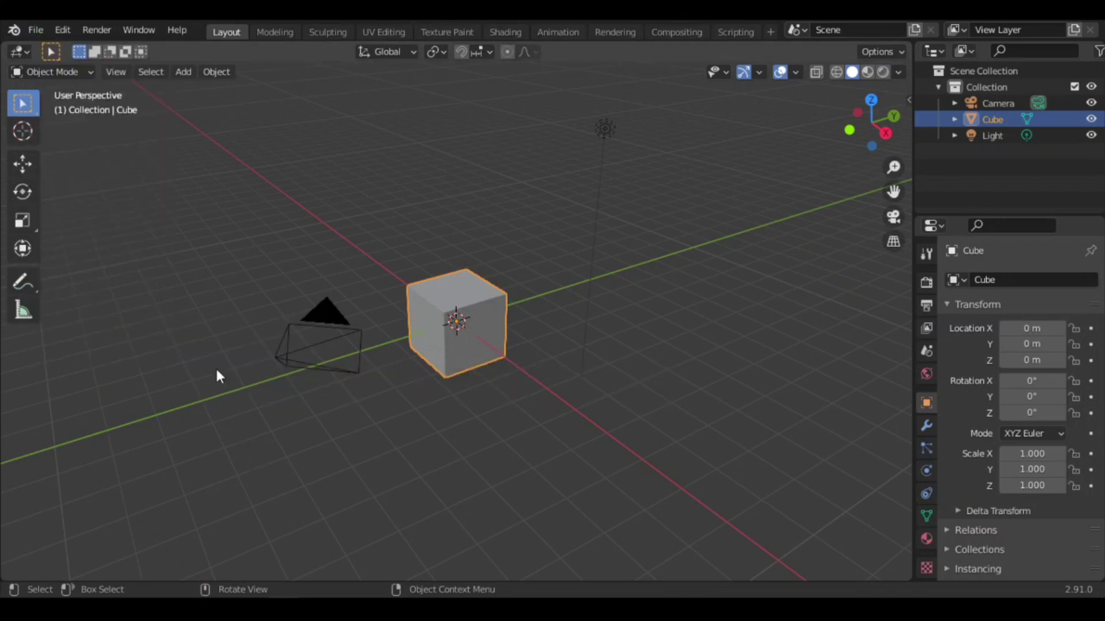
Step: Open the theme preferences, try the Blender Light preset, and set the theme back to Blender Dark
{"action": "left_click", "coordinate": [61, 29]}
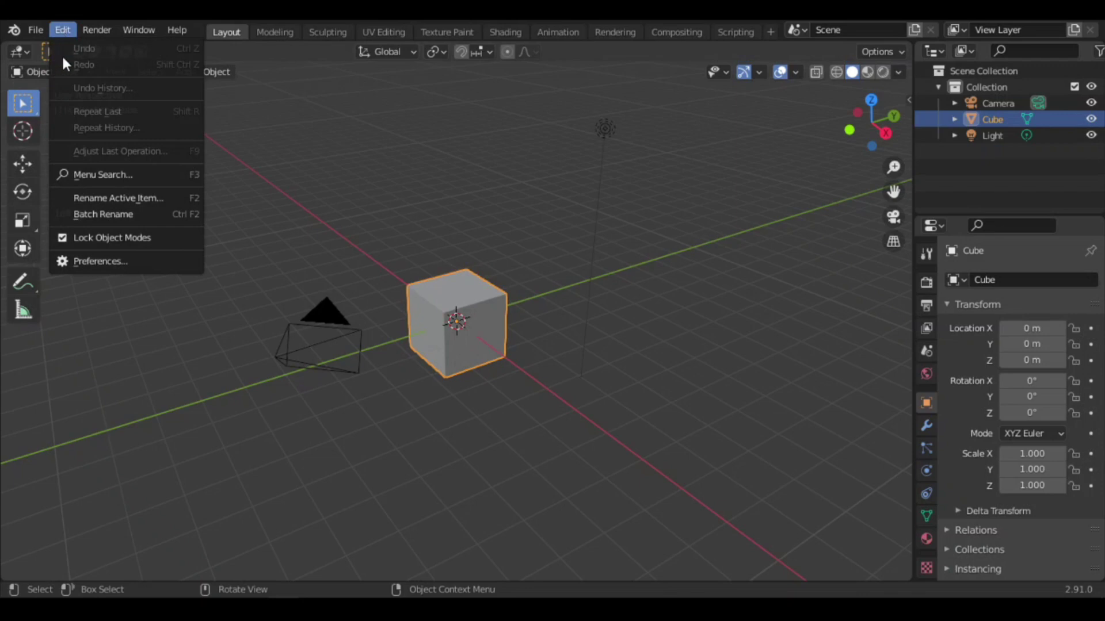
{"action": "left_click", "coordinate": [90, 262]}
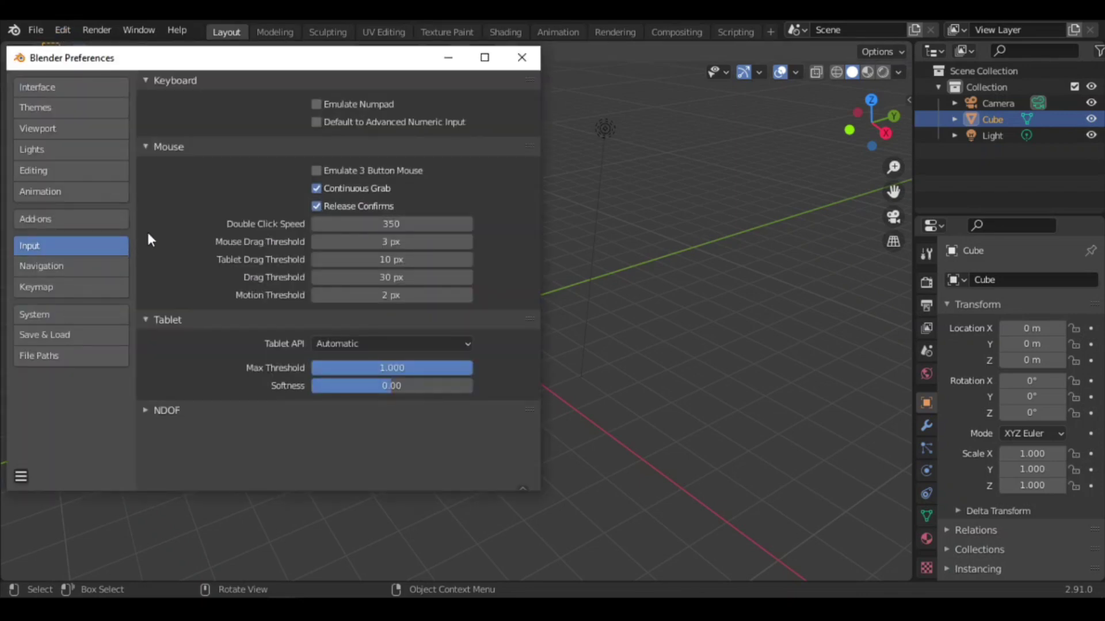
{"action": "left_click", "coordinate": [99, 108]}
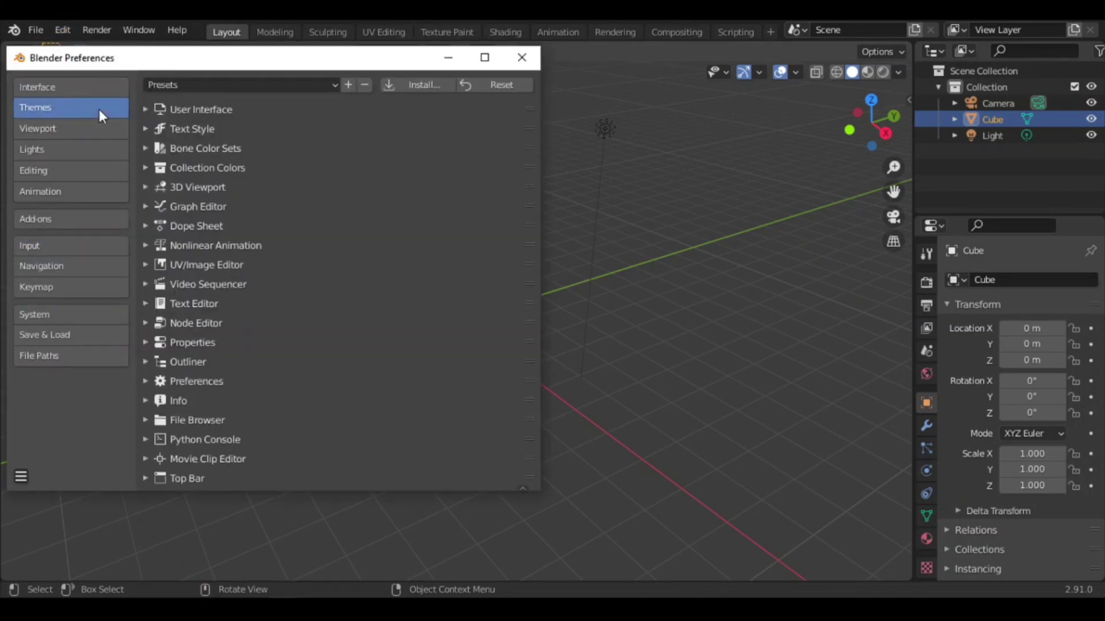
{"action": "left_click", "coordinate": [291, 87]}
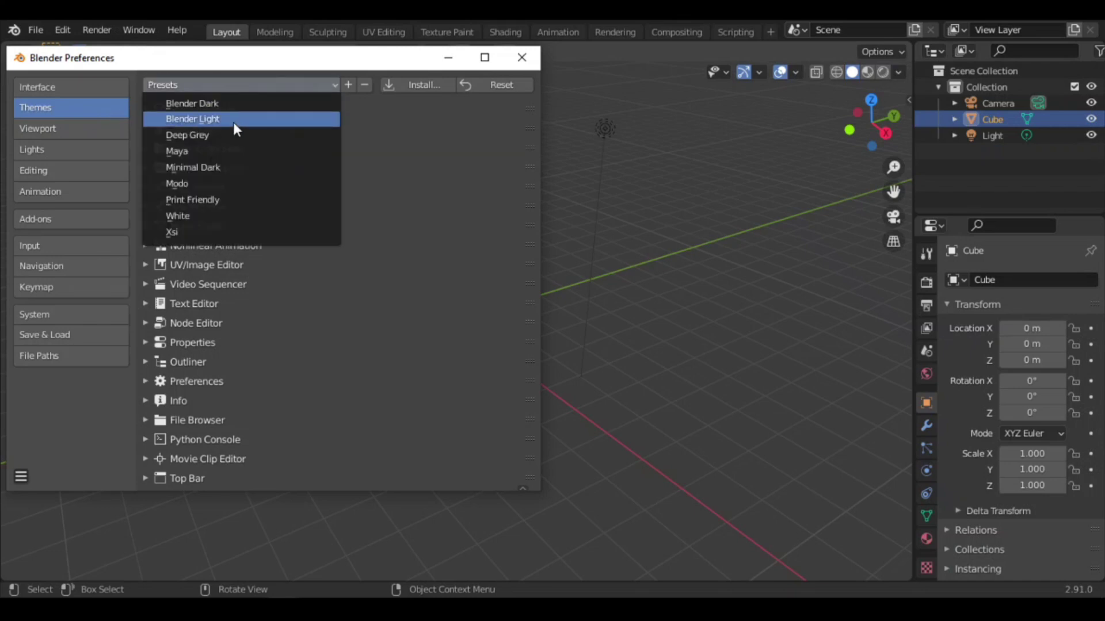
{"action": "left_click", "coordinate": [238, 119]}
{"action": "left_click", "coordinate": [278, 88]}
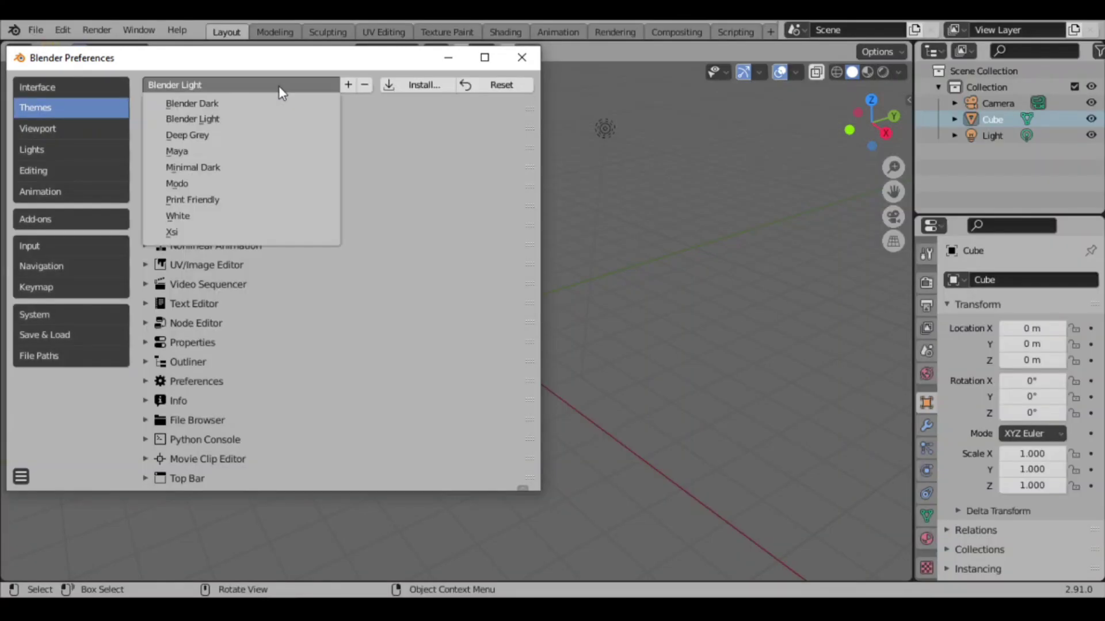
{"action": "left_click", "coordinate": [250, 101]}
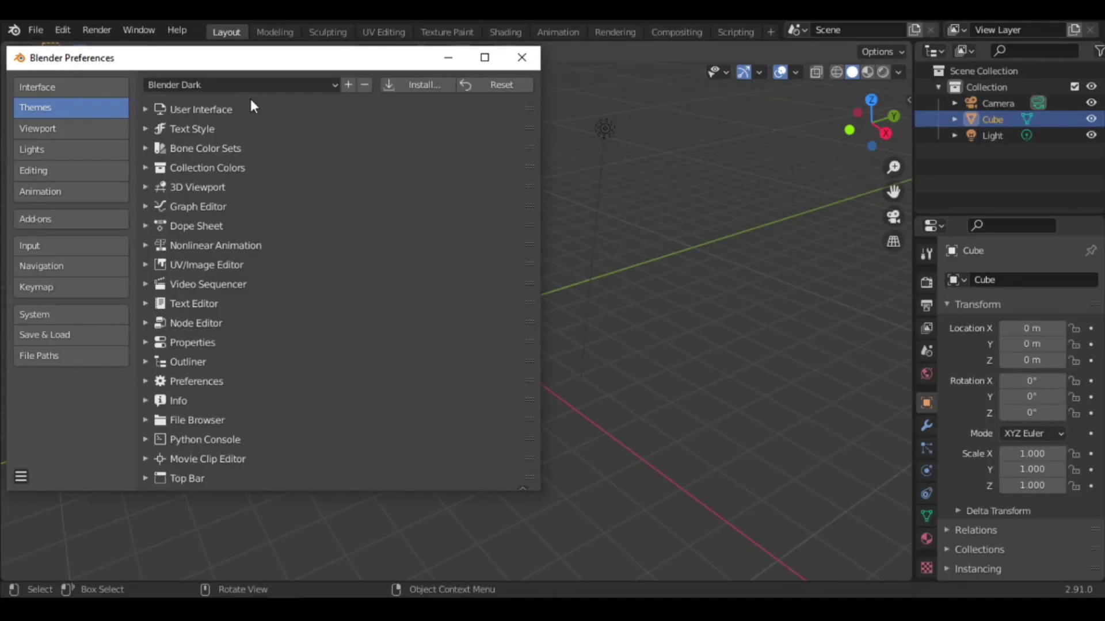
Step: Try the Emulate Numpad and Emulate 3 Button Mouse options in the input preferences and disable them again
{"action": "left_click", "coordinate": [49, 246]}
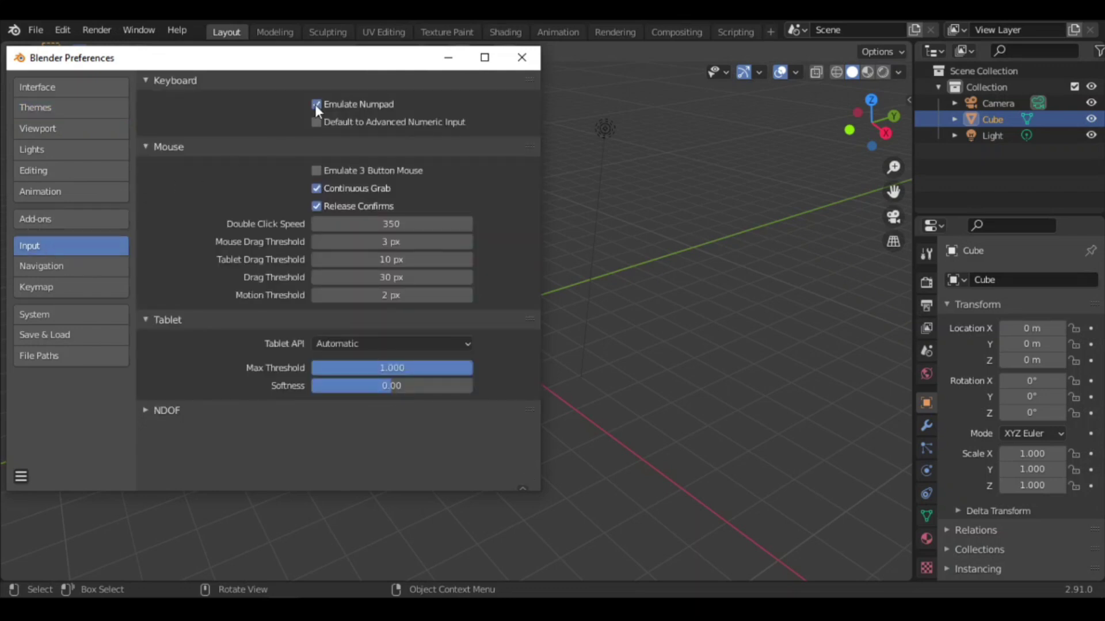
{"action": "left_click", "coordinate": [316, 171]}
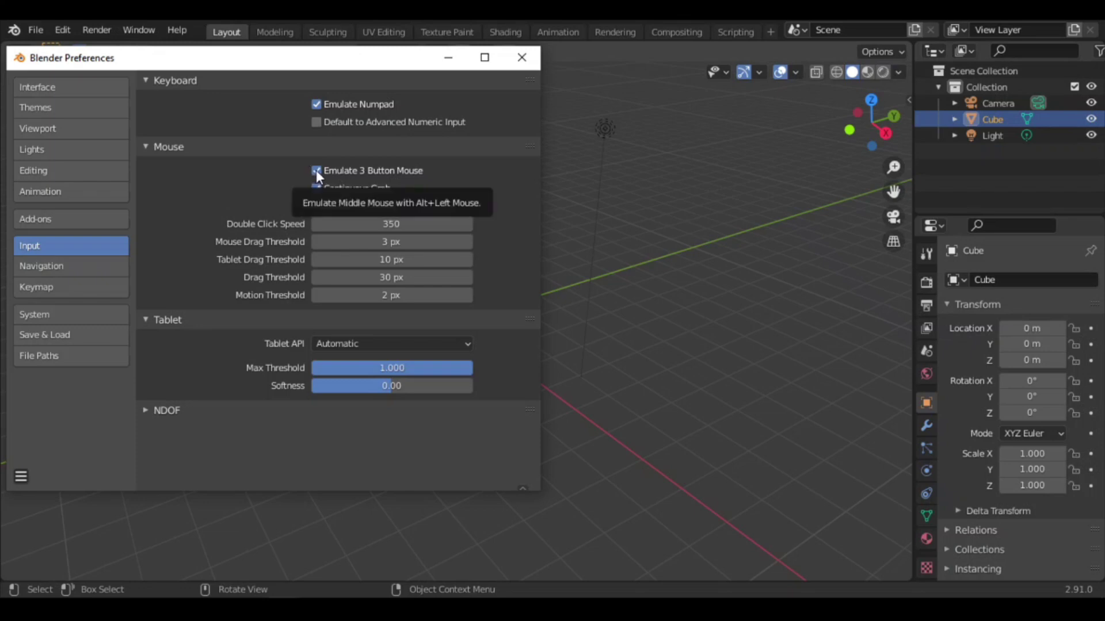
{"action": "left_click", "coordinate": [316, 171]}
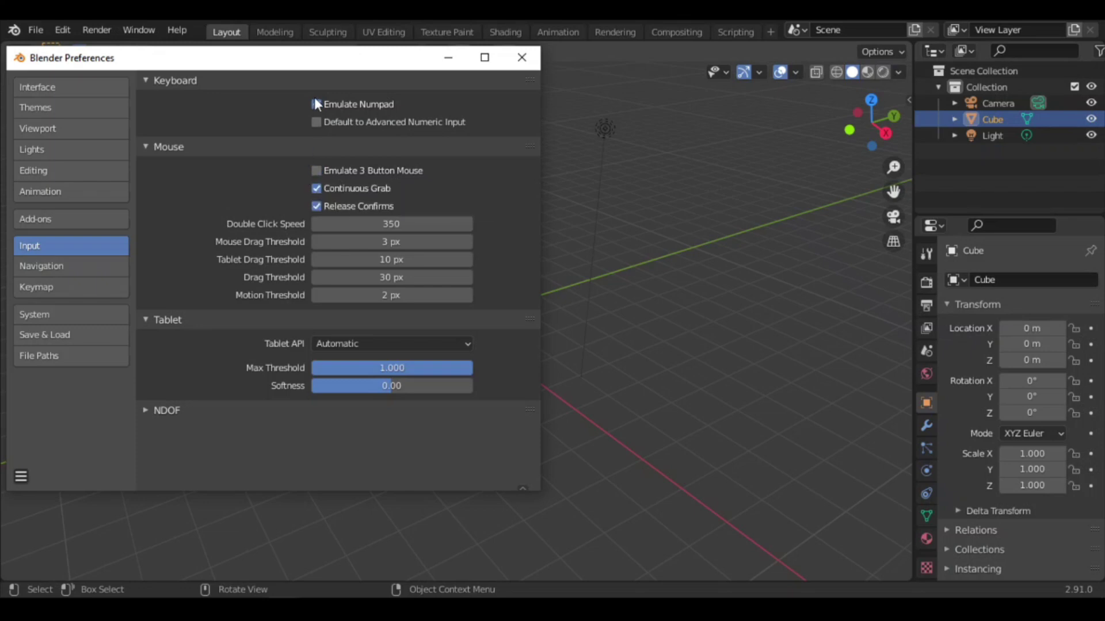
Step: Set the undo steps to 64 in the system preferences and close the preferences window
{"action": "left_click", "coordinate": [57, 290]}
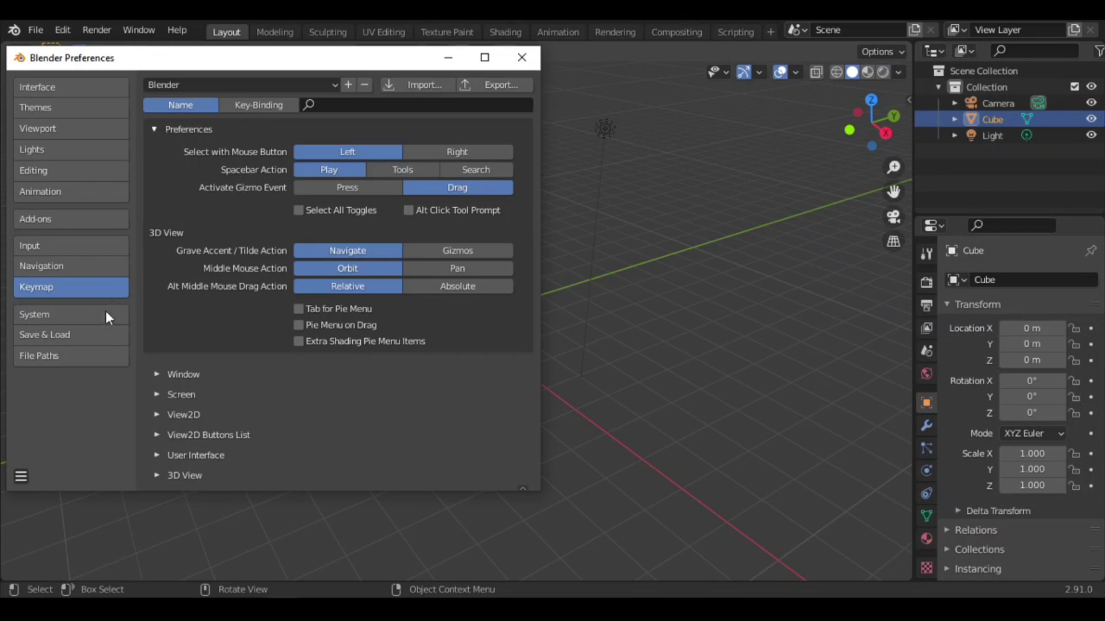
{"action": "left_click", "coordinate": [82, 311]}
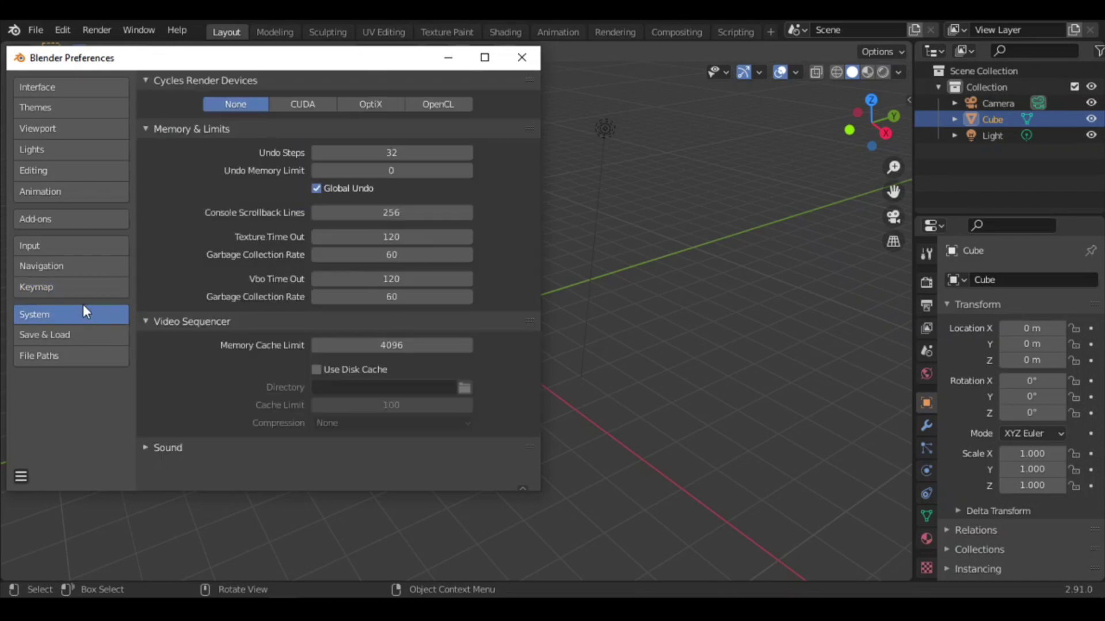
{"action": "left_click", "coordinate": [362, 151]}
{"action": "type", "text": "64"}
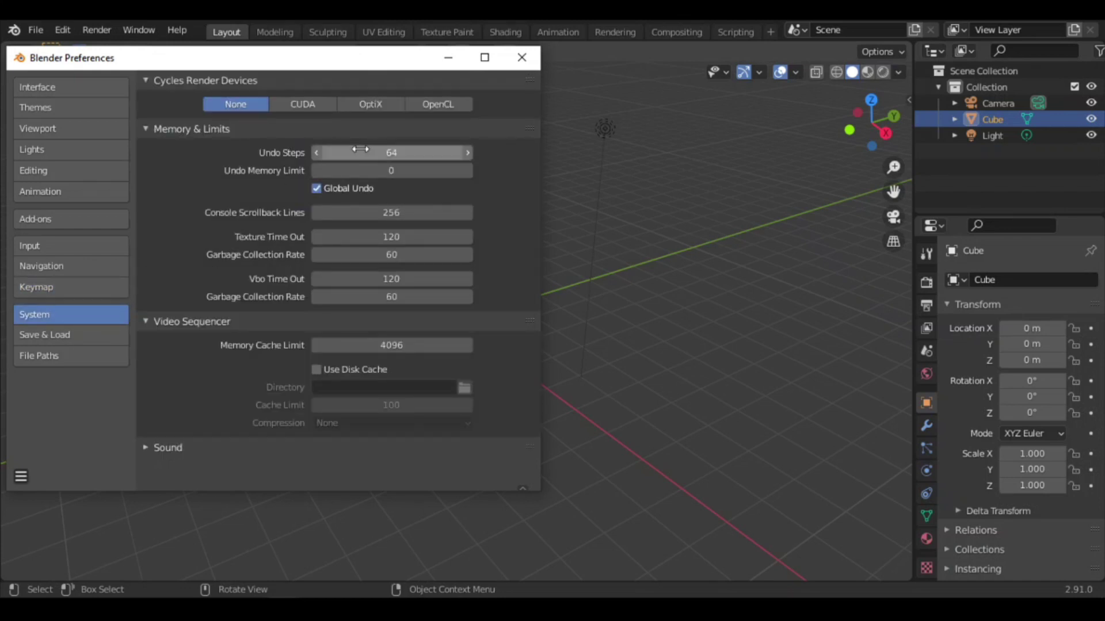
{"action": "key", "text": "Return"}
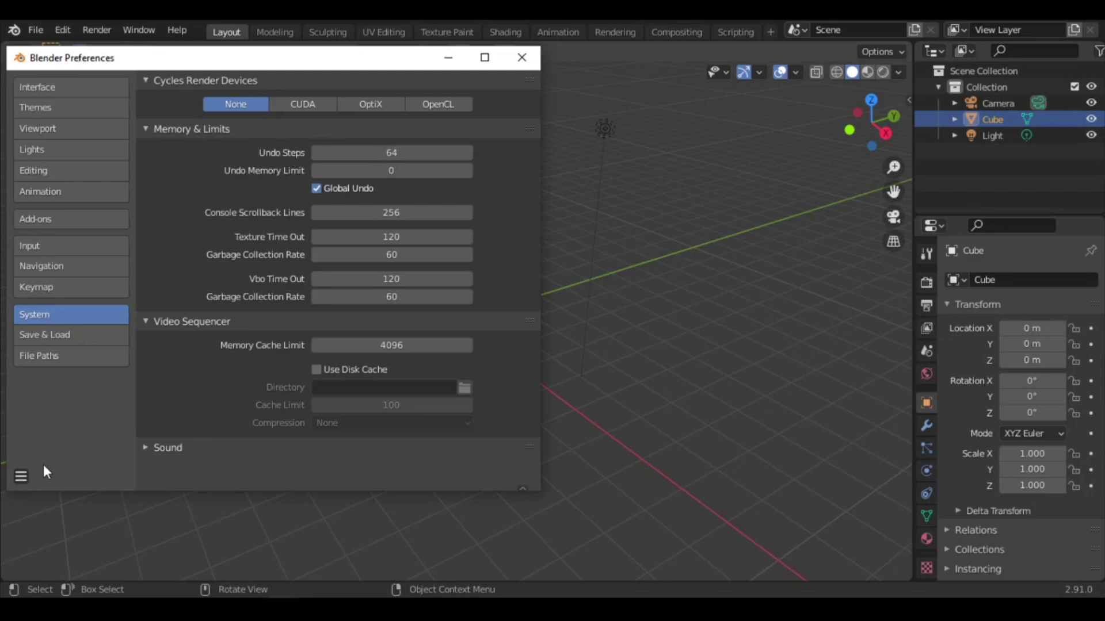
{"action": "left_click", "coordinate": [21, 476]}
{"action": "left_click", "coordinate": [520, 59]}
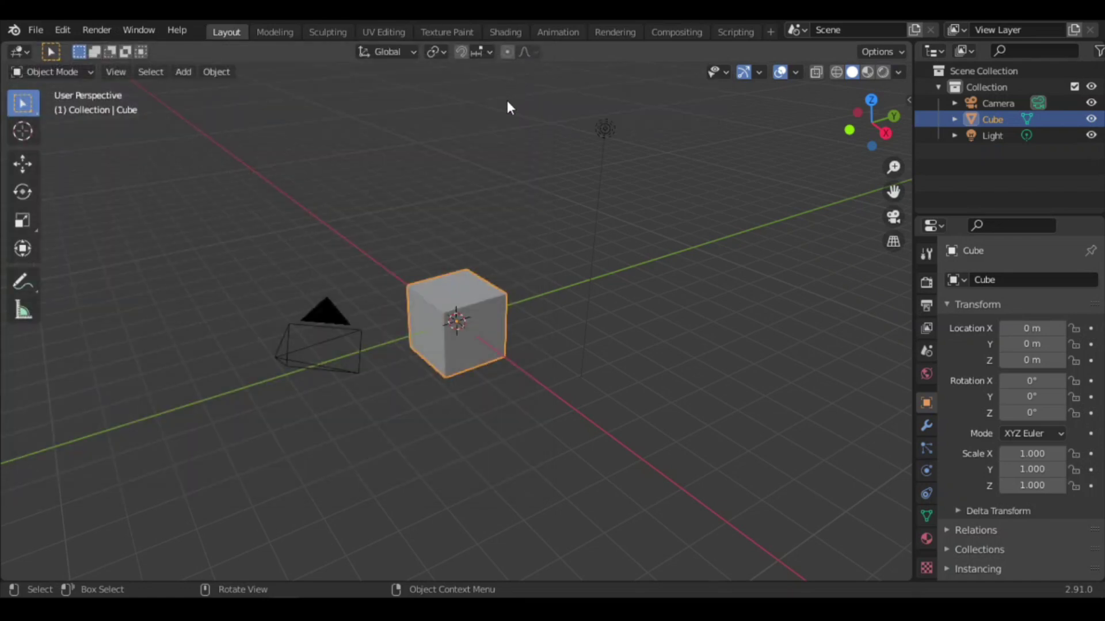
Step: Orbit the viewport around the cube to view the scene from several angles
{"action": "left_click", "coordinate": [865, 122]}
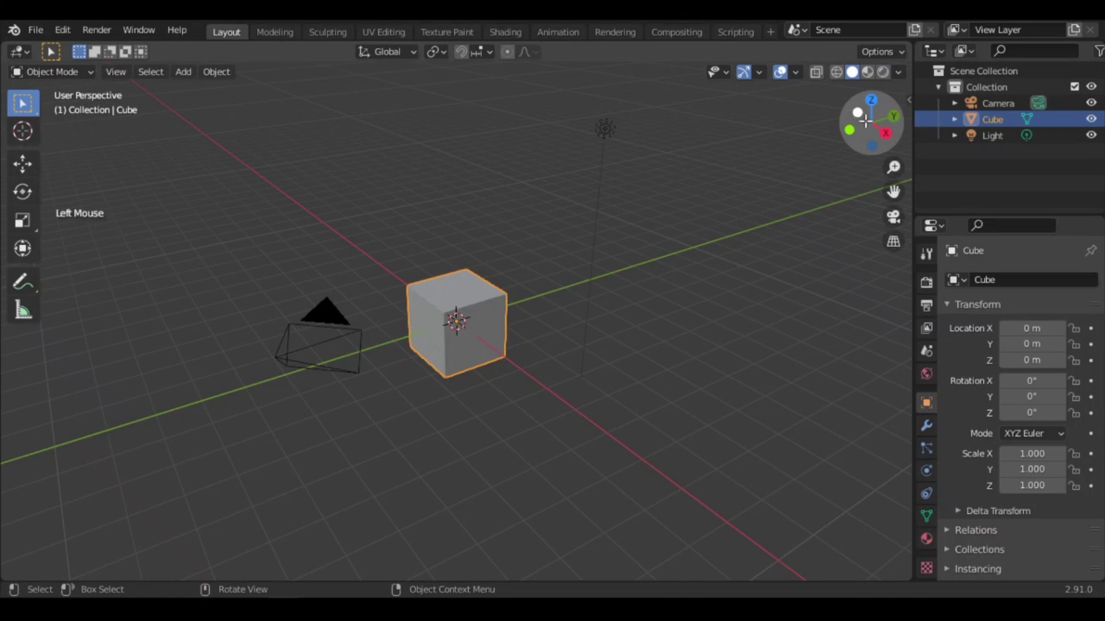
{"action": "mouse_move", "coordinate": [866, 122]}
{"action": "left_mouse_down"}
{"action": "mouse_move", "coordinate": [847, 143]}
{"action": "mouse_move", "coordinate": [874, 125]}
{"action": "mouse_move", "coordinate": [857, 121]}
{"action": "mouse_move", "coordinate": [868, 117]}
{"action": "left_mouse_up"}
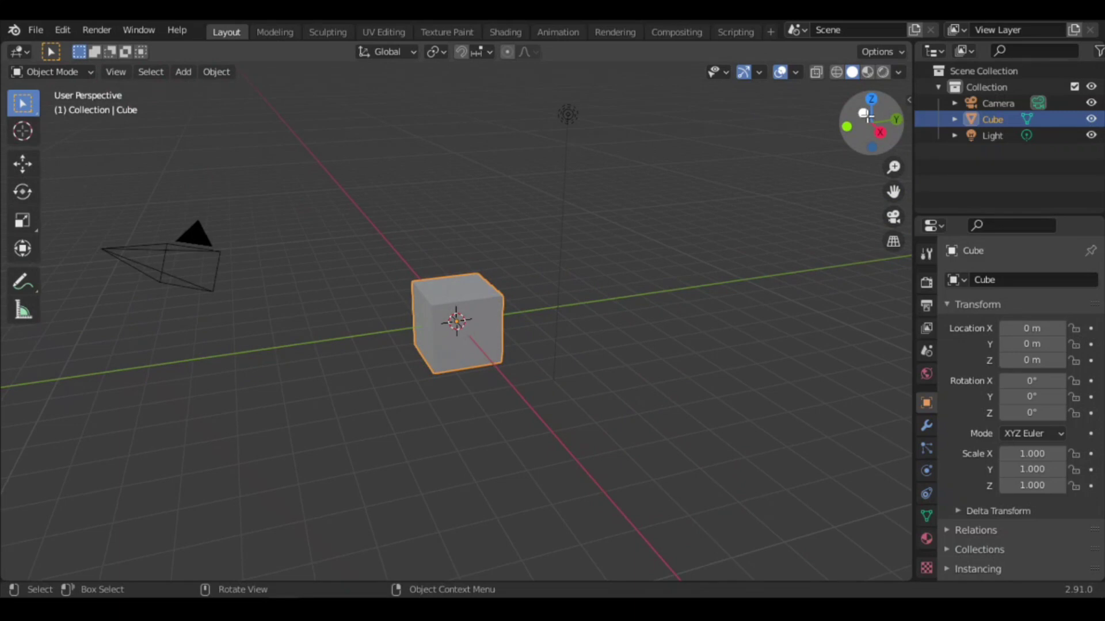
{"action": "middle_click_drag", "start_coordinate": [617, 304], "coordinate": [631, 321]}
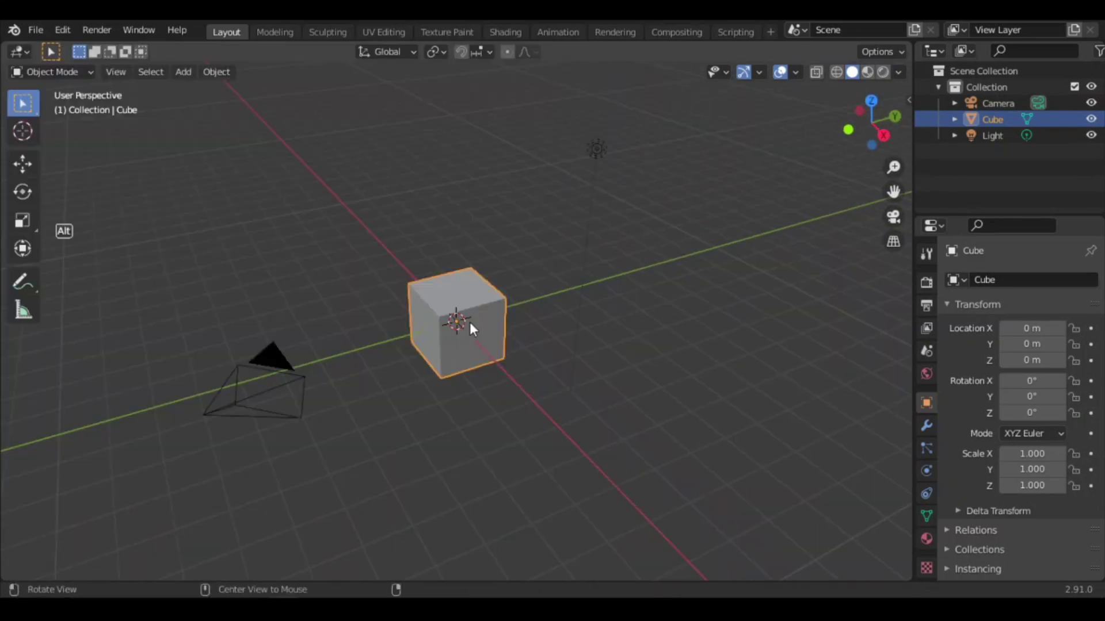
{"action": "mouse_move", "coordinate": [470, 323]}
{"action": "middle_mouse_down"}
{"action": "mouse_move", "coordinate": [455, 322]}
{"action": "mouse_move", "coordinate": [474, 292]}
{"action": "mouse_move", "coordinate": [461, 305]}
{"action": "mouse_move", "coordinate": [392, 320]}
{"action": "mouse_move", "coordinate": [436, 280]}
{"action": "mouse_move", "coordinate": [475, 363]}
{"action": "mouse_move", "coordinate": [373, 249]}
{"action": "mouse_move", "coordinate": [477, 236]}
{"action": "mouse_move", "coordinate": [472, 327]}
{"action": "middle_mouse_up"}
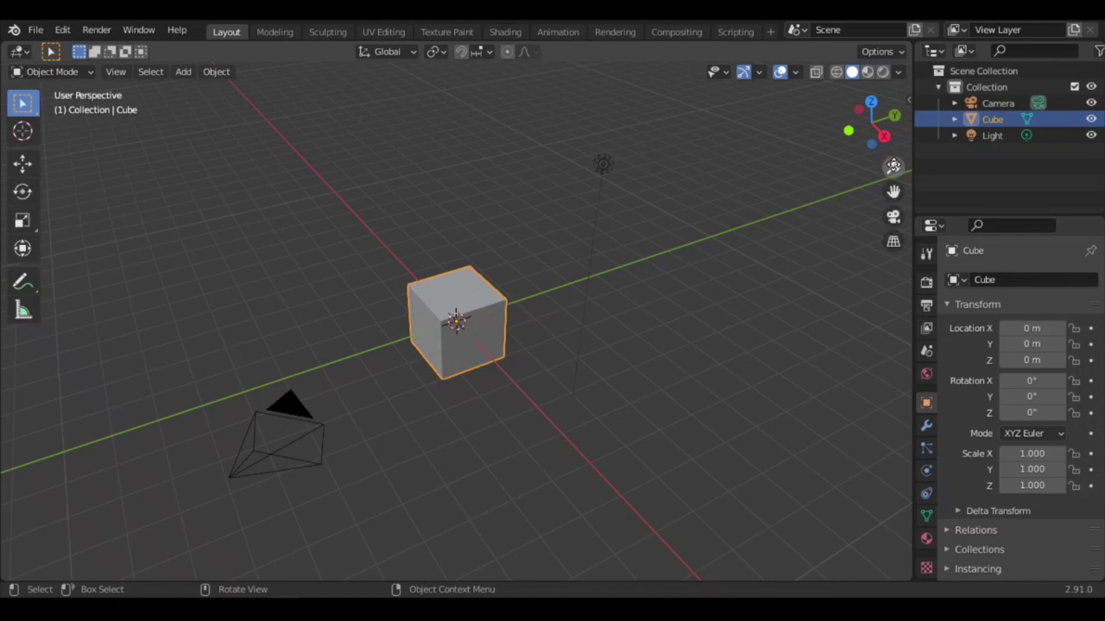
Step: Zoom the viewport in on the cube and back out to see the whole scene
{"action": "mouse_move", "coordinate": [893, 167]}
{"action": "left_mouse_down"}
{"action": "mouse_move", "coordinate": [894, 196]}
{"action": "mouse_move", "coordinate": [893, 133]}
{"action": "mouse_move", "coordinate": [893, 201]}
{"action": "mouse_move", "coordinate": [894, 147]}
{"action": "left_mouse_up"}
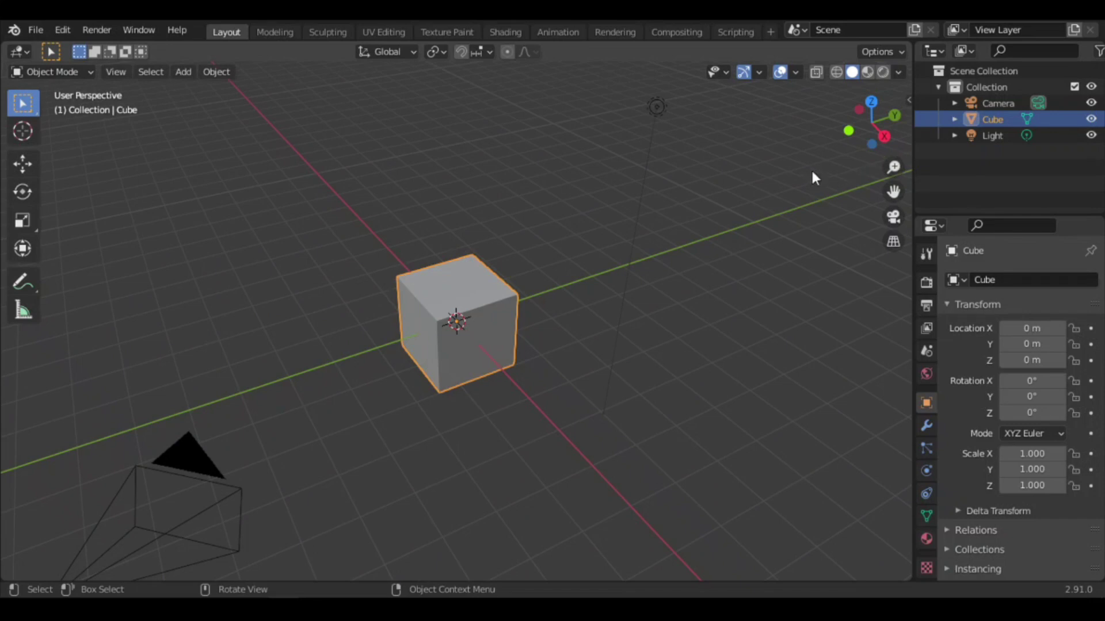
{"action": "middle_click_drag", "start_coordinate": [605, 227], "coordinate": [633, 227], "text": "ctrl"}
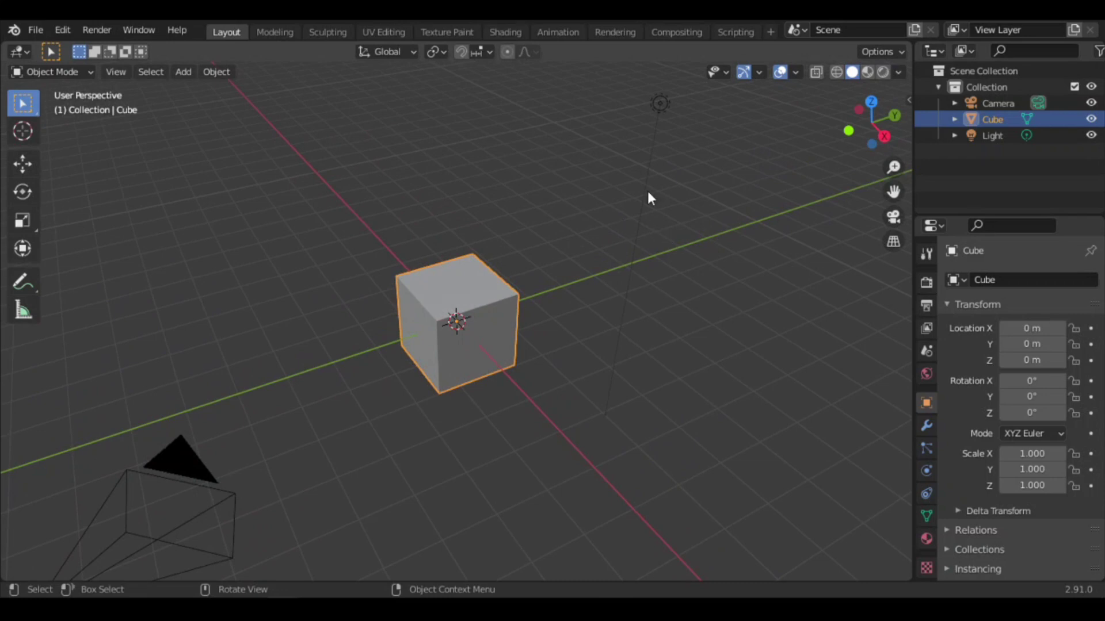
{"action": "middle_click_drag", "start_coordinate": [649, 197], "coordinate": [587, 179], "text": "ctrl"}
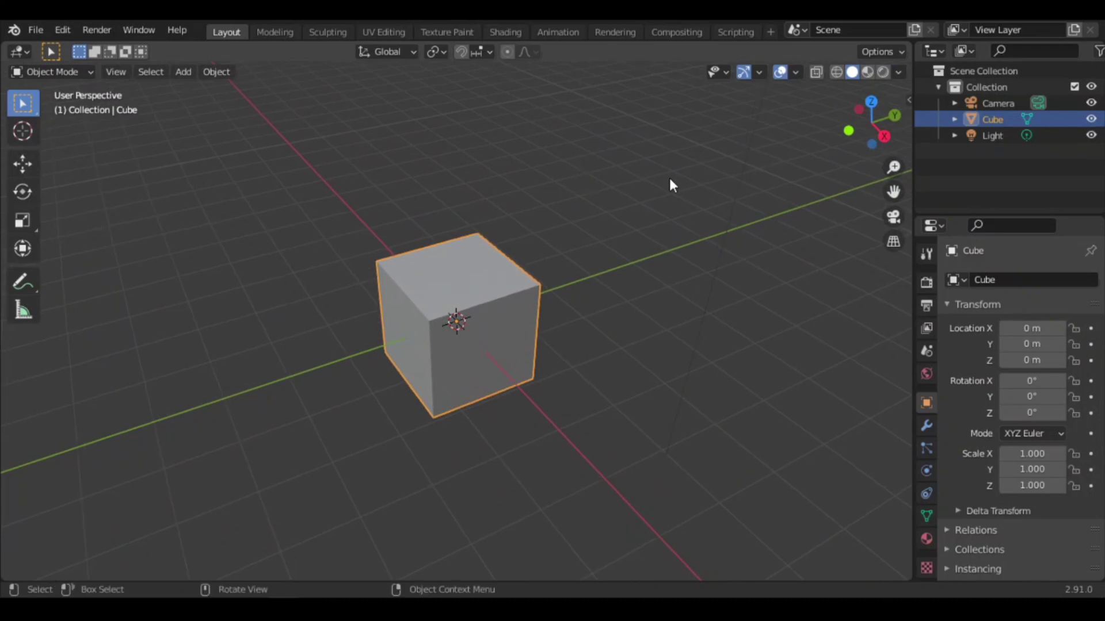
{"action": "scroll", "coordinate": [670, 189], "scroll_direction": "down", "scroll_amount": 5}
{"action": "scroll", "coordinate": [660, 216], "scroll_direction": "up", "scroll_amount": 7}
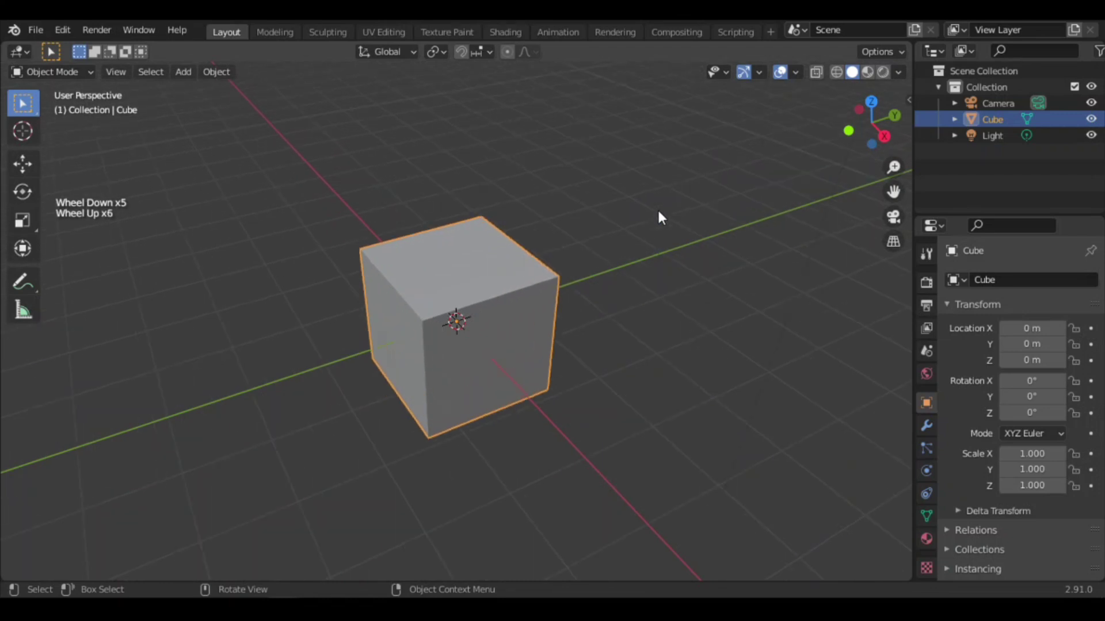
{"action": "scroll", "coordinate": [660, 217], "scroll_direction": "down", "scroll_amount": 5}
{"action": "scroll", "coordinate": [658, 213], "scroll_direction": "down", "scroll_amount": 1}
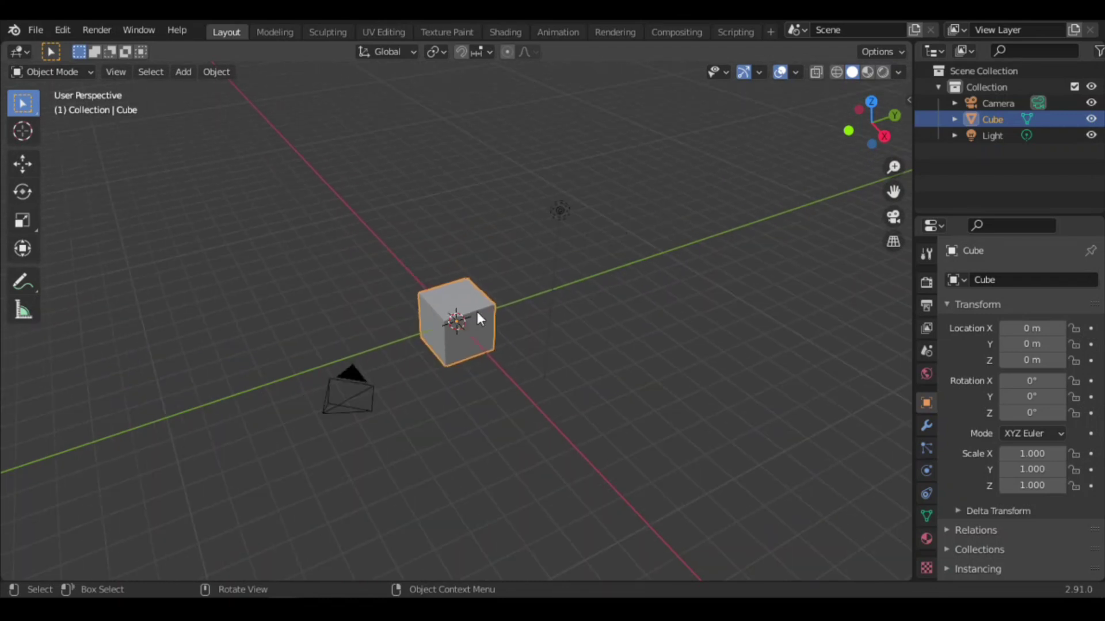
Step: Pan the viewport to shift the scene sideways and vertically around the cube
{"action": "mouse_move", "coordinate": [893, 192]}
{"action": "left_mouse_down"}
{"action": "mouse_move", "coordinate": [819, 198]}
{"action": "mouse_move", "coordinate": [929, 182]}
{"action": "mouse_move", "coordinate": [917, 83]}
{"action": "mouse_move", "coordinate": [885, 293]}
{"action": "mouse_move", "coordinate": [910, 172]}
{"action": "mouse_move", "coordinate": [879, 195]}
{"action": "left_mouse_up"}
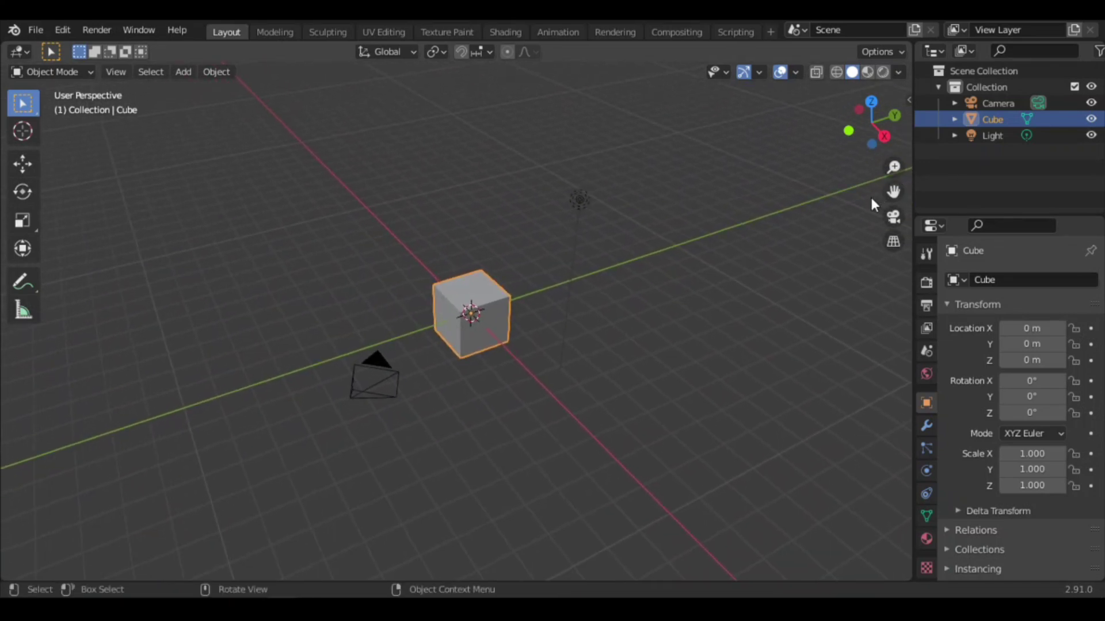
{"action": "mouse_move", "coordinate": [871, 198]}
{"action": "middle_mouse_down", "text": "shift"}
{"action": "mouse_move", "coordinate": [765, 202]}
{"action": "mouse_move", "coordinate": [868, 208]}
{"action": "mouse_move", "coordinate": [859, 113]}
{"action": "mouse_move", "coordinate": [883, 197]}
{"action": "mouse_move", "coordinate": [862, 189]}
{"action": "mouse_move", "coordinate": [863, 198]}
{"action": "middle_mouse_up", "text": "shift"}
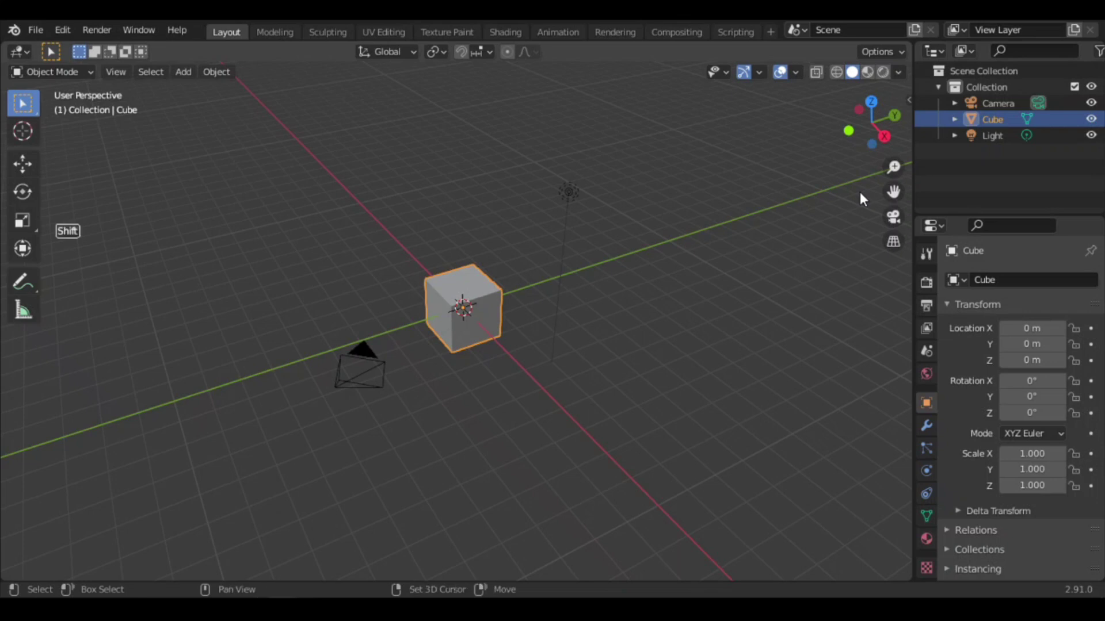
{"action": "middle_click_drag", "start_coordinate": [863, 198], "coordinate": [662, 217], "text": "shift"}
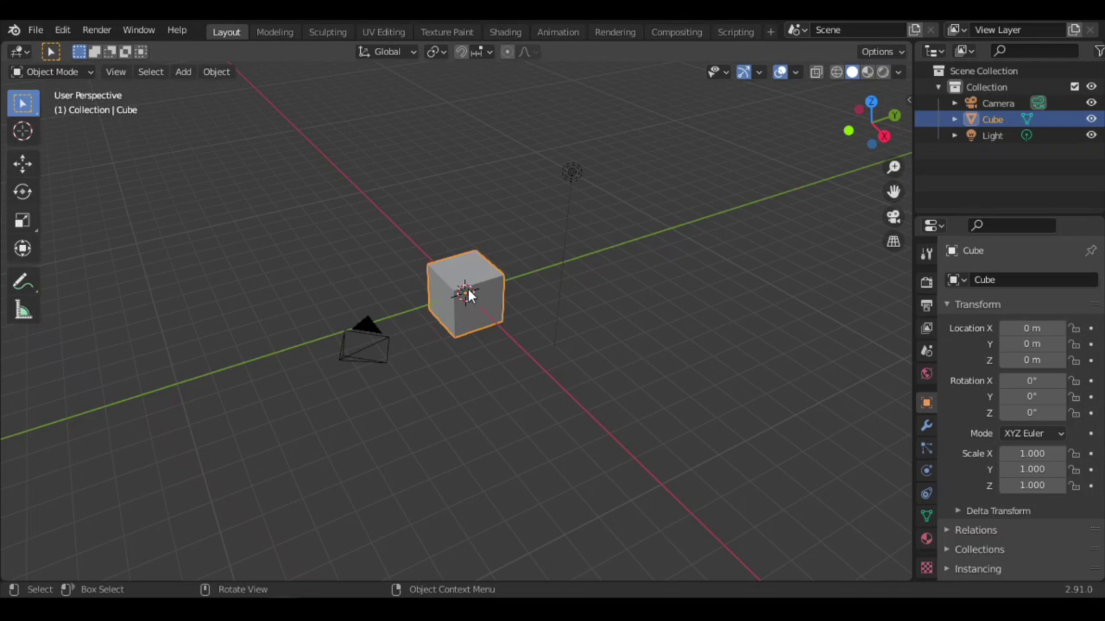
Step: Select the light, the cube and the camera one after another in the viewport
{"action": "left_click", "coordinate": [572, 173]}
{"action": "left_click", "coordinate": [432, 307]}
{"action": "left_click", "coordinate": [375, 332]}
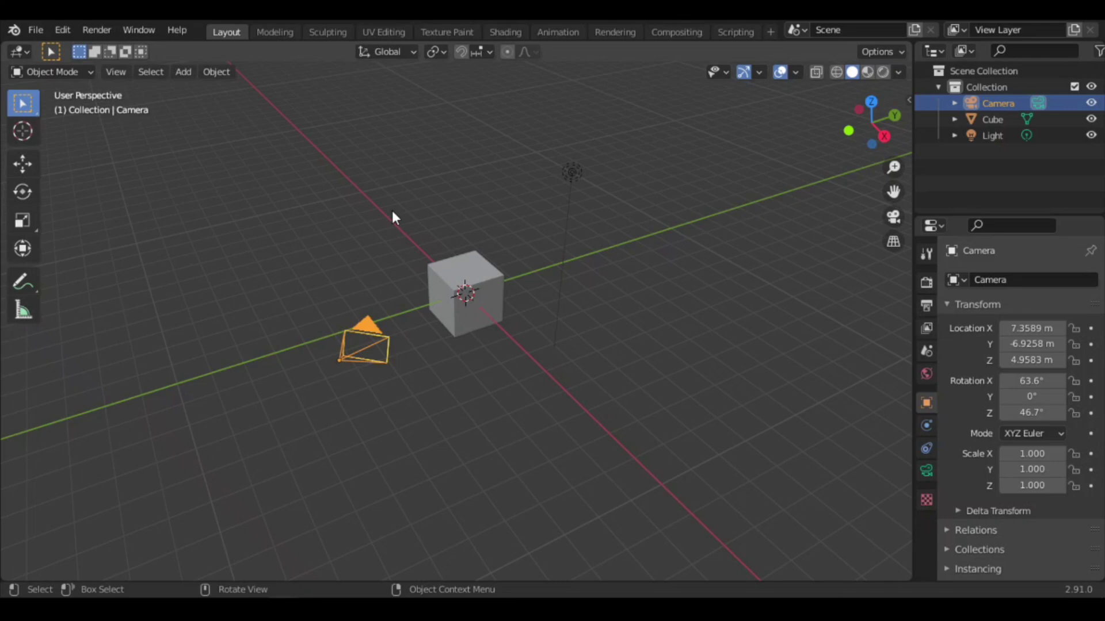
Step: Try box selection across the scene and look at the context options of the cube, the light and the camera
{"action": "left_click_drag", "start_coordinate": [384, 170], "coordinate": [594, 332]}
{"action": "left_click_drag", "start_coordinate": [630, 169], "coordinate": [336, 373]}
{"action": "left_click", "coordinate": [485, 281]}
{"action": "right_click", "coordinate": [483, 281]}
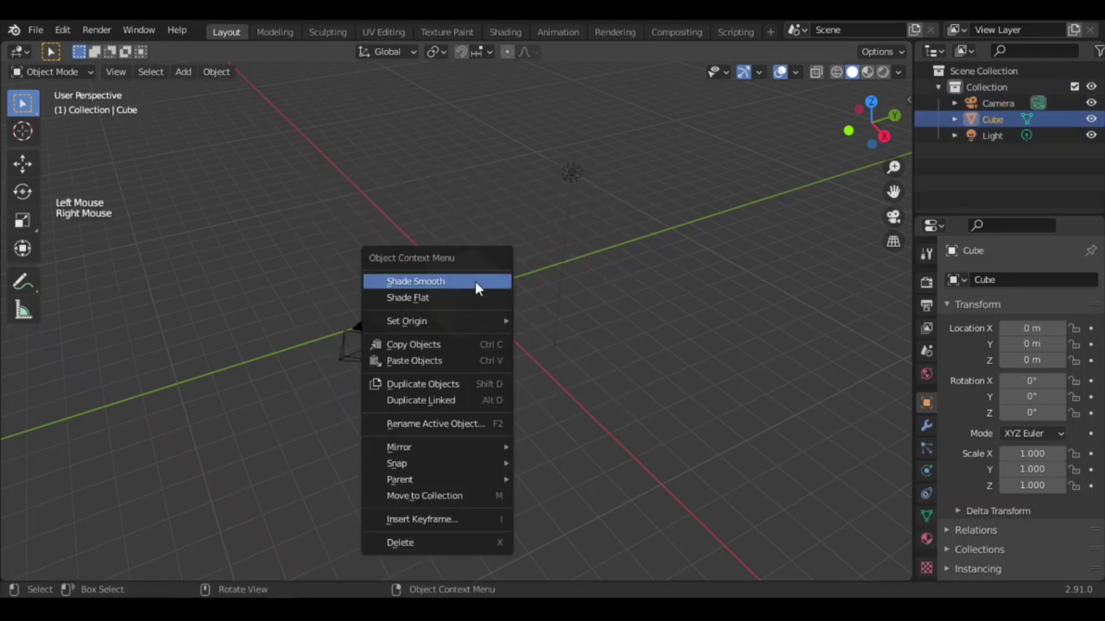
{"action": "left_click", "coordinate": [570, 168]}
{"action": "right_click", "coordinate": [568, 164]}
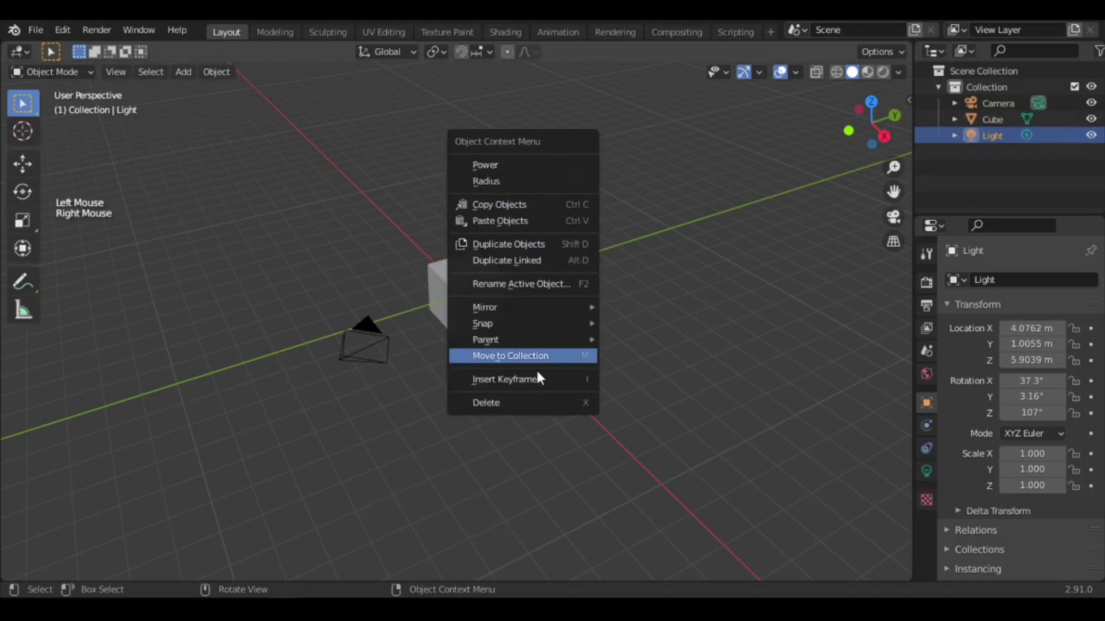
{"action": "left_click", "coordinate": [372, 330]}
{"action": "right_click", "coordinate": [372, 331]}
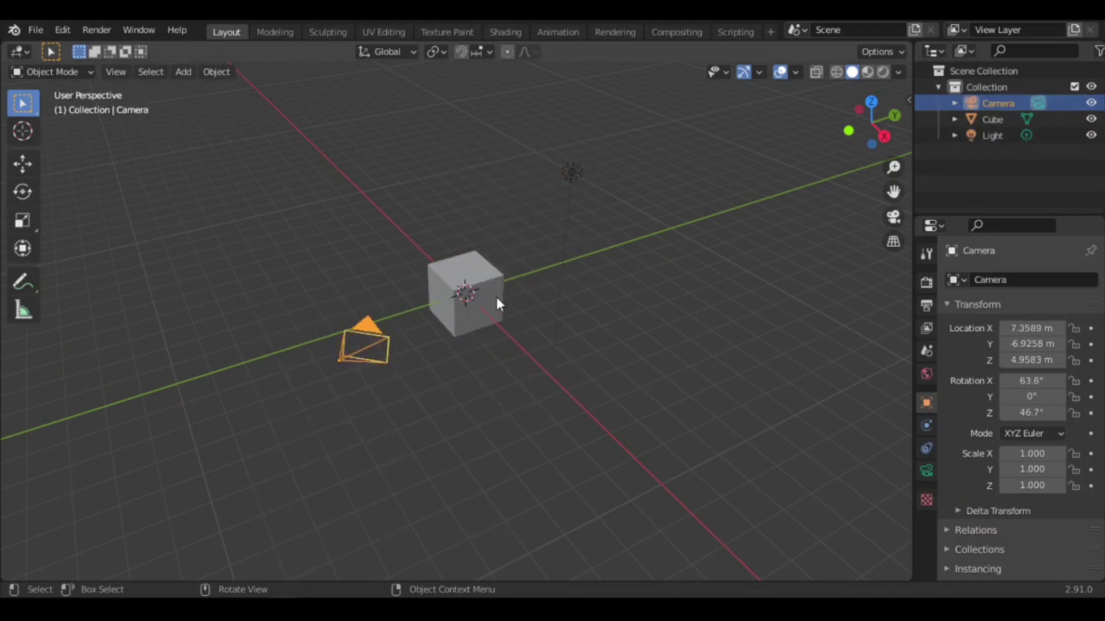
Step: Delete the default cube from the scene
{"action": "left_click", "coordinate": [450, 294]}
{"action": "right_click", "coordinate": [450, 283]}
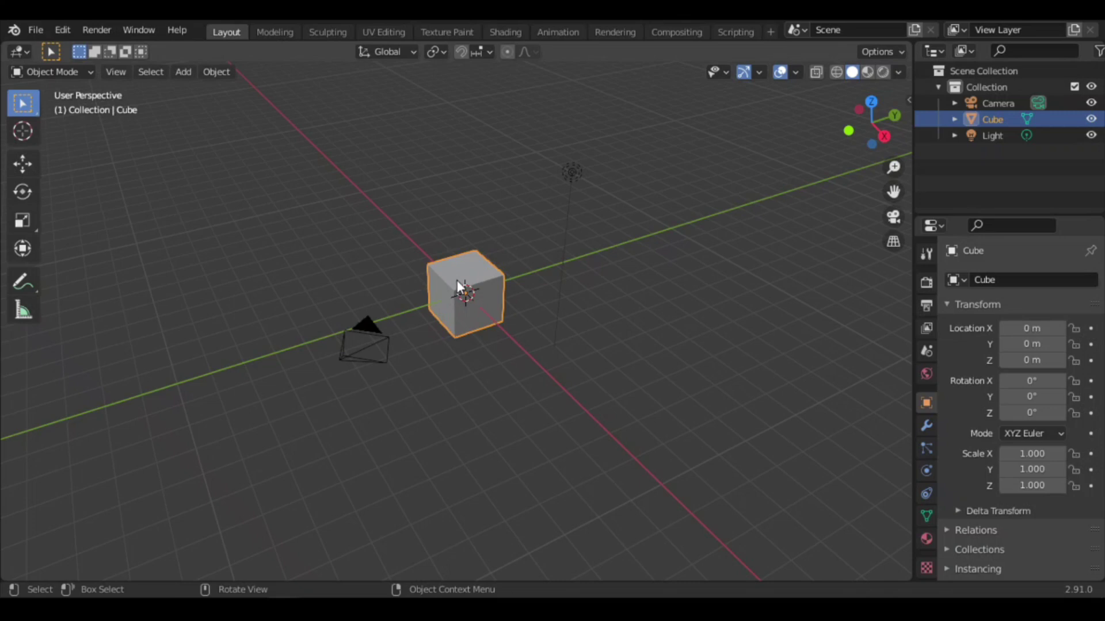
{"action": "key", "text": "x"}
{"action": "left_click", "coordinate": [457, 283]}
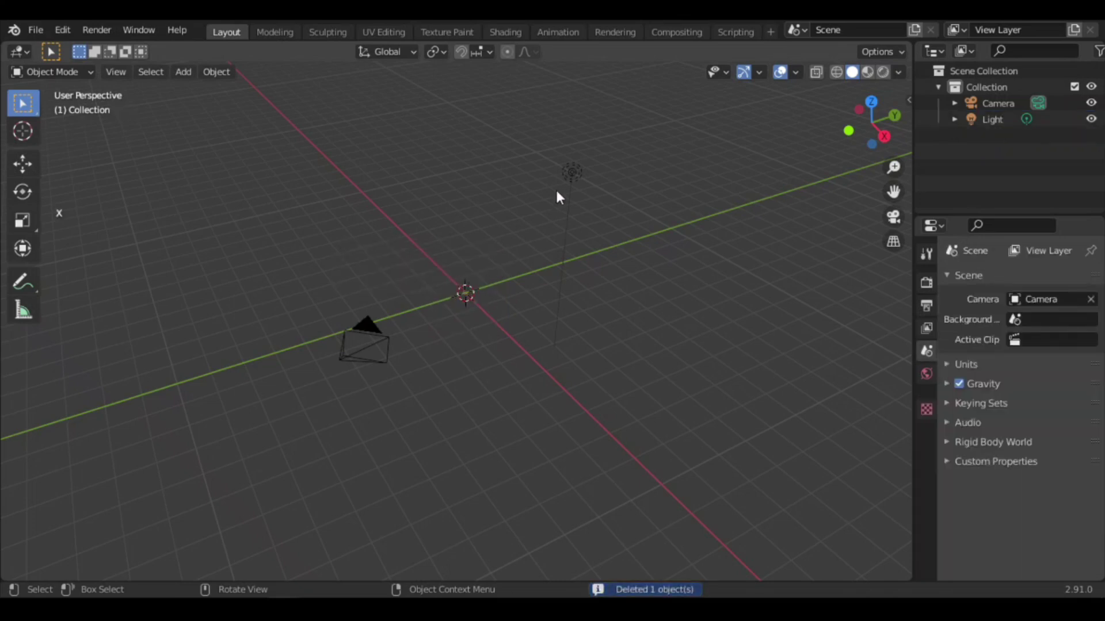
Step: Delete the light and the camera to empty the scene
{"action": "left_click", "coordinate": [571, 176]}
{"action": "key", "text": "x"}
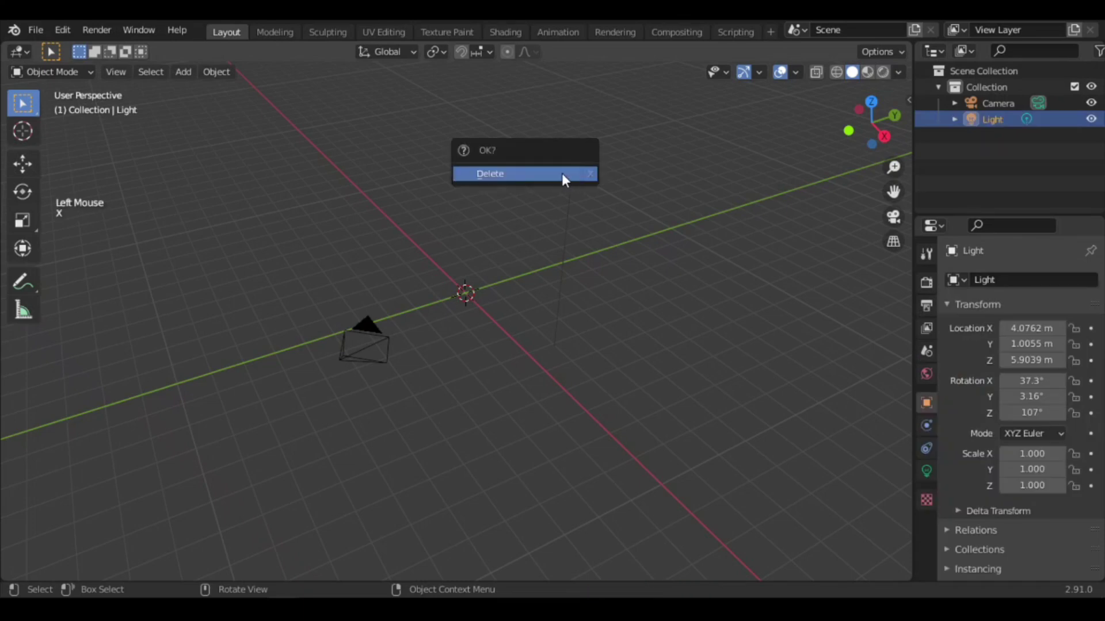
{"action": "left_click", "coordinate": [563, 175]}
{"action": "left_click", "coordinate": [367, 332]}
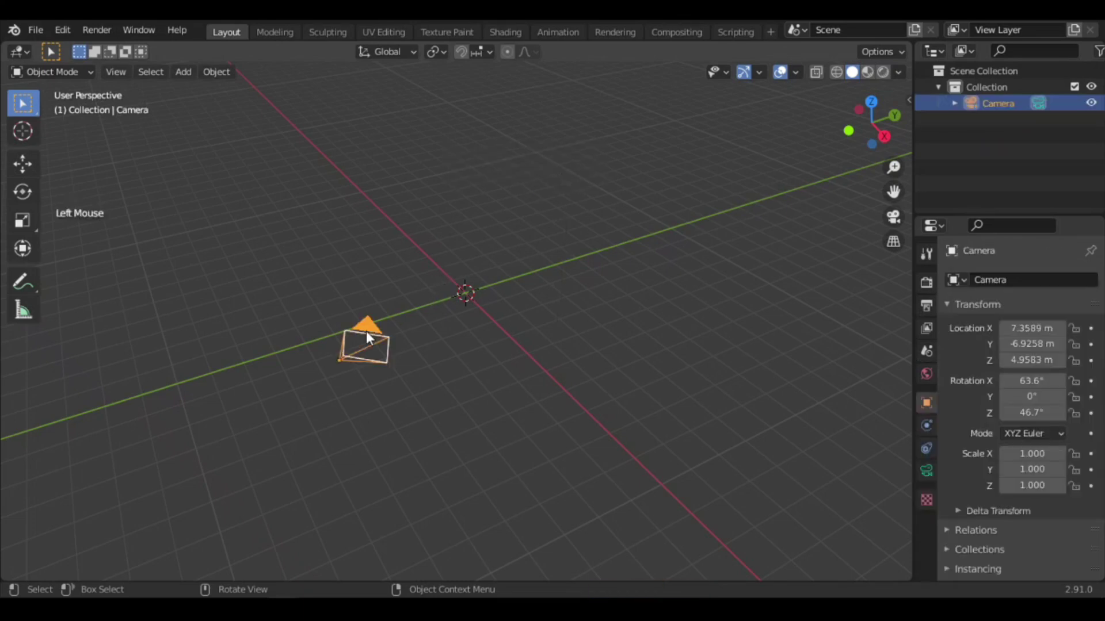
{"action": "right_click", "coordinate": [366, 332]}
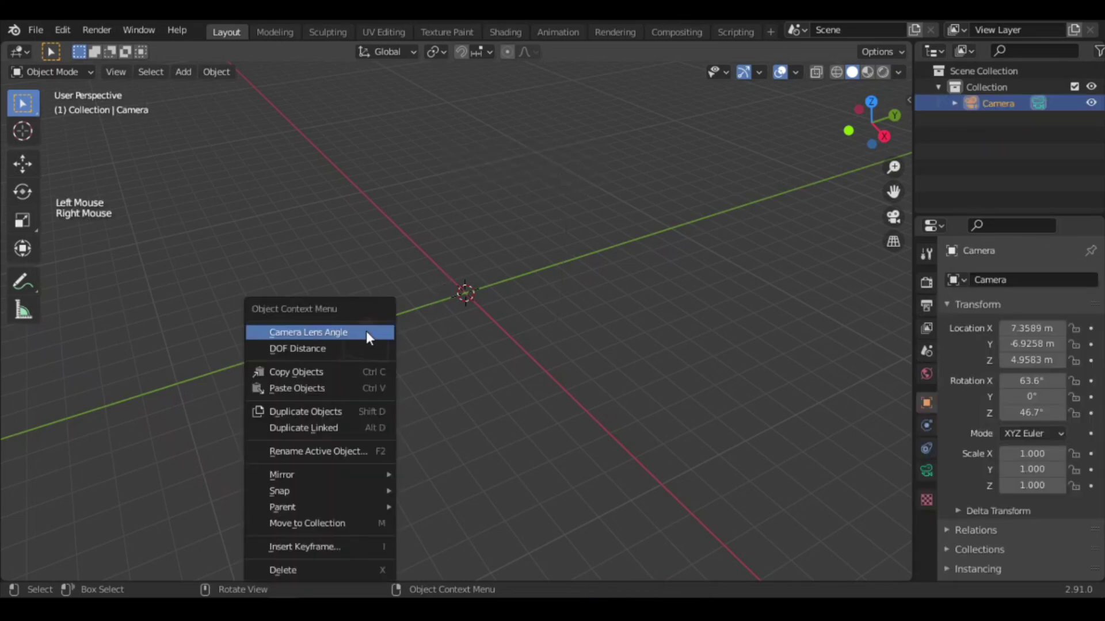
{"action": "left_click", "coordinate": [326, 568]}
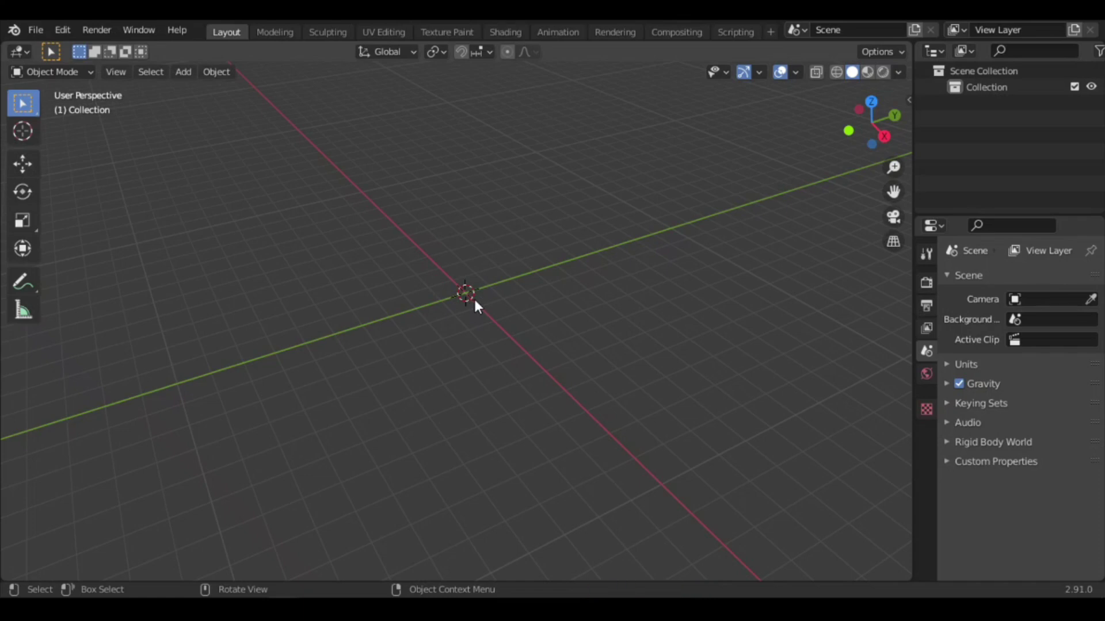
Step: Add a new cube mesh at the 3D cursor
{"action": "left_click", "coordinate": [184, 70]}
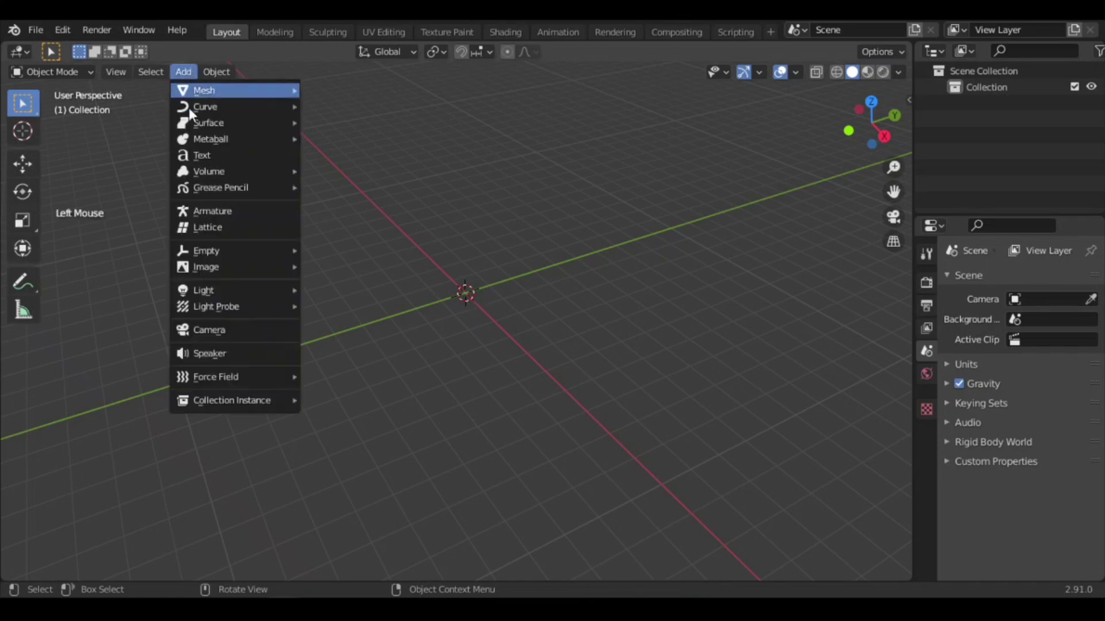
{"action": "mouse_move", "coordinate": [249, 92]}
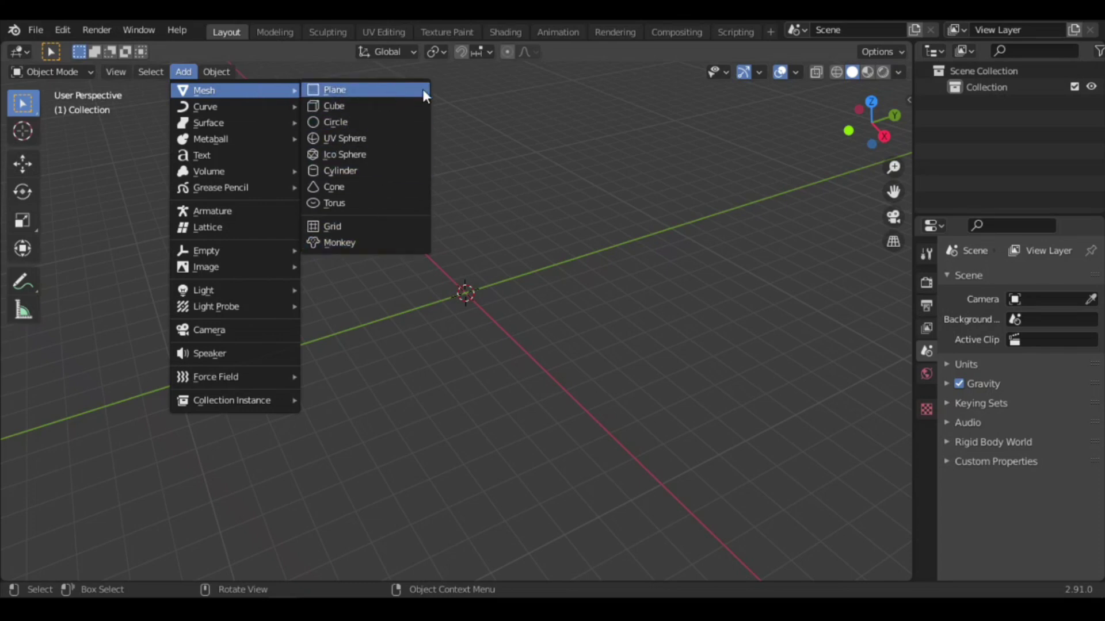
{"action": "key", "text": "shift+a"}
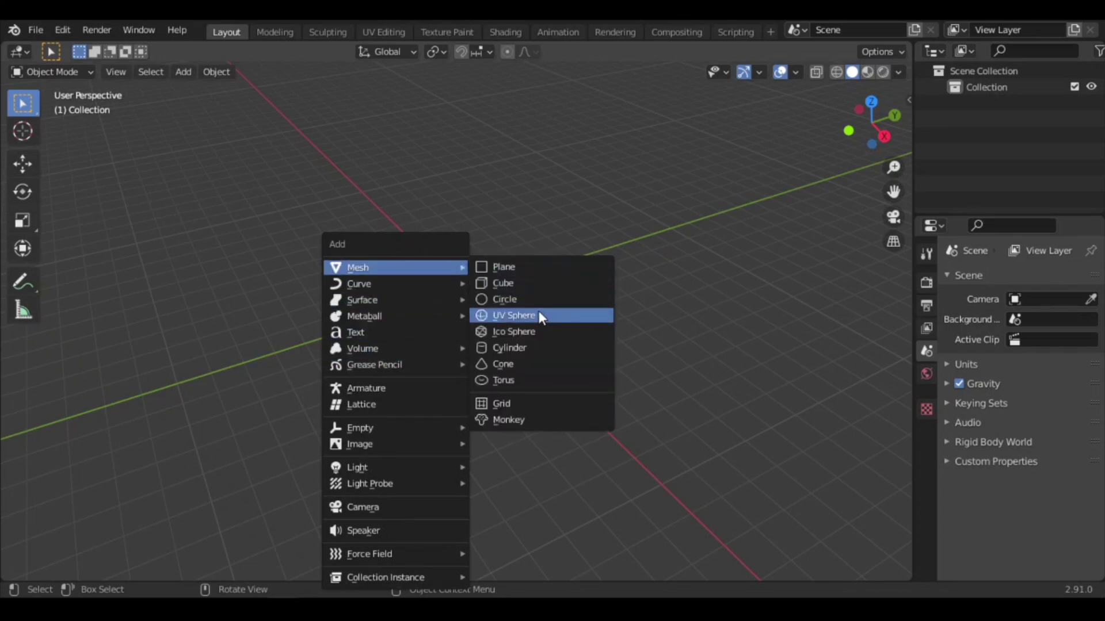
{"action": "left_click", "coordinate": [517, 279]}
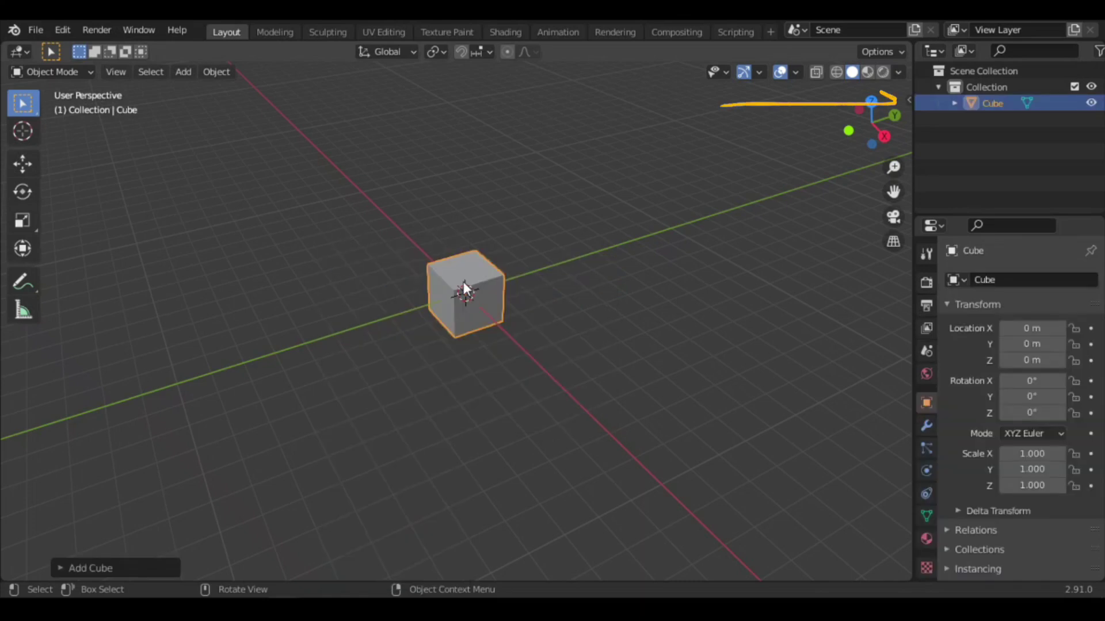
Step: Show the viewport sidebar with the cube's Transform values expanded
{"action": "left_click", "coordinate": [908, 101]}
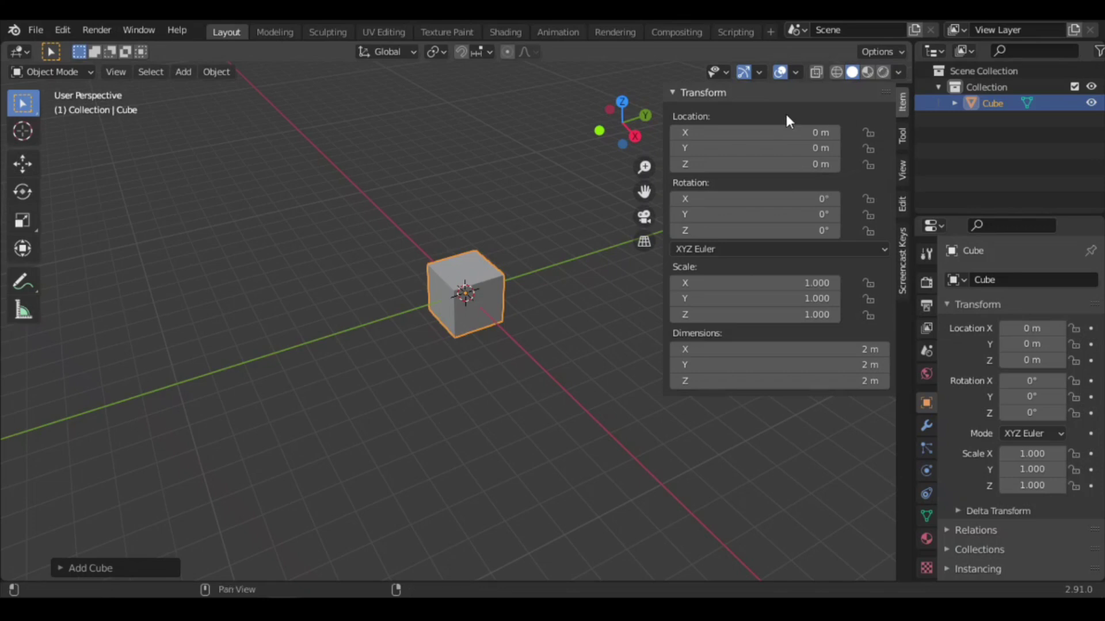
{"action": "left_click_drag", "start_coordinate": [666, 127], "coordinate": [933, 136]}
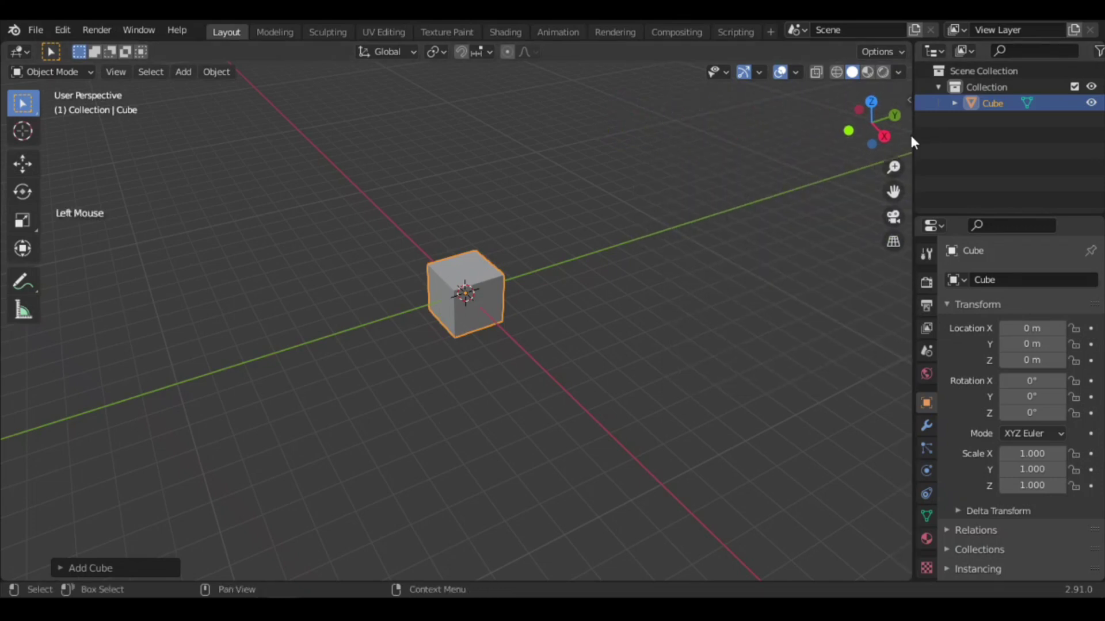
{"action": "key", "text": "n"}
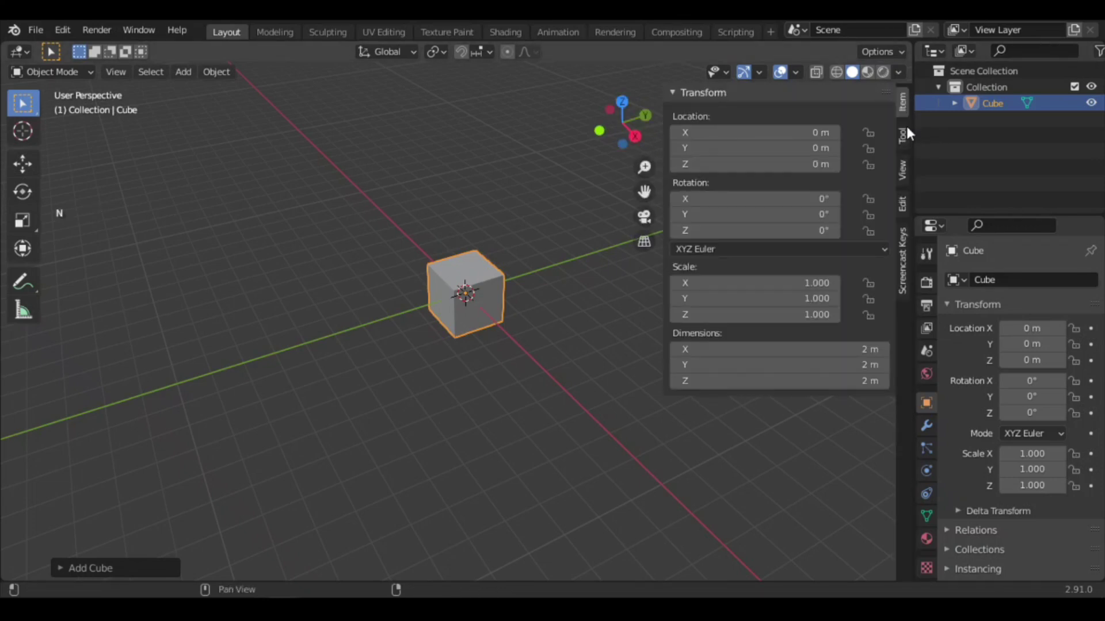
{"action": "key", "text": "n"}
{"action": "key", "text": "n"}
{"action": "left_click", "coordinate": [692, 92]}
{"action": "left_click", "coordinate": [692, 93]}
Step: Choose Metric as the scene's unit system and enlarge the properties editor so the unit settings are easier to read
{"action": "left_click", "coordinate": [926, 351]}
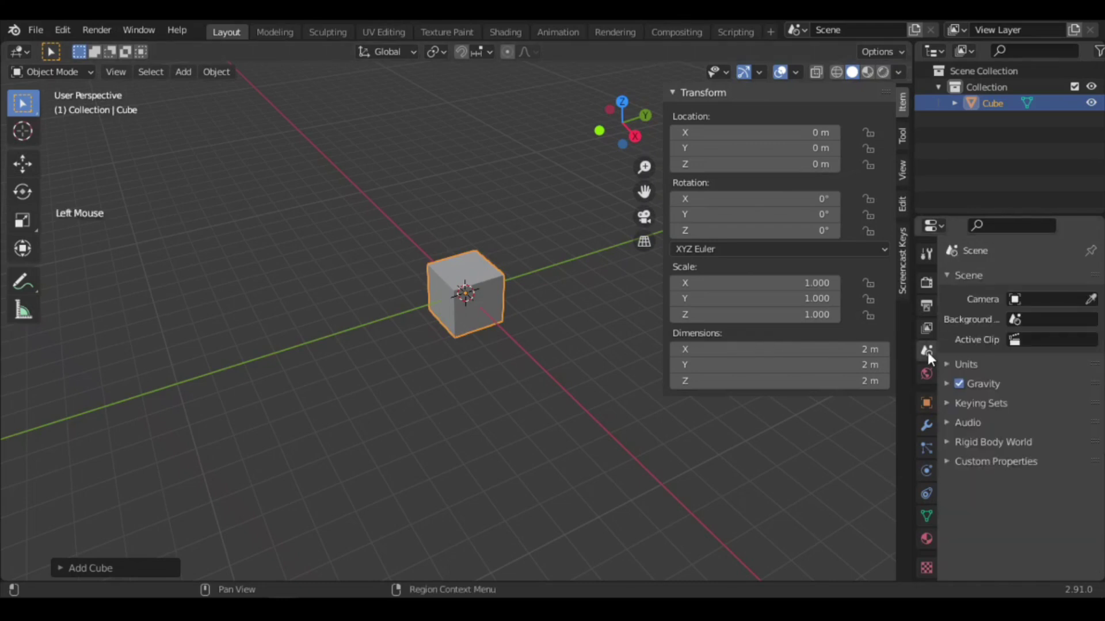
{"action": "left_click", "coordinate": [949, 364]}
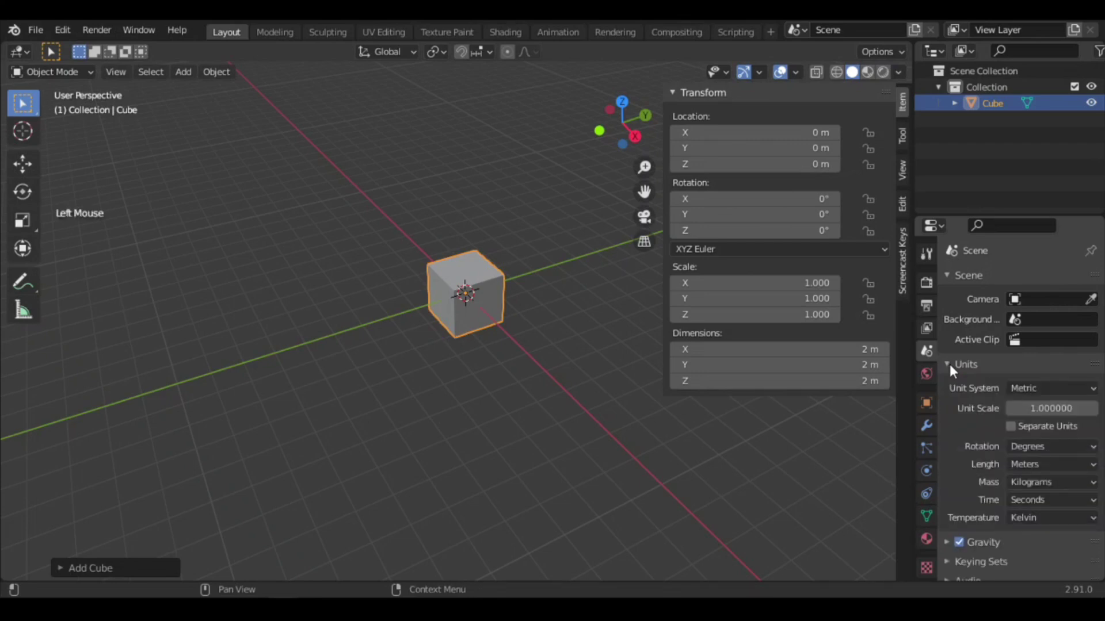
{"action": "left_click", "coordinate": [1026, 386]}
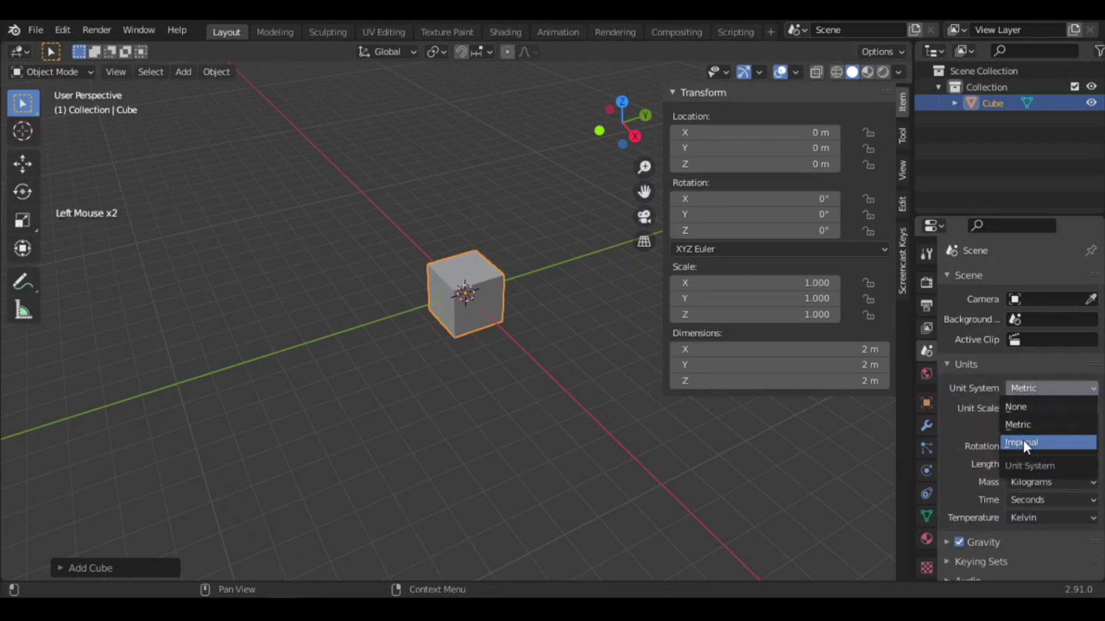
{"action": "left_click", "coordinate": [1031, 420]}
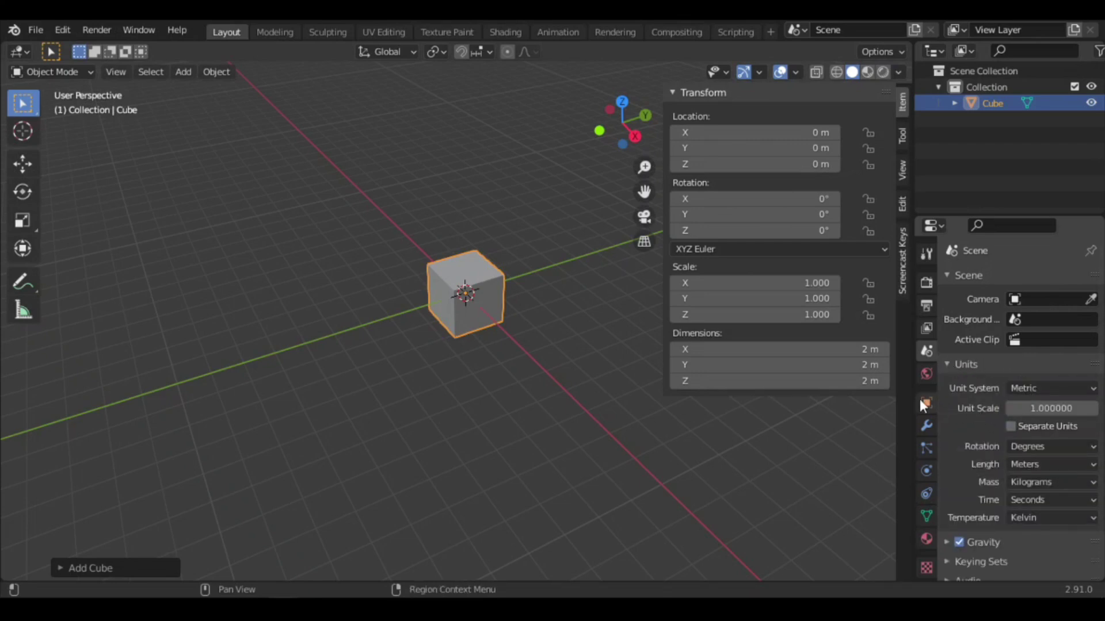
{"action": "left_click_drag", "start_coordinate": [913, 390], "coordinate": [813, 390]}
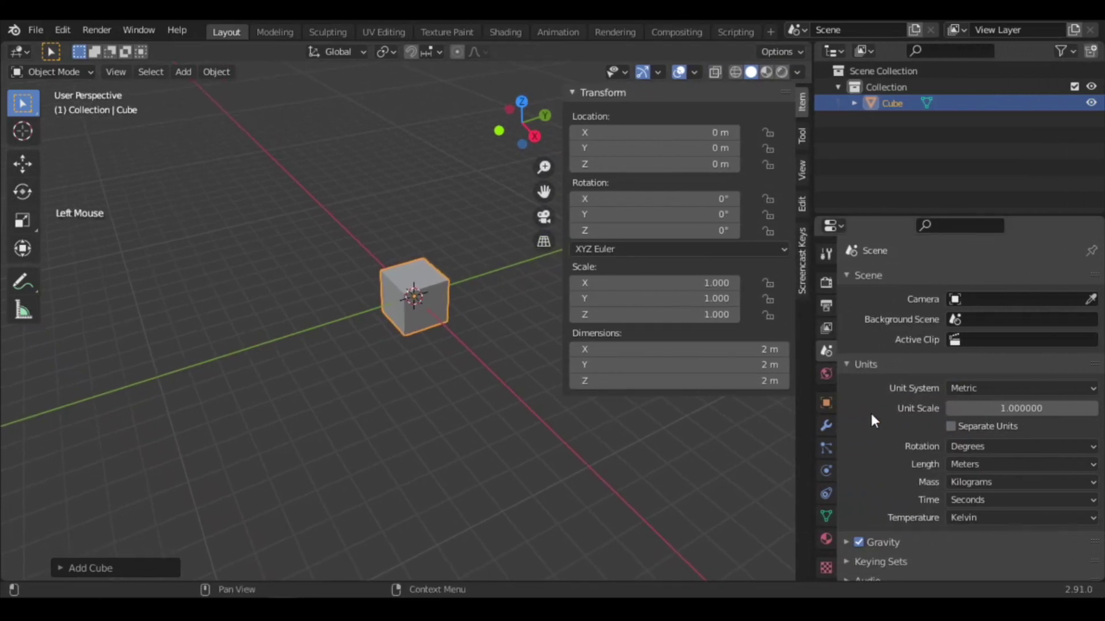
{"action": "middle_click_drag", "start_coordinate": [870, 411], "coordinate": [872, 389], "text": "ctrl"}
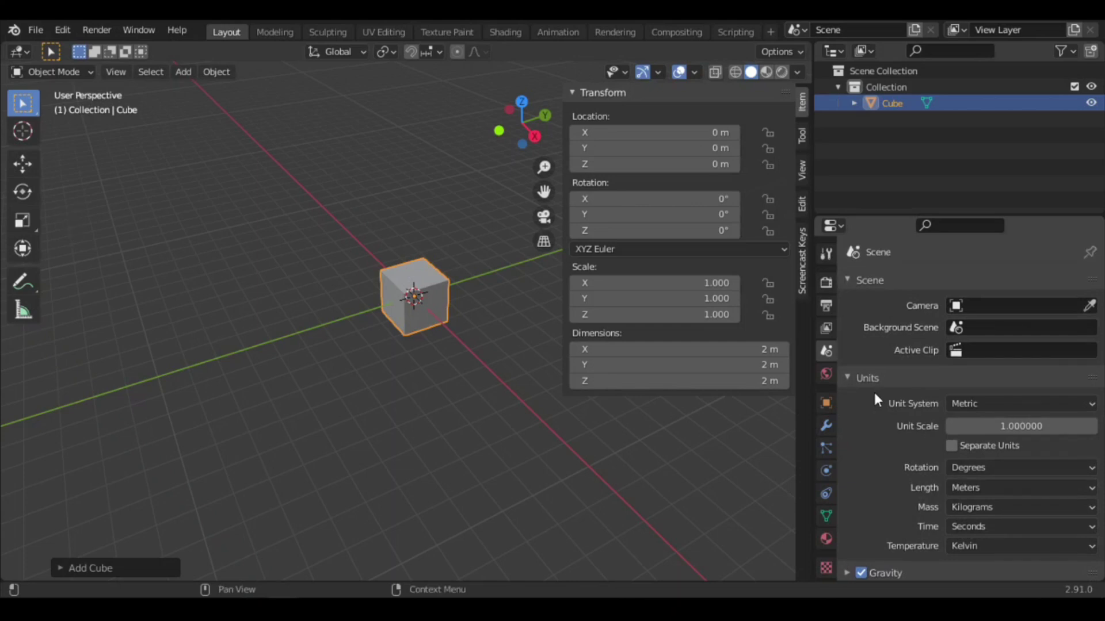
Step: Set the cube's dimensions to 16 cm in X, 8 cm in Y and 12 cm in Z
{"action": "left_click", "coordinate": [680, 353]}
{"action": "type", "text": "1"}
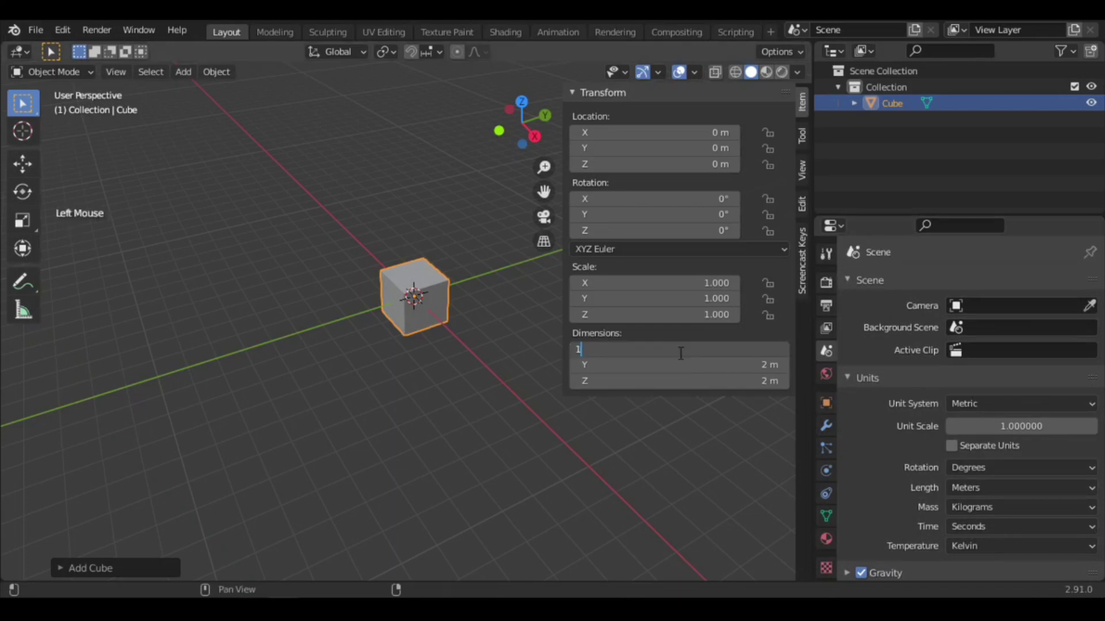
{"action": "type", "text": "6cm"}
{"action": "key", "text": "Return"}
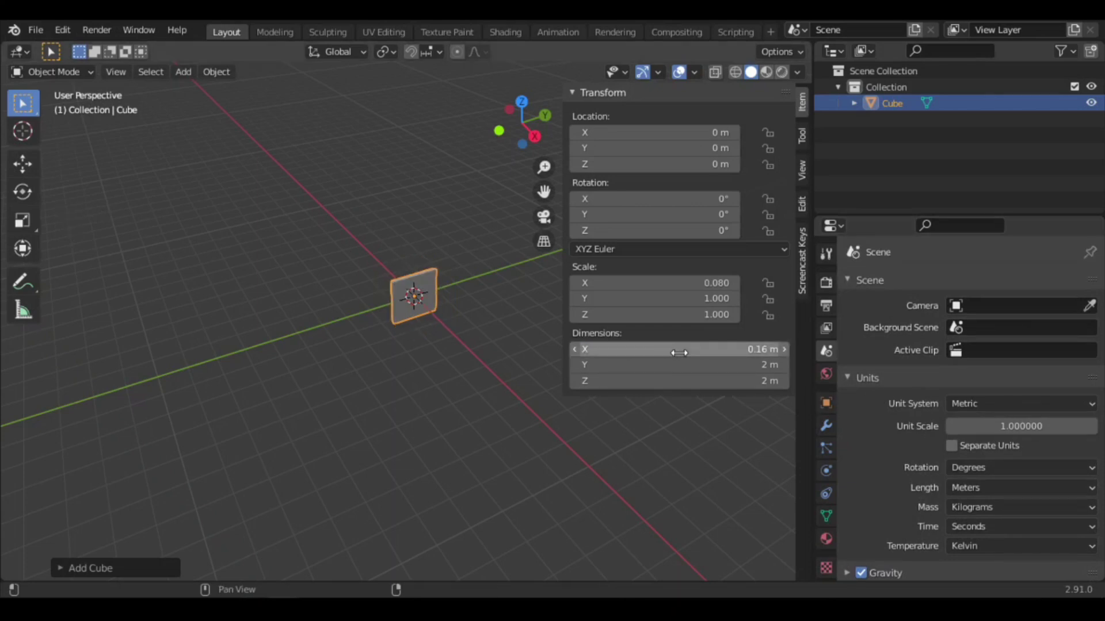
{"action": "left_click", "coordinate": [677, 363]}
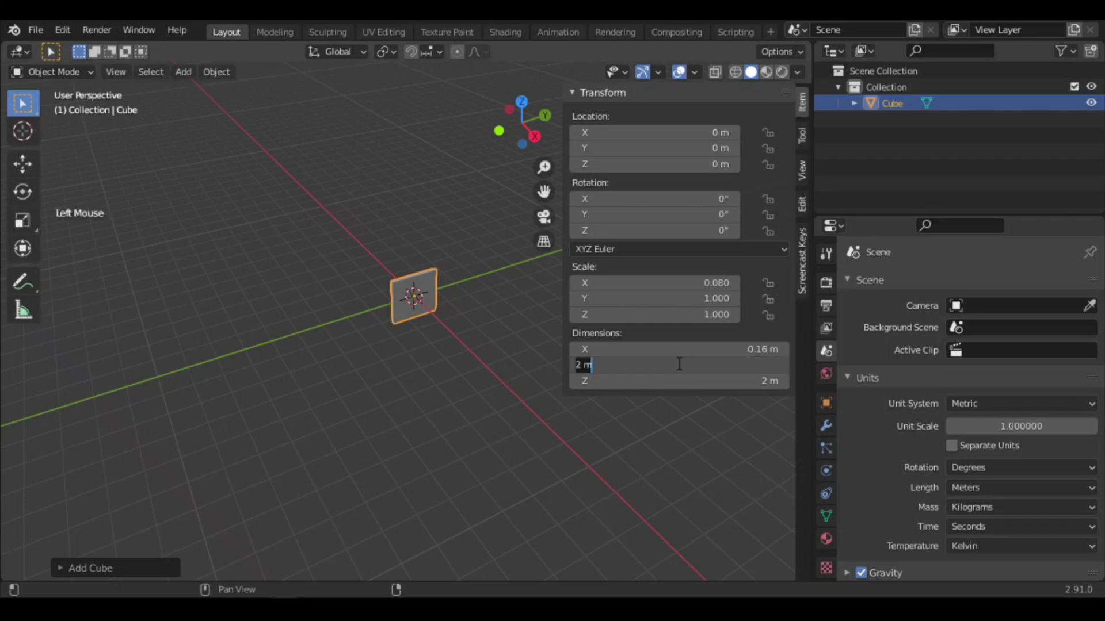
{"action": "type", "text": "8cm"}
{"action": "key", "text": "Return"}
{"action": "left_click", "coordinate": [677, 381]}
{"action": "type", "text": "12cm"}
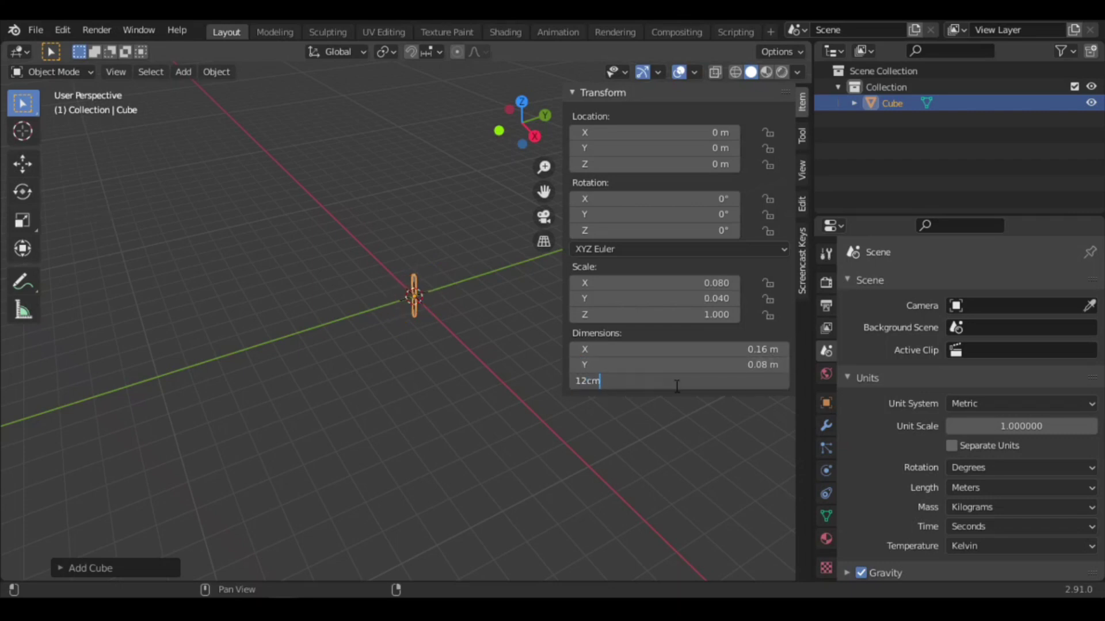
{"action": "key", "text": "Return"}
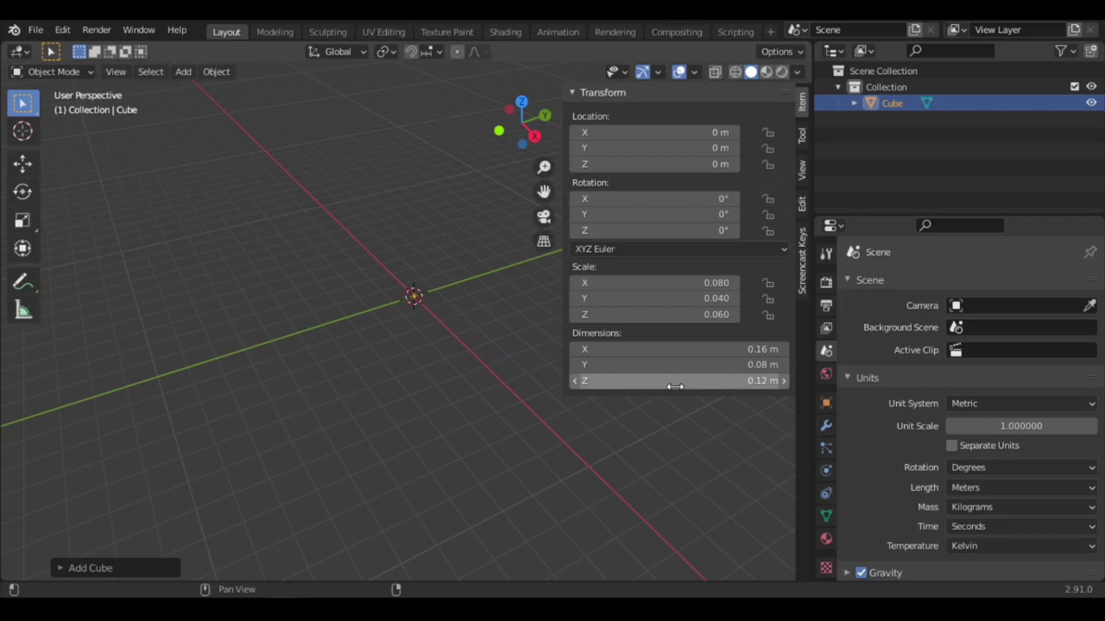
Step: Hide the sidebar and frame the resized box close up in the viewport
{"action": "key", "text": "n"}
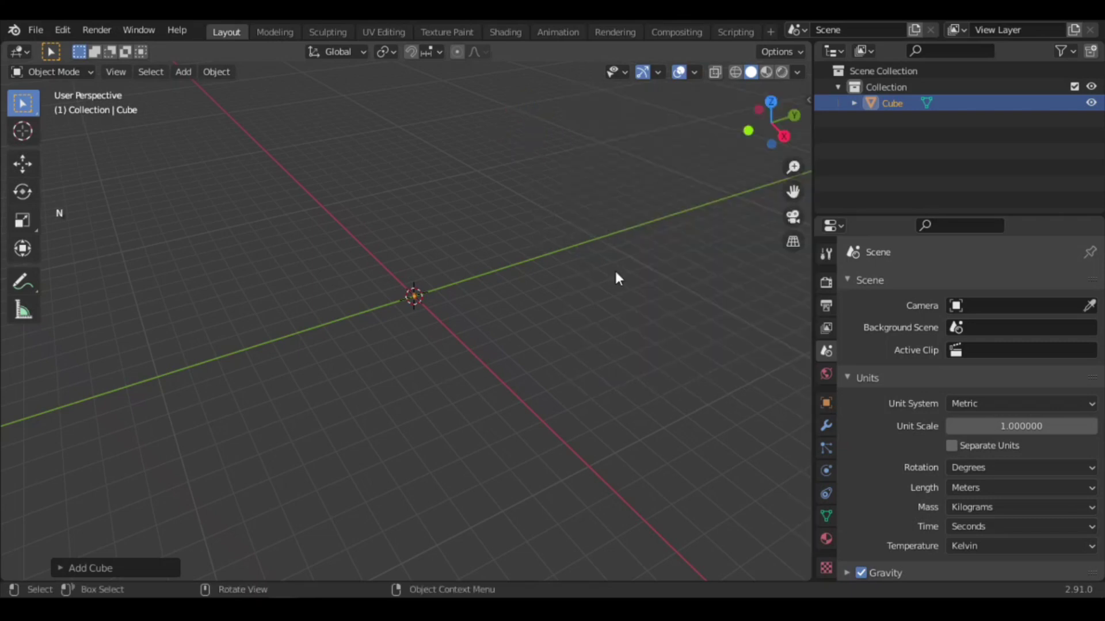
{"action": "scroll", "coordinate": [616, 279], "scroll_direction": "up", "scroll_amount": 5}
{"action": "scroll", "coordinate": [542, 232], "scroll_direction": "up", "scroll_amount": 6}
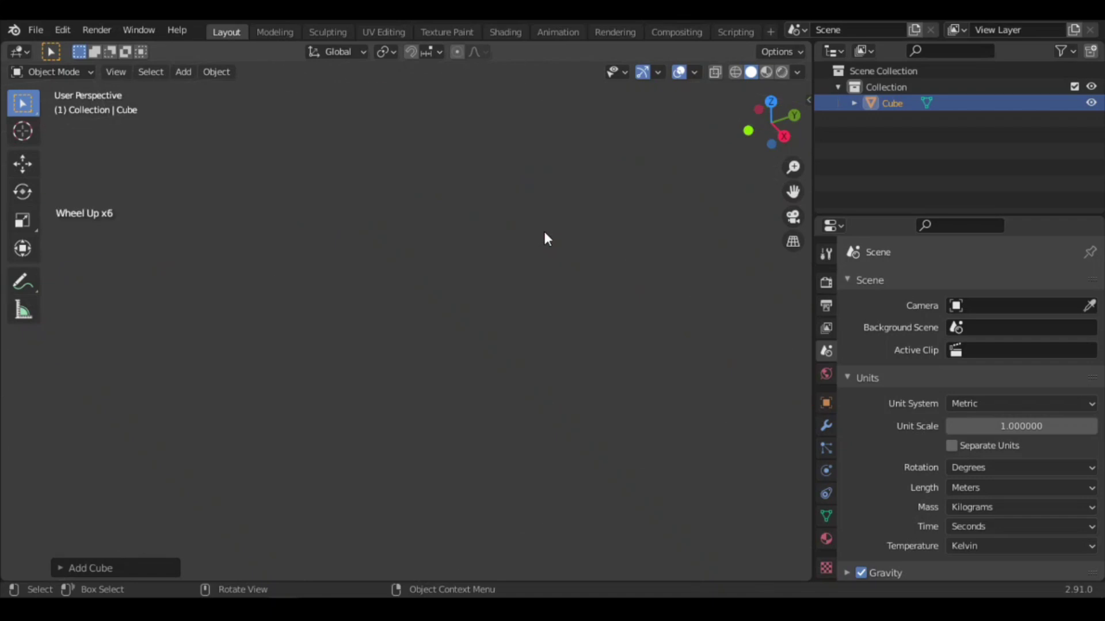
{"action": "middle_click_drag", "start_coordinate": [577, 211], "coordinate": [458, 503], "text": "shift"}
{"action": "scroll", "coordinate": [427, 213], "scroll_direction": "up", "scroll_amount": 1}
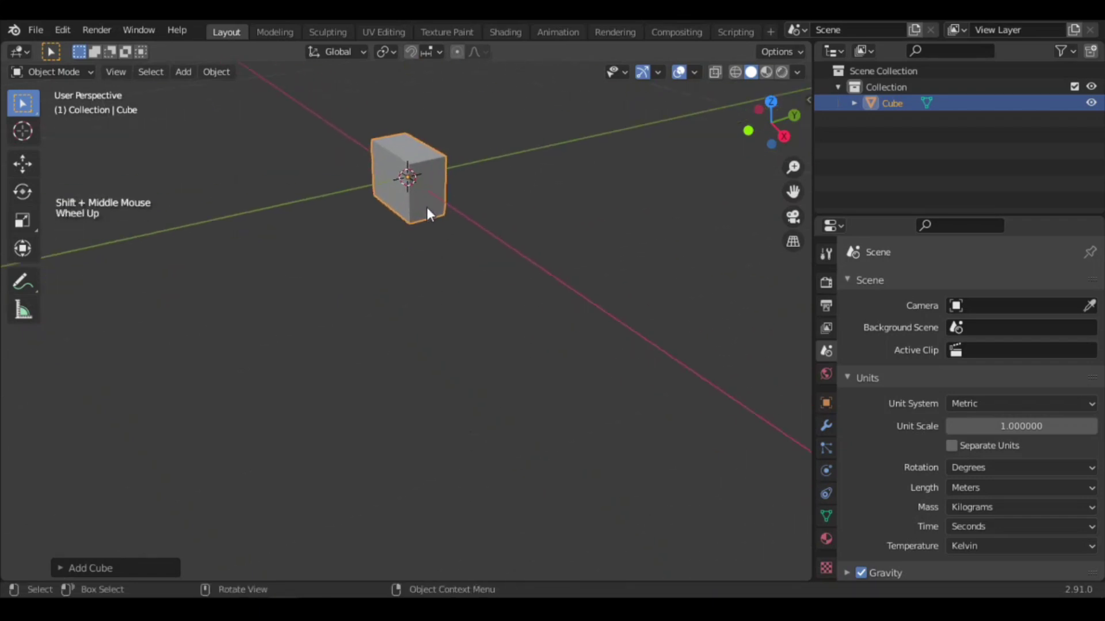
{"action": "middle_click_drag", "start_coordinate": [427, 213], "coordinate": [464, 327], "text": "shift"}
{"action": "scroll", "coordinate": [454, 301], "scroll_direction": "up", "scroll_amount": 5}
{"action": "middle_click_drag", "start_coordinate": [534, 271], "coordinate": [515, 296], "text": "shift"}
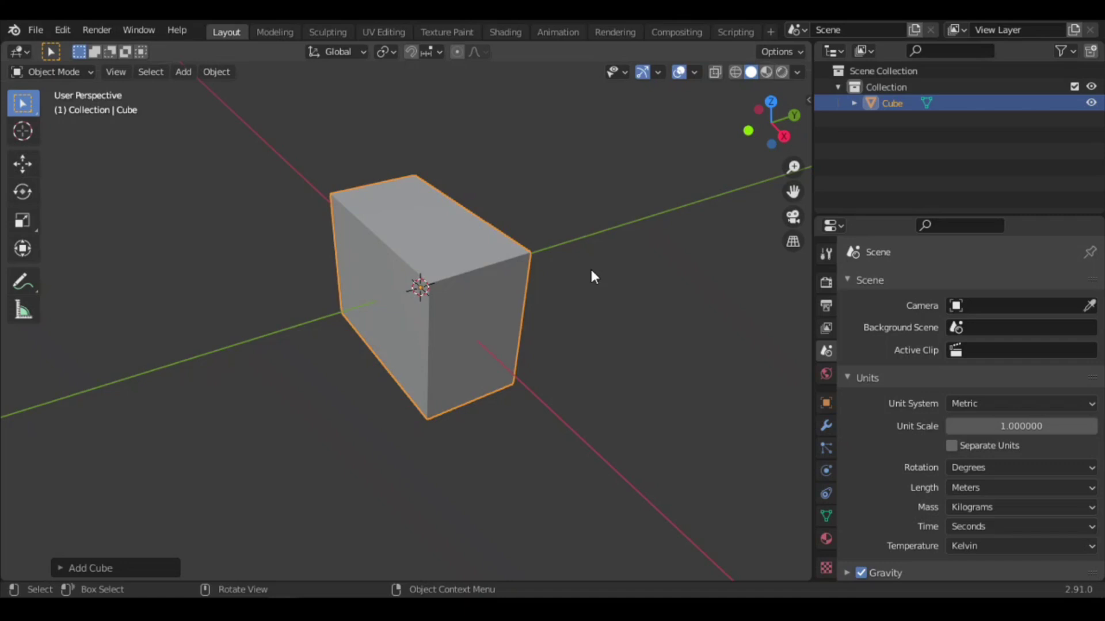
Step: Rename the cube object to "radio" and select it in the viewport
{"action": "double_click", "coordinate": [892, 102]}
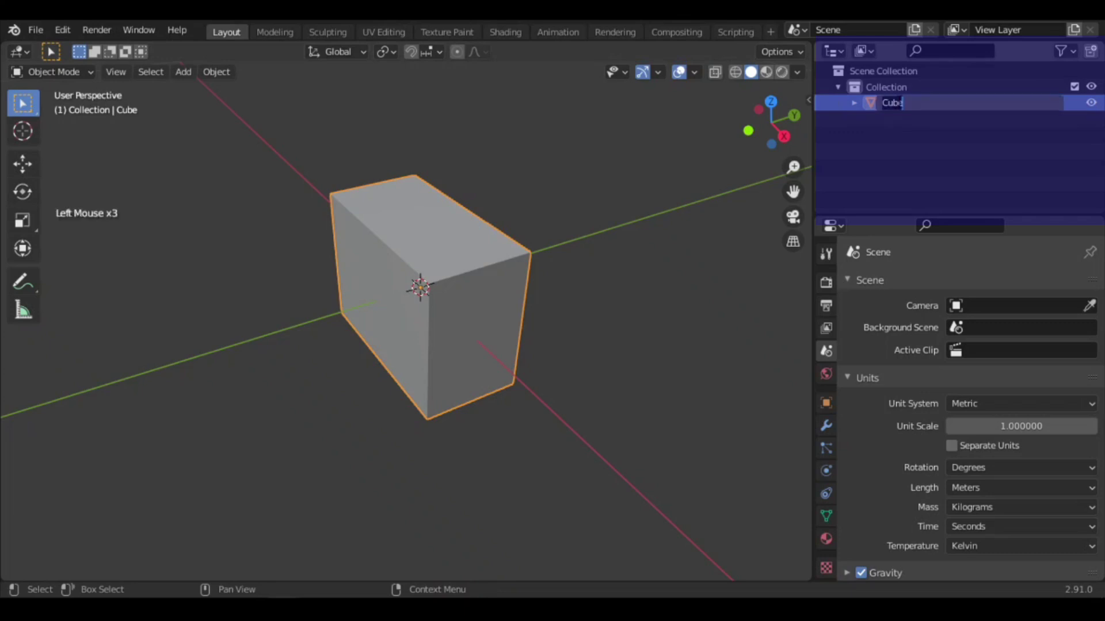
{"action": "type", "text": "radio"}
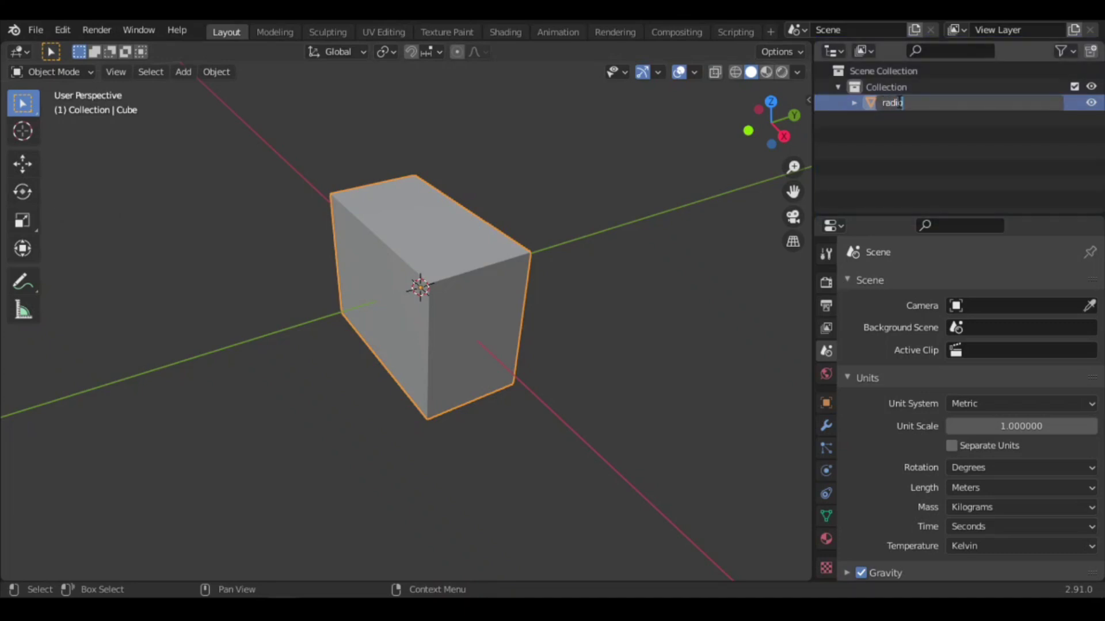
{"action": "key", "text": "Return"}
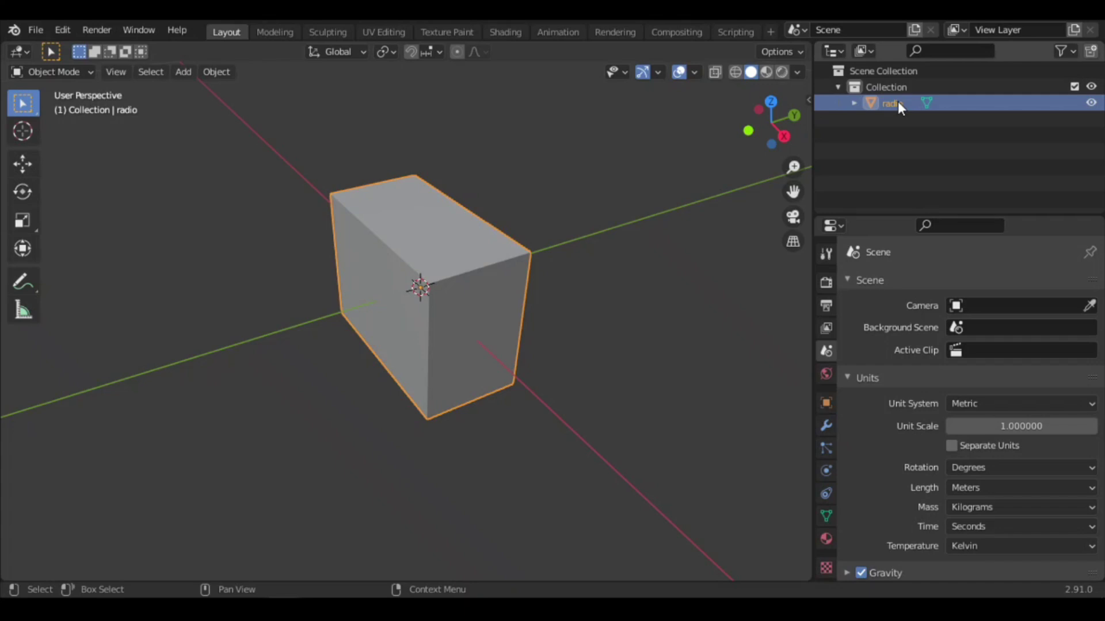
{"action": "left_click", "coordinate": [446, 264]}
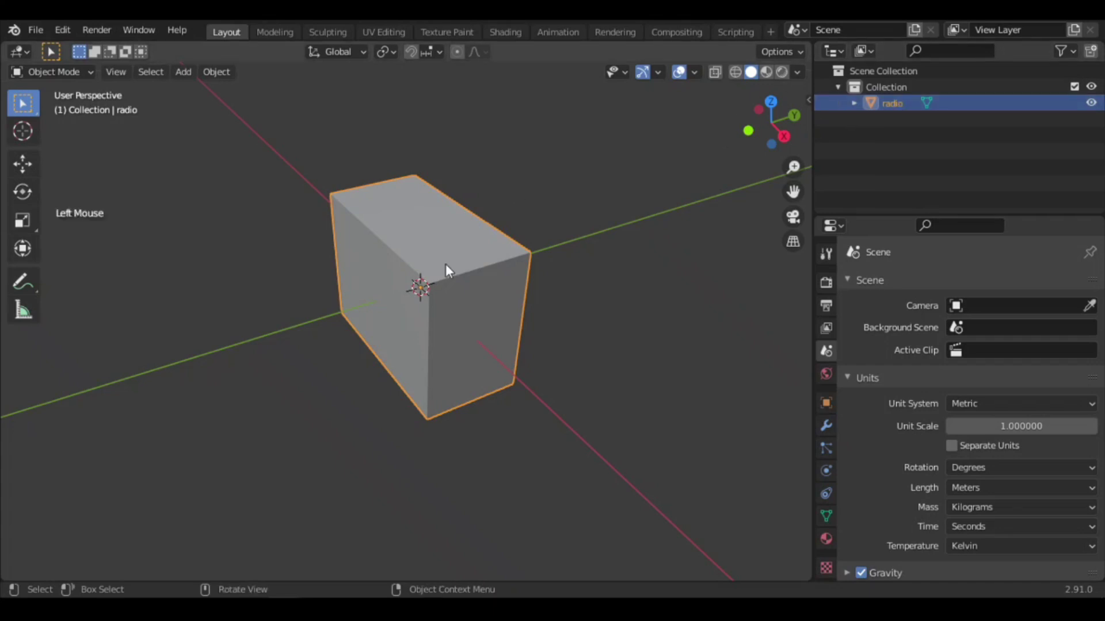
Step: Enter "radio" once more as the name of the selected box
{"action": "key", "text": "F2"}
{"action": "key", "text": "BackSpace"}
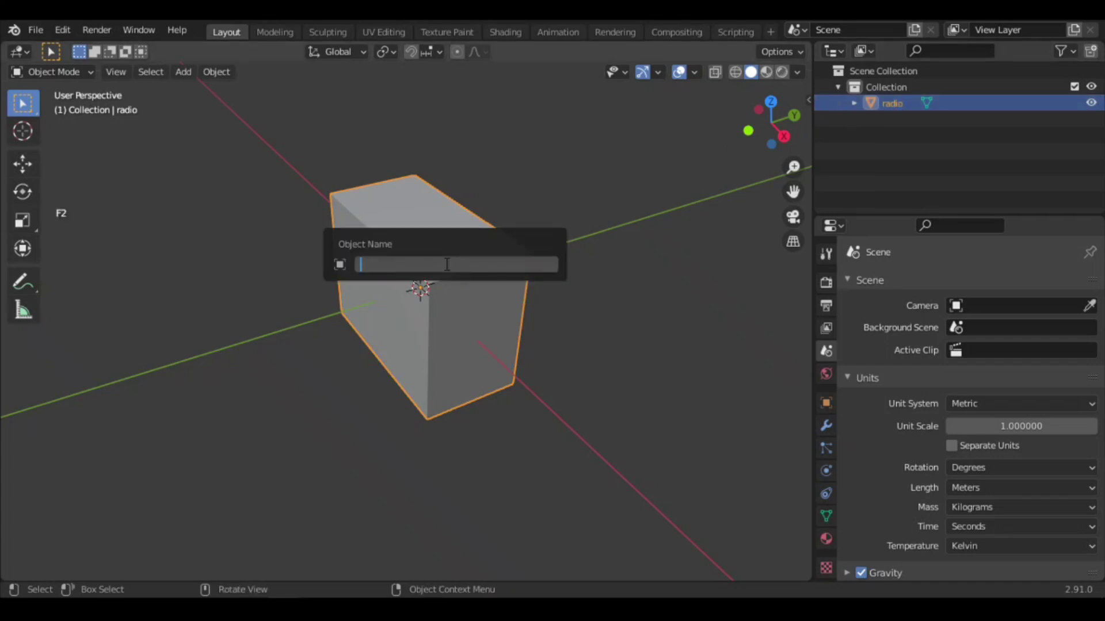
{"action": "type", "text": "radio"}
{"action": "key", "text": "Return"}
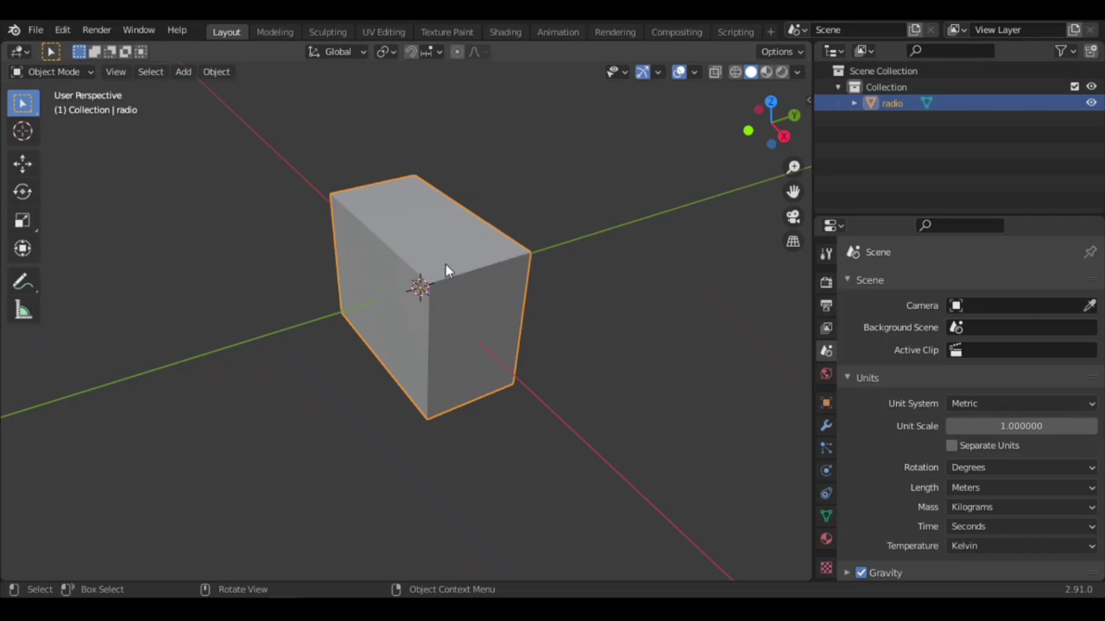
Step: Add a Subdivision Surface modifier to the radio object
{"action": "middle_click_drag", "start_coordinate": [483, 285], "coordinate": [415, 323]}
{"action": "scroll", "coordinate": [464, 308], "scroll_direction": "up", "scroll_amount": 3}
{"action": "scroll", "coordinate": [463, 307], "scroll_direction": "up", "scroll_amount": 1}
{"action": "scroll", "coordinate": [352, 301], "scroll_direction": "down", "scroll_amount": 3}
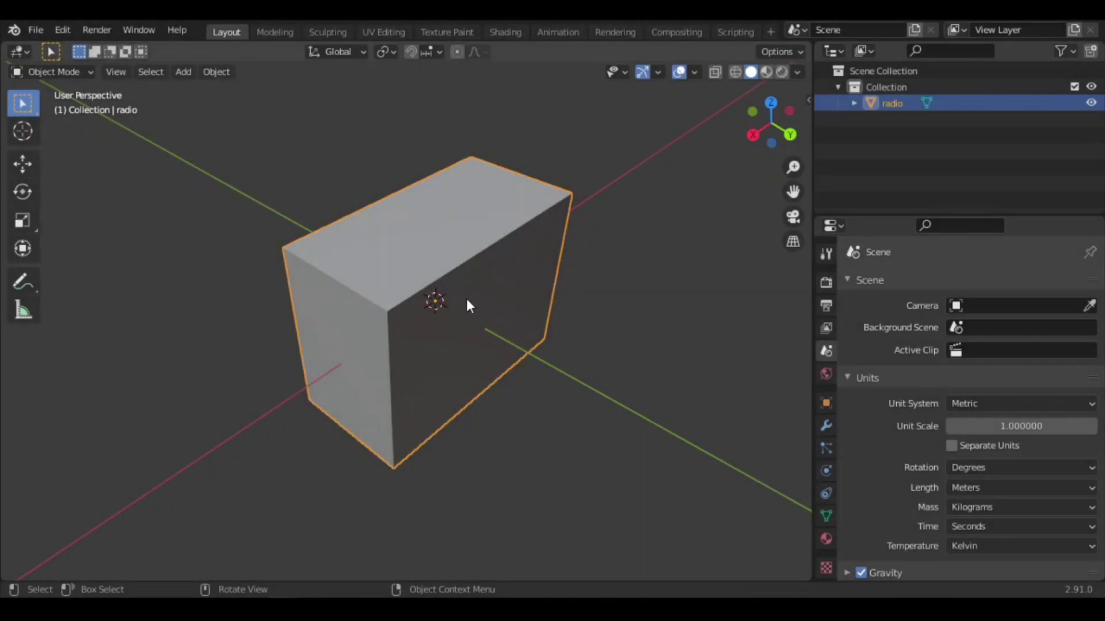
{"action": "left_click", "coordinate": [826, 427]}
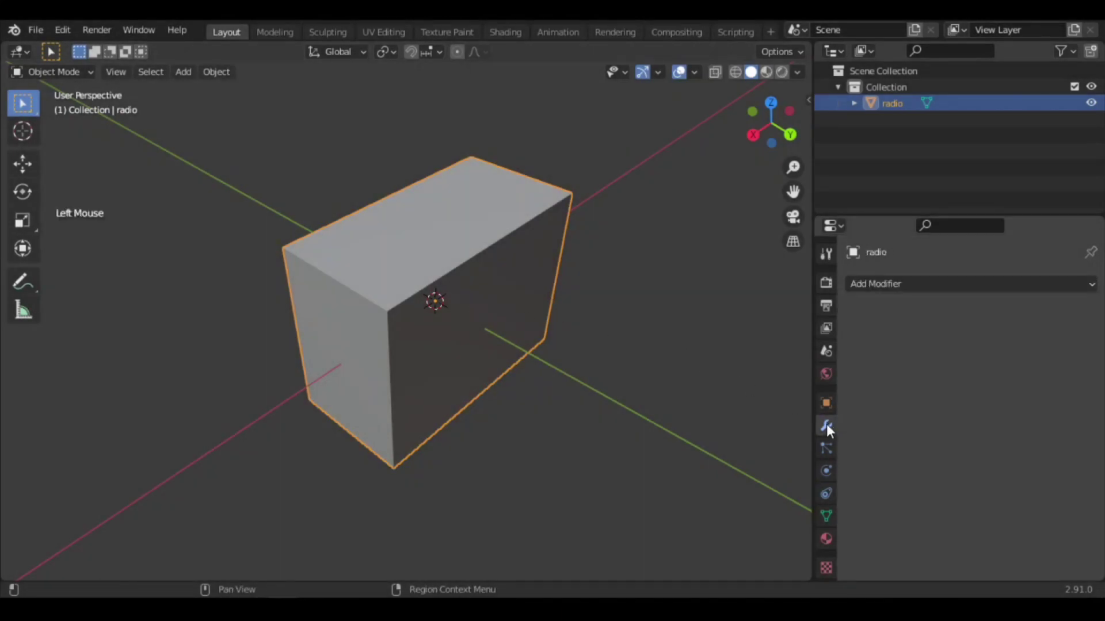
{"action": "left_click", "coordinate": [903, 287]}
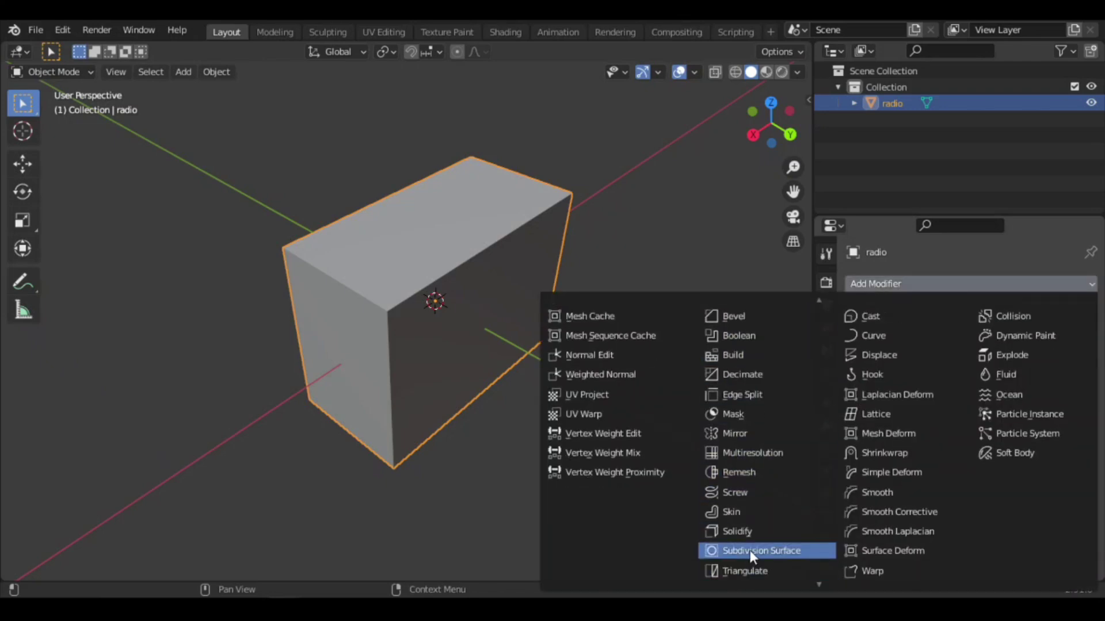
{"action": "left_click", "coordinate": [749, 550]}
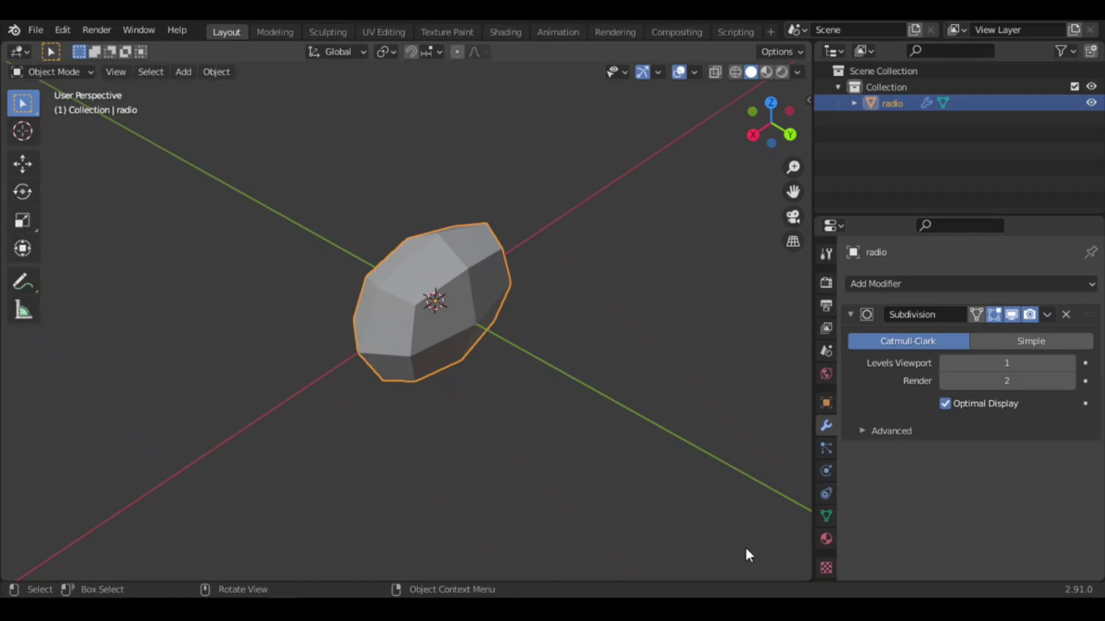
Step: Set the Subdivision modifier's viewport level to 2
{"action": "scroll", "coordinate": [448, 312], "scroll_direction": "up", "scroll_amount": 3}
{"action": "middle_click_drag", "start_coordinate": [448, 312], "coordinate": [486, 306]}
{"action": "left_click", "coordinate": [1069, 364]}
{"action": "left_click", "coordinate": [1069, 362]}
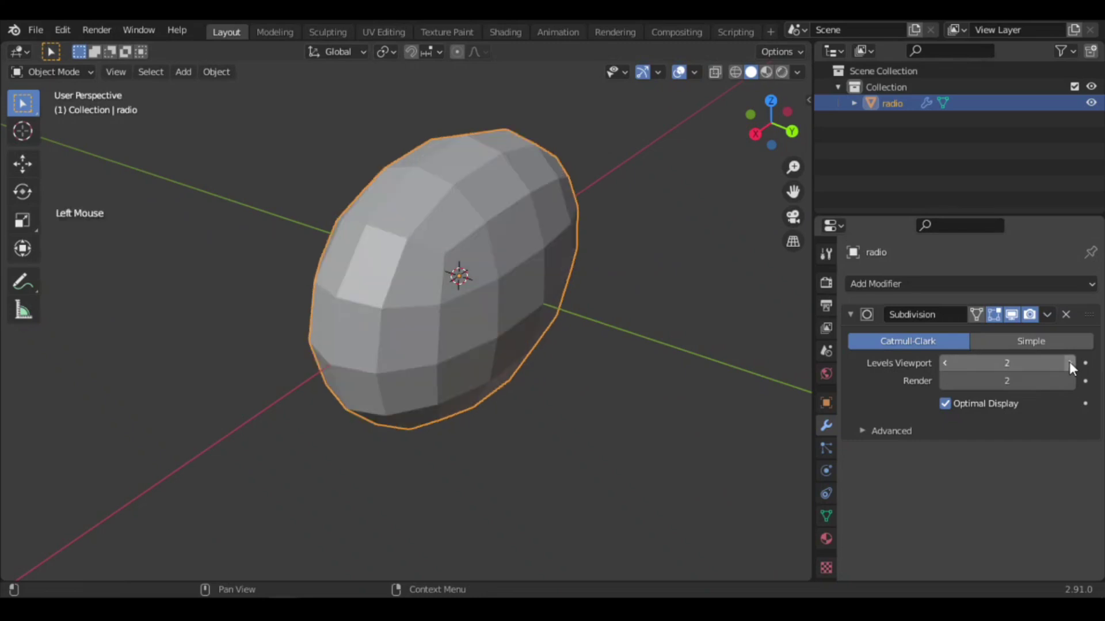
{"action": "left_click", "coordinate": [1069, 362]}
{"action": "left_click", "coordinate": [944, 364]}
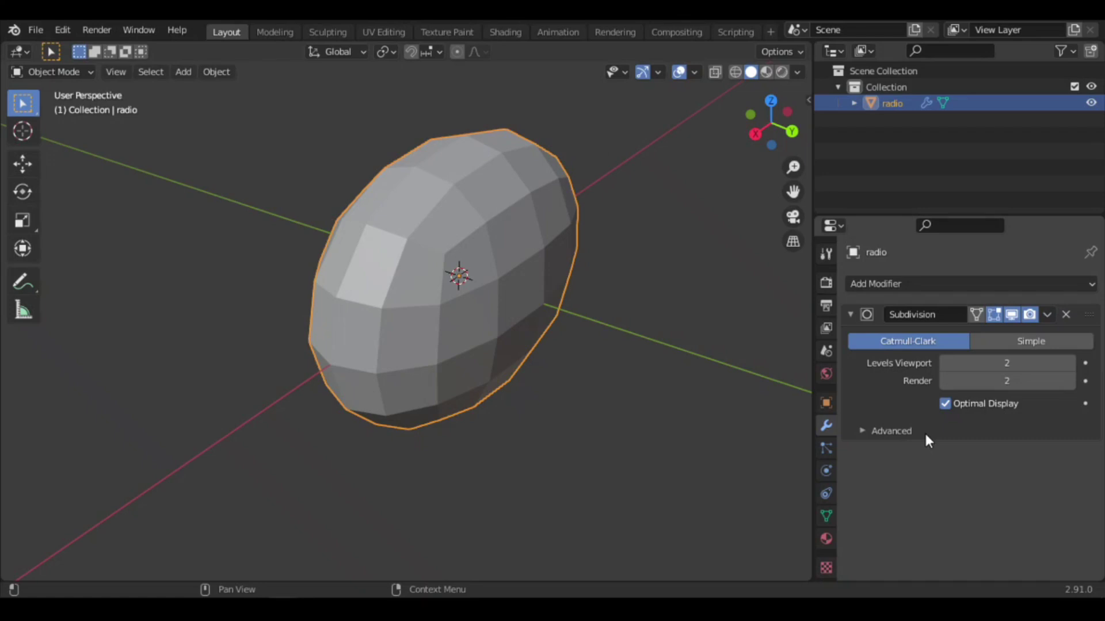
Step: Put the radio object into Edit Mode, toggling between Object and Edit Mode along the way
{"action": "left_click", "coordinate": [75, 72]}
{"action": "left_click", "coordinate": [54, 109]}
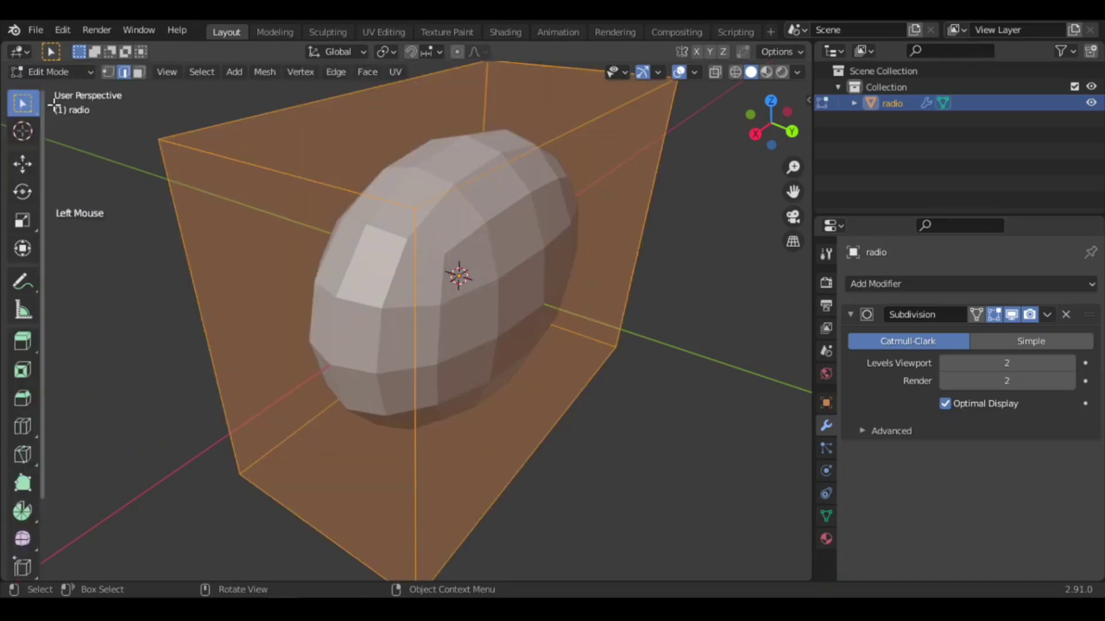
{"action": "key", "text": "Tab"}
{"action": "key", "text": "Tab"}
{"action": "key", "text": "Tab"}
{"action": "key", "text": "Tab"}
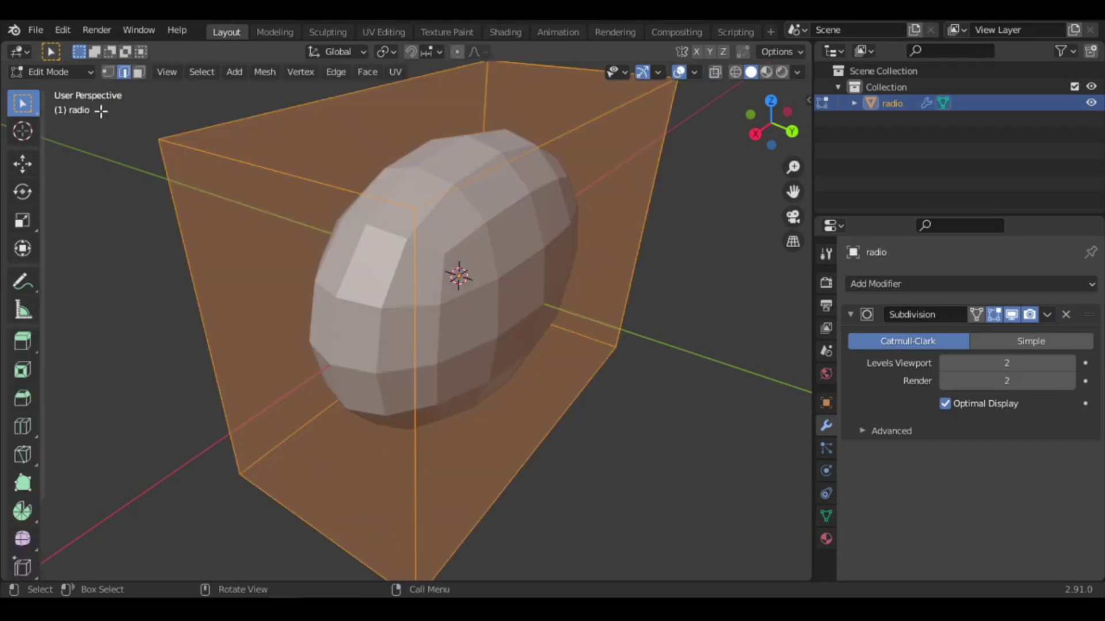
Step: In front orthographic view, add one vertical loop cut to the box and slide it toward the left end with factor 0.918
{"action": "left_click", "coordinate": [752, 115]}
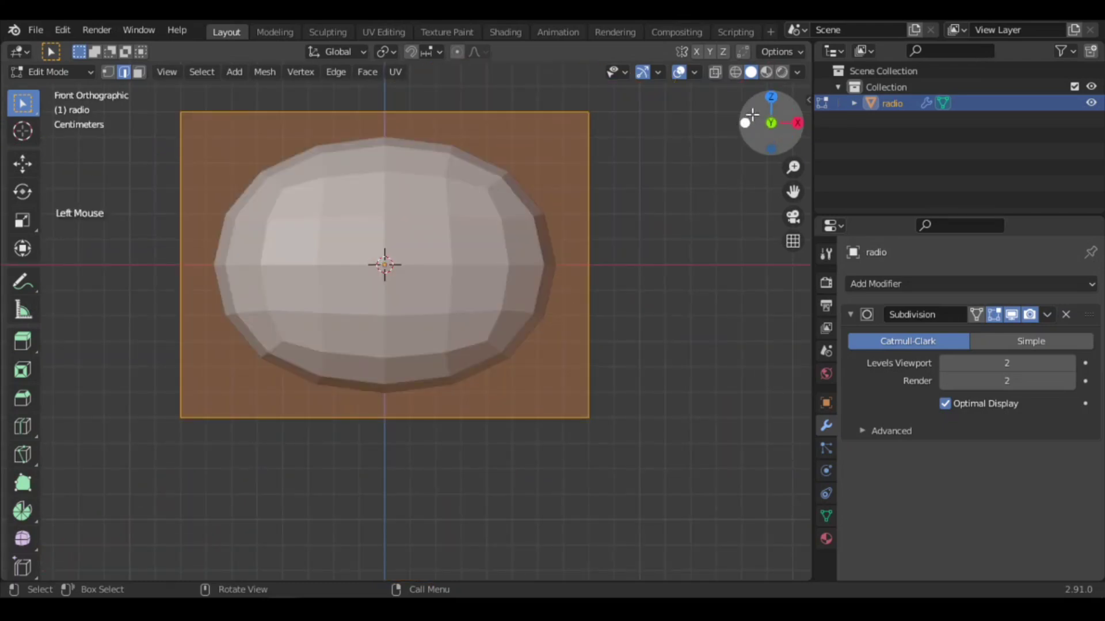
{"action": "middle_click_drag", "start_coordinate": [508, 226], "coordinate": [523, 316], "text": "shift"}
{"action": "scroll", "coordinate": [486, 263], "scroll_direction": "down", "scroll_amount": 3}
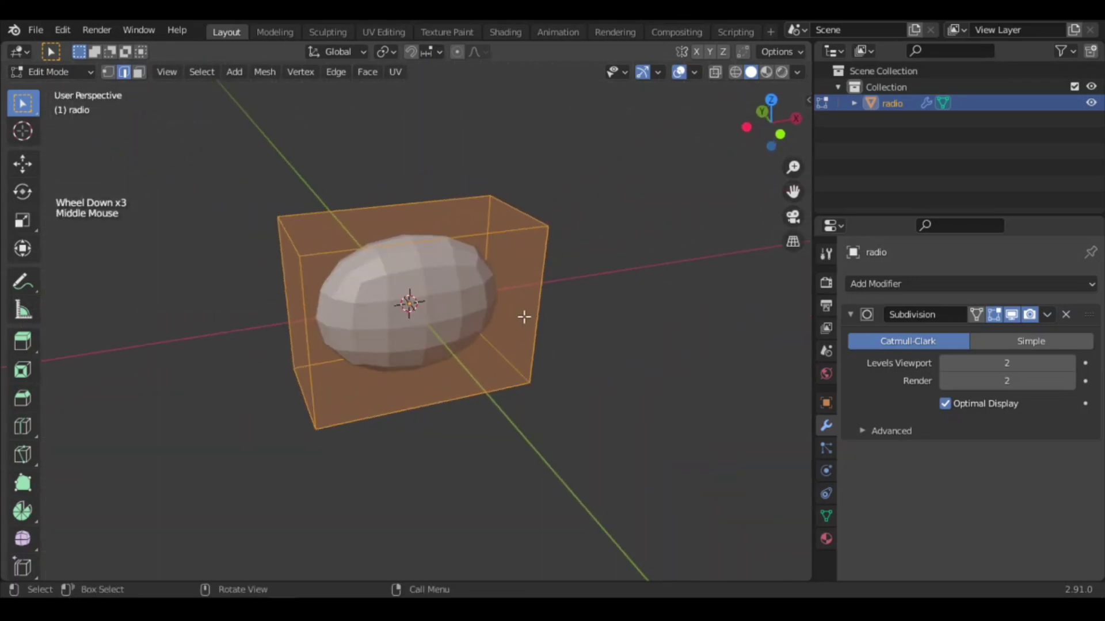
{"action": "key", "text": "KP_5"}
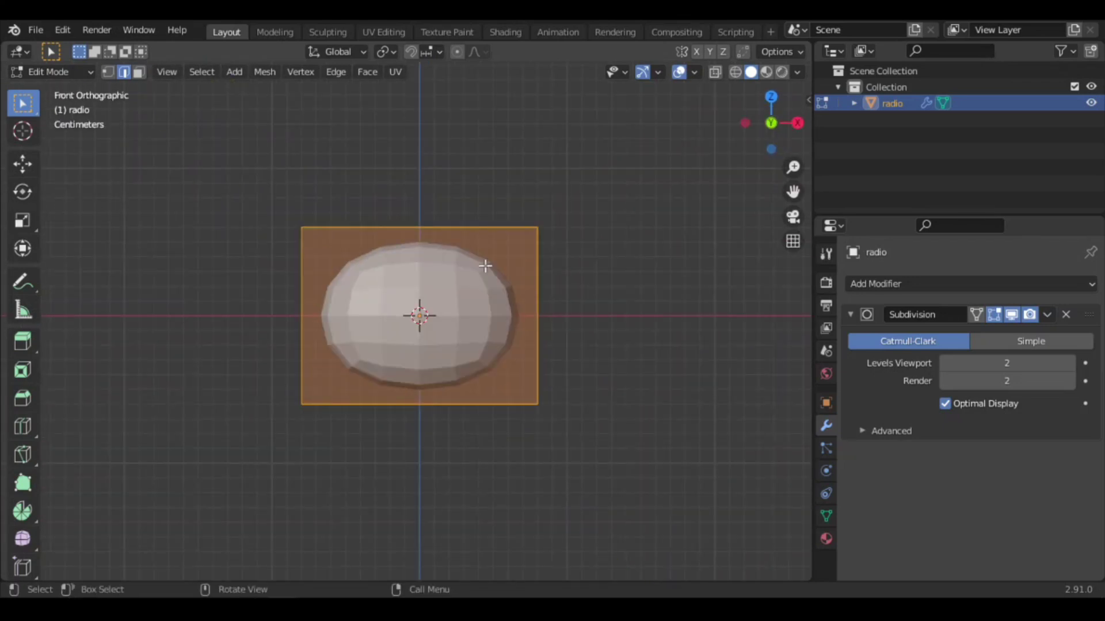
{"action": "middle_click_drag", "start_coordinate": [524, 314], "coordinate": [523, 301]}
{"action": "key", "text": "KP_1"}
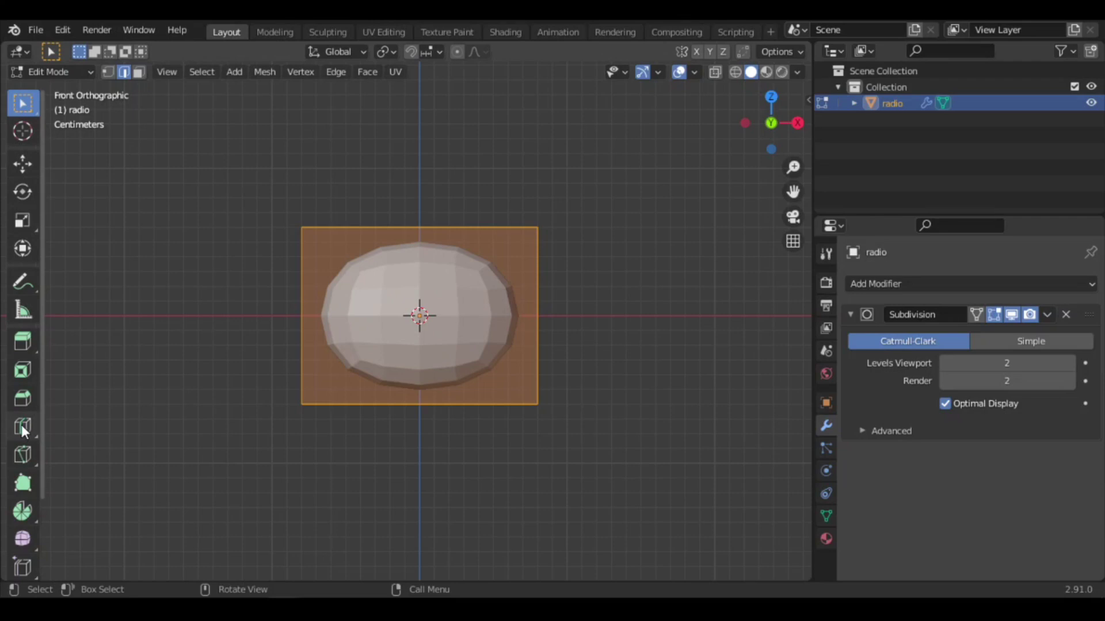
{"action": "left_click", "coordinate": [22, 426]}
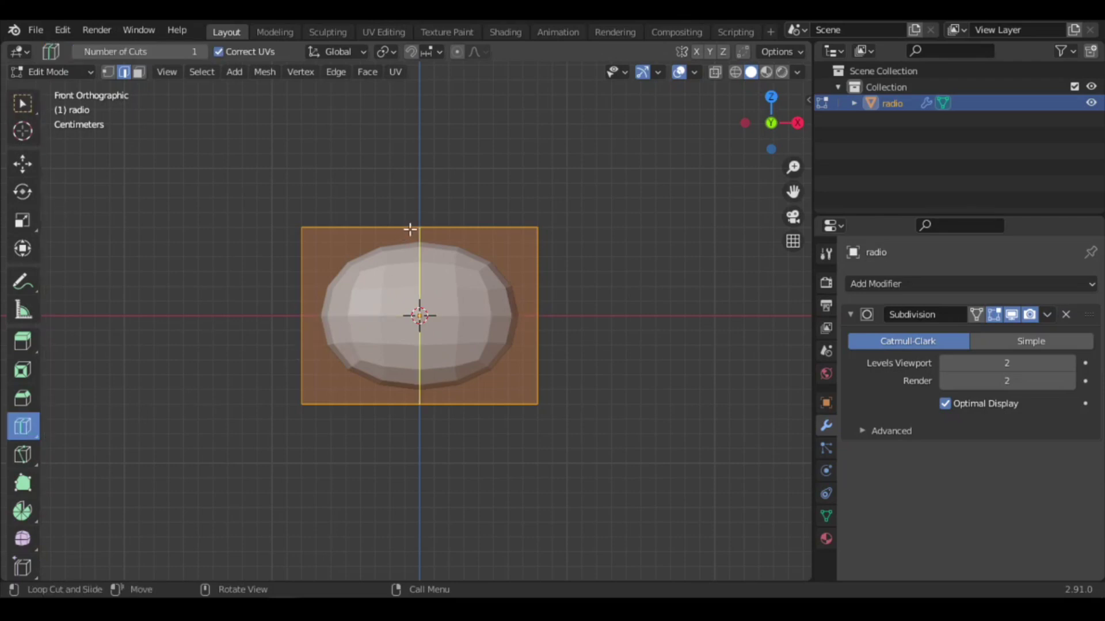
{"action": "left_click", "coordinate": [435, 227]}
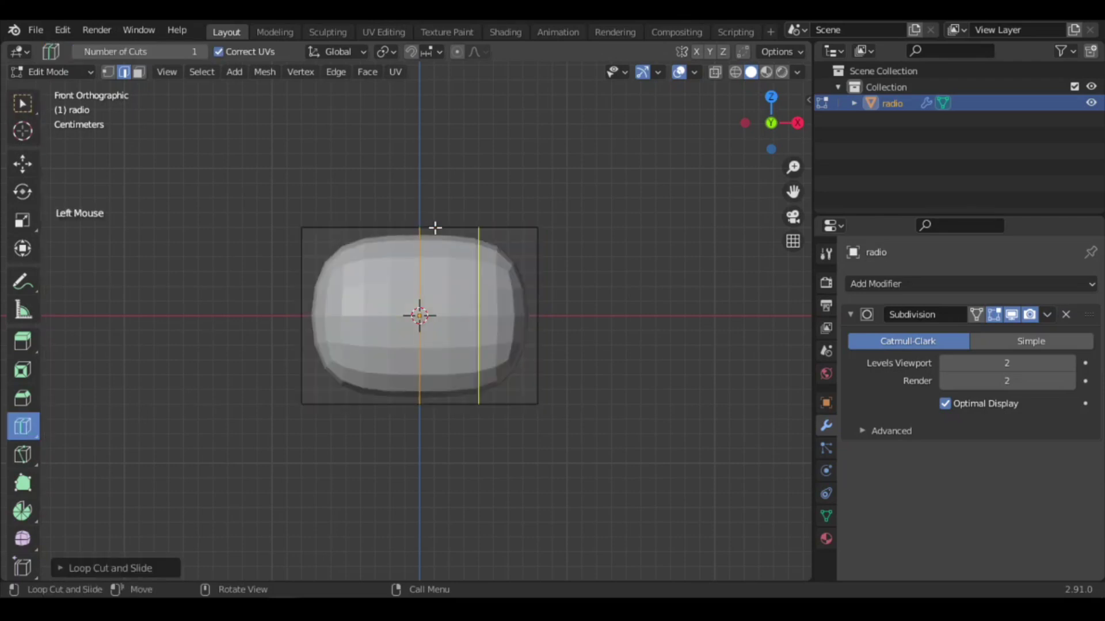
{"action": "left_click", "coordinate": [422, 234]}
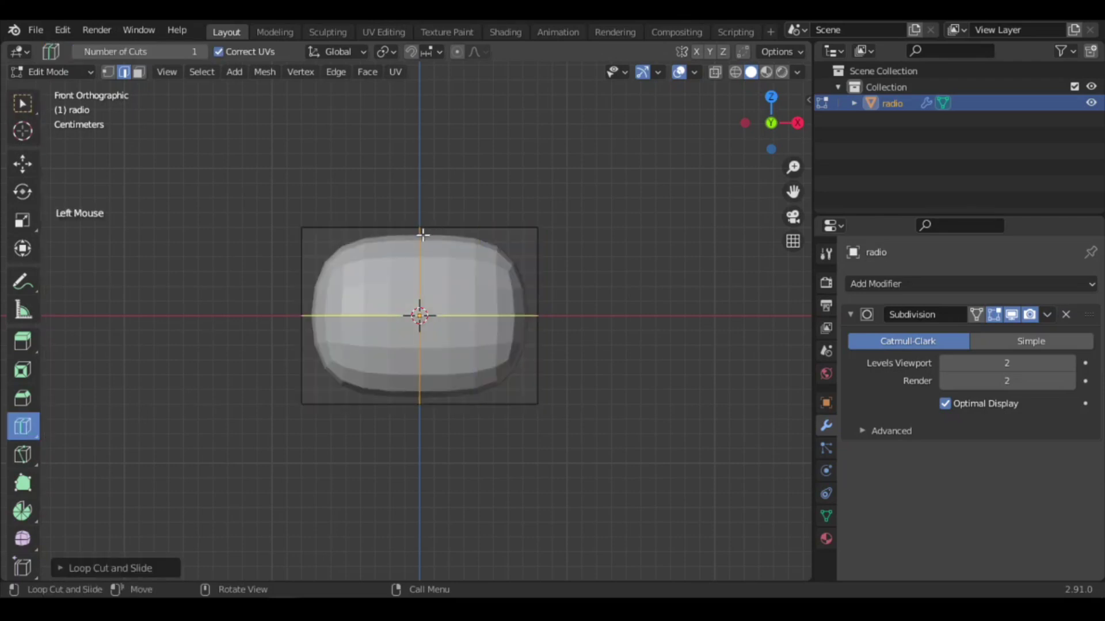
{"action": "left_click", "coordinate": [81, 568]}
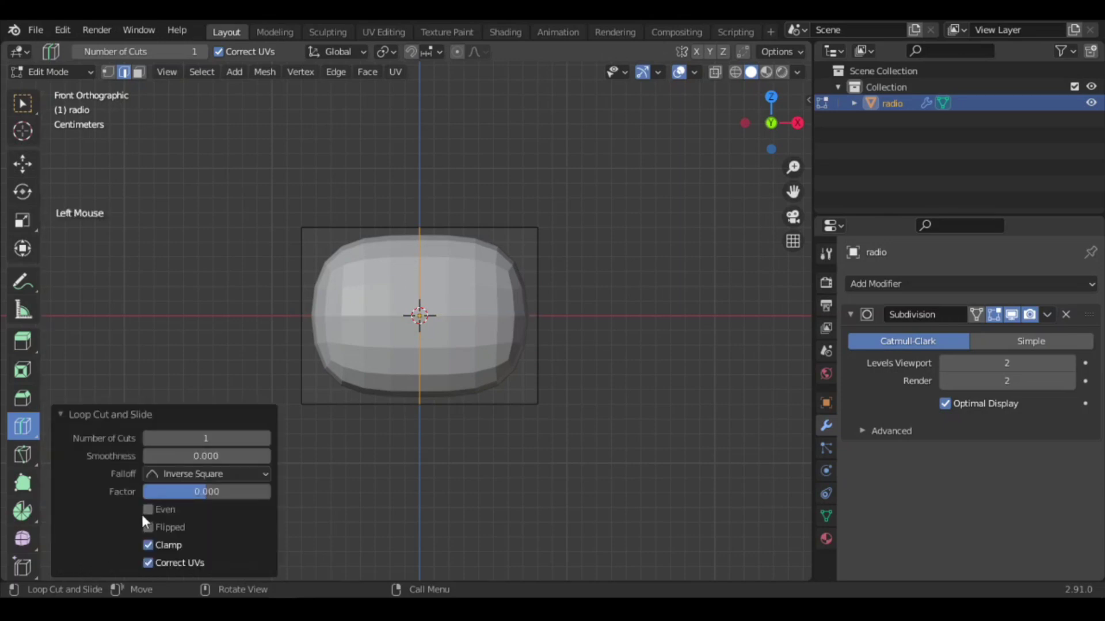
{"action": "left_click", "coordinate": [198, 492]}
{"action": "left_click_drag", "start_coordinate": [199, 491], "coordinate": [255, 492]}
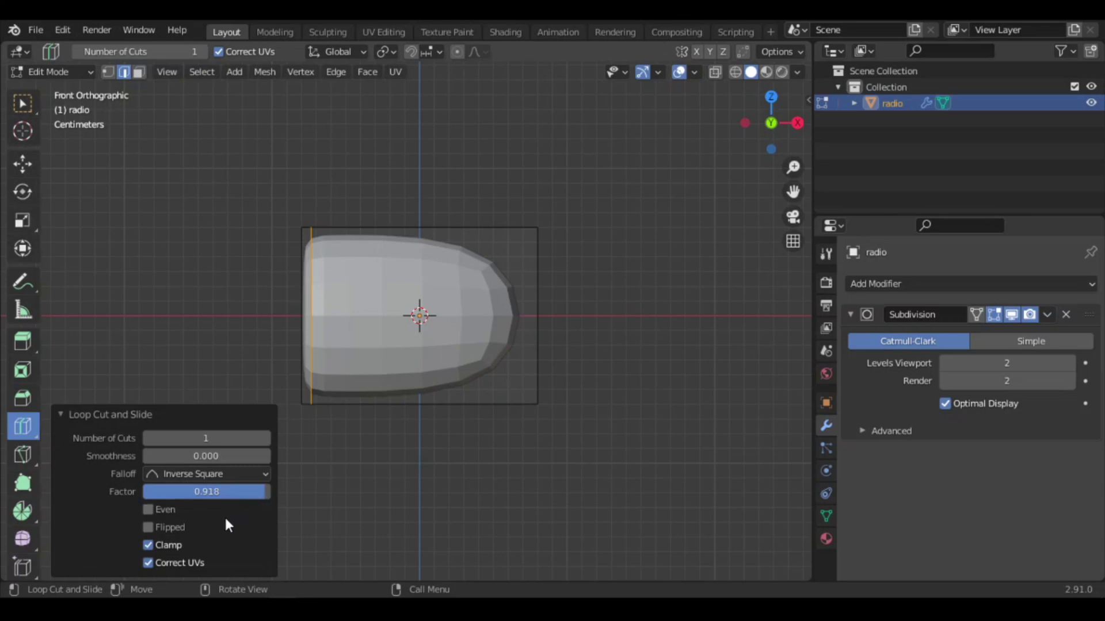
Step: Add a horizontal loop cut around the box and slide it toward the bottom with factor 0.868
{"action": "left_click", "coordinate": [303, 320]}
{"action": "left_click_drag", "start_coordinate": [182, 497], "coordinate": [236, 496]}
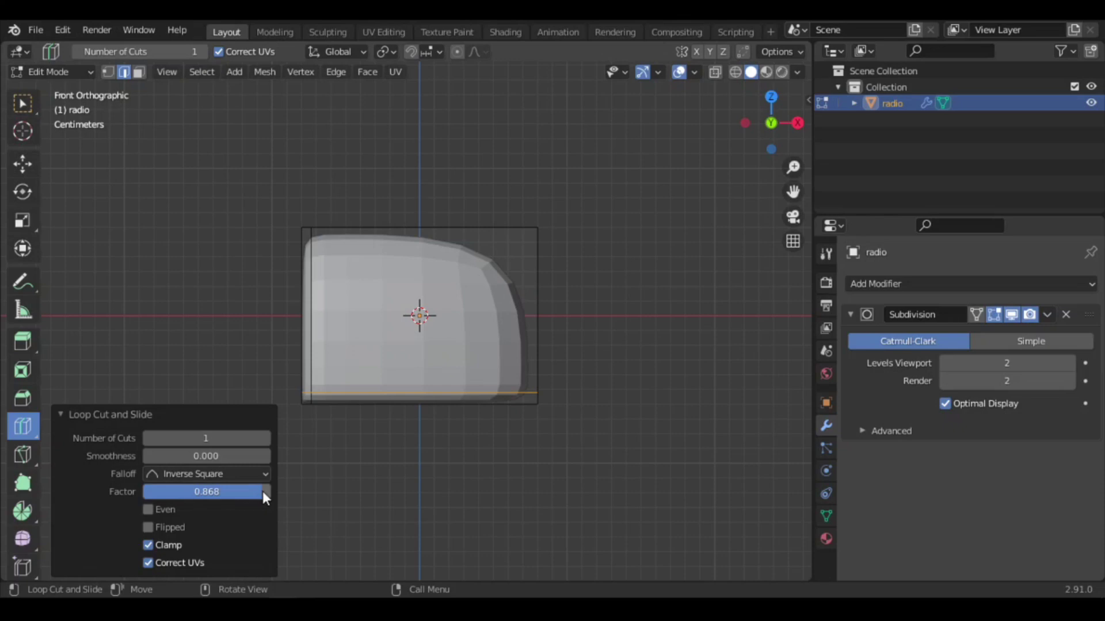
{"action": "left_click", "coordinate": [105, 414]}
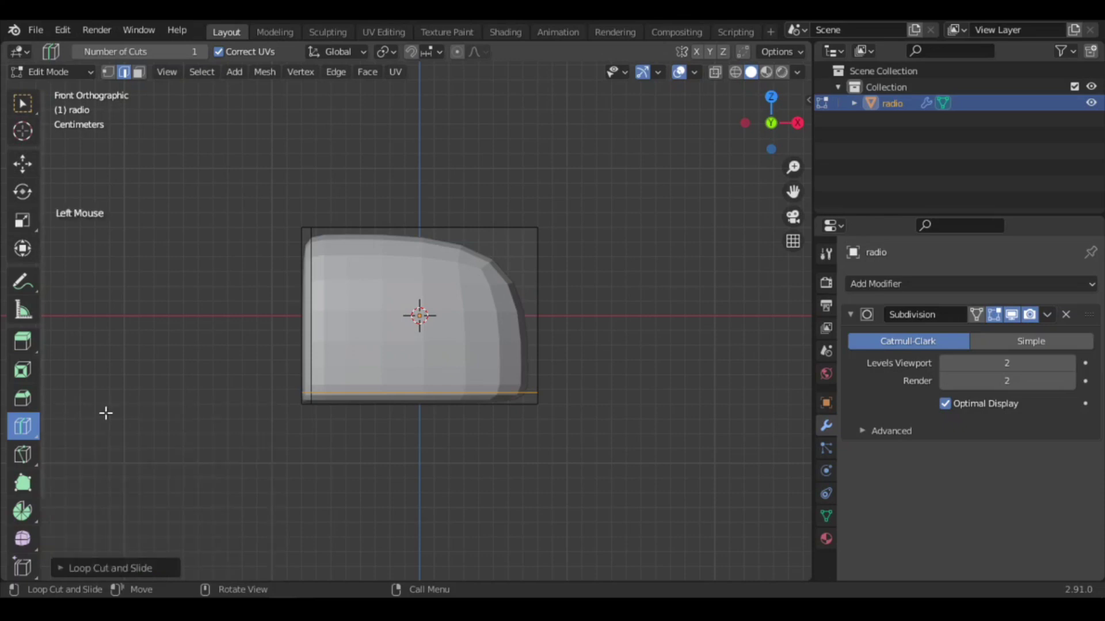
Step: Return to the selection tool in vertex mode and pick individual corner vertices along the box's upper front edge
{"action": "left_click", "coordinate": [22, 105]}
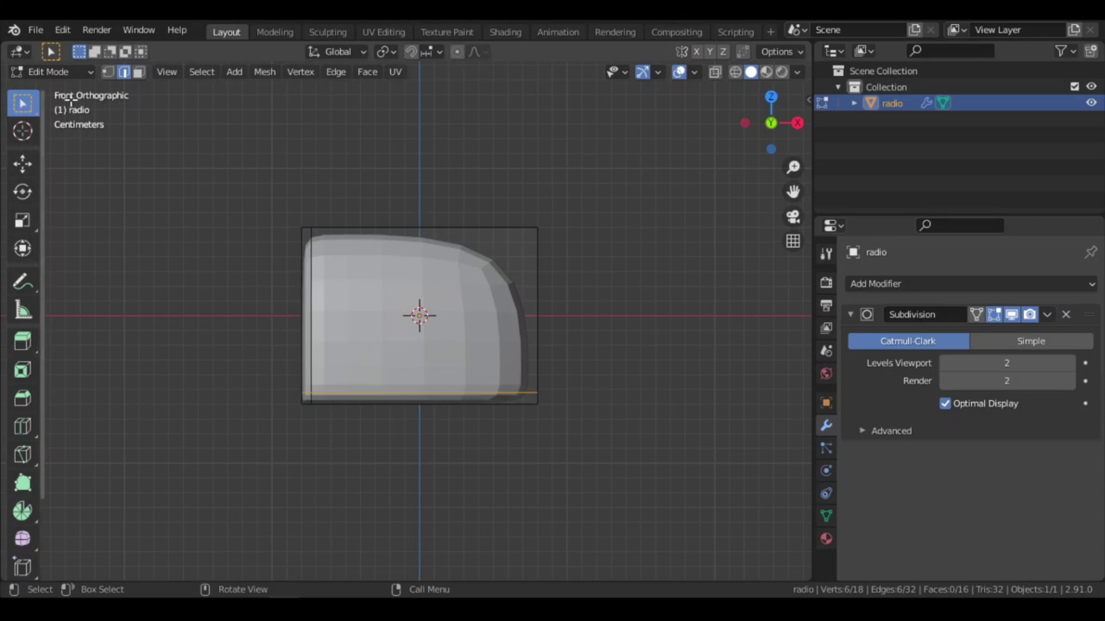
{"action": "left_click", "coordinate": [108, 72]}
{"action": "middle_click_drag", "start_coordinate": [219, 258], "coordinate": [284, 304]}
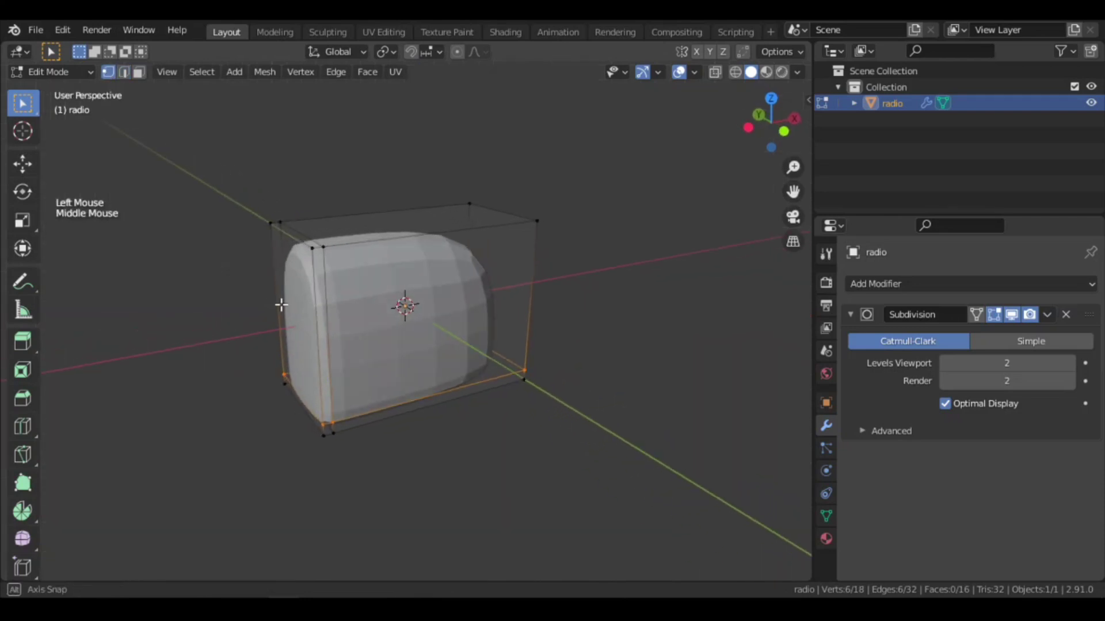
{"action": "left_click", "coordinate": [325, 251]}
{"action": "left_click", "coordinate": [325, 250]}
{"action": "left_click", "coordinate": [531, 230]}
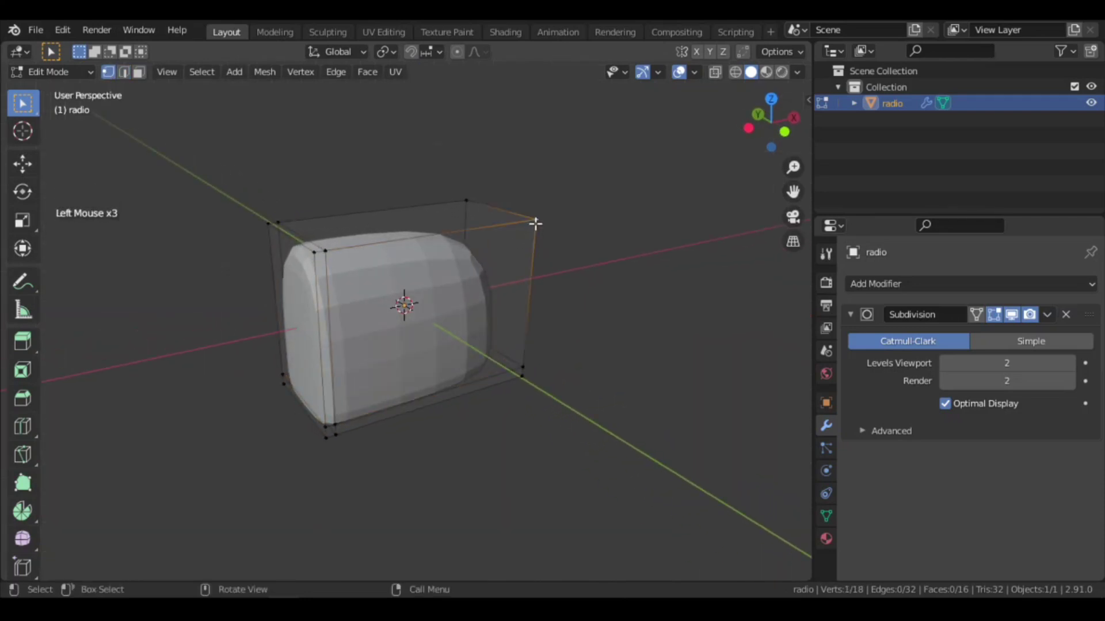
Step: Switch to edge selection and pick single edges of the box, ending with the long upper front edge
{"action": "left_click", "coordinate": [123, 72]}
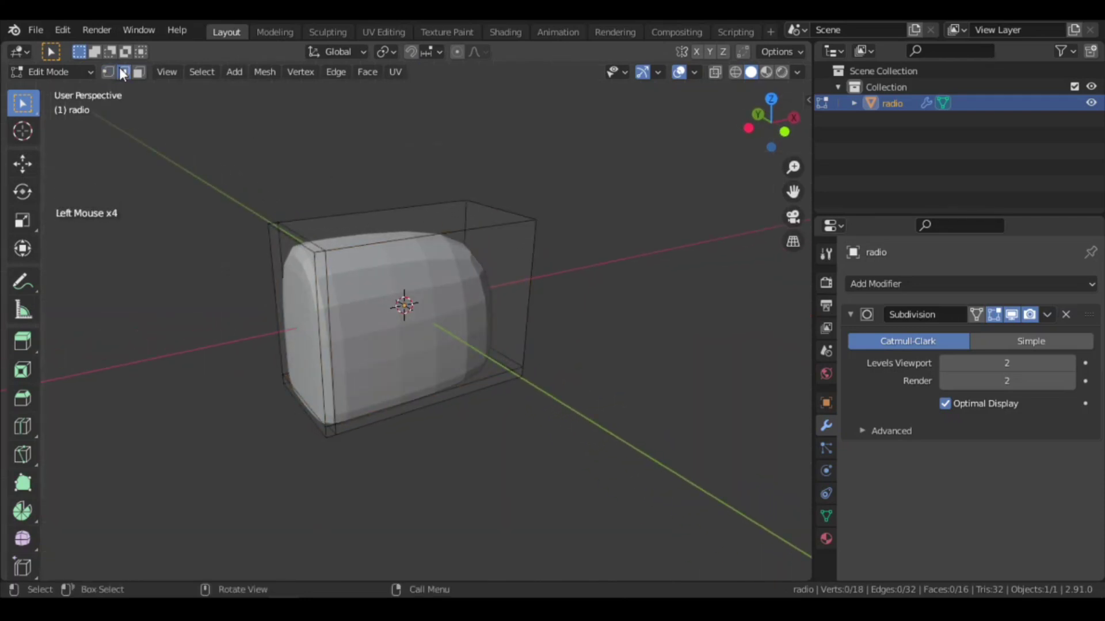
{"action": "left_click", "coordinate": [317, 262]}
{"action": "left_click", "coordinate": [330, 263]}
{"action": "left_click", "coordinate": [341, 235]}
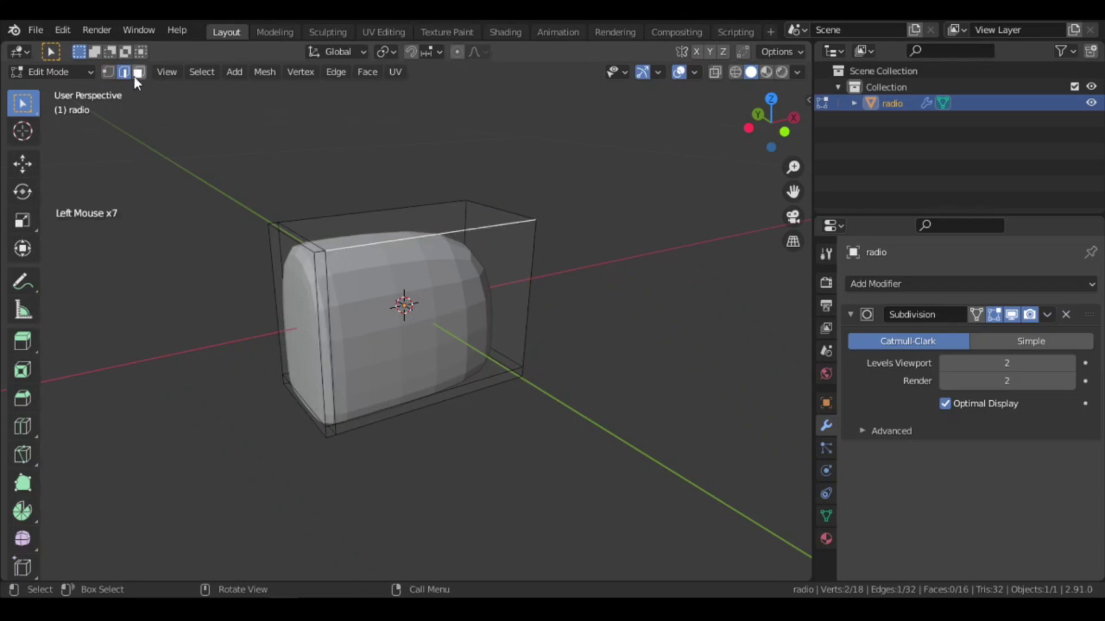
Step: Switch to face selection and select the box's top, front and left end faces one after another
{"action": "left_click", "coordinate": [139, 72]}
{"action": "left_click", "coordinate": [344, 232]}
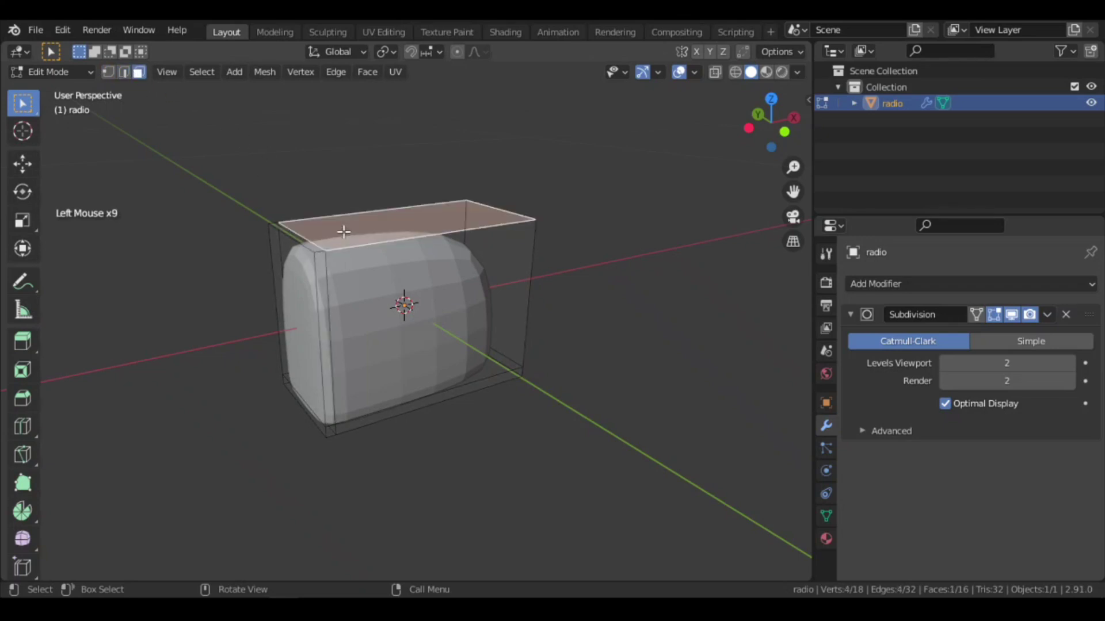
{"action": "left_click", "coordinate": [367, 286]}
{"action": "left_click", "coordinate": [297, 286]}
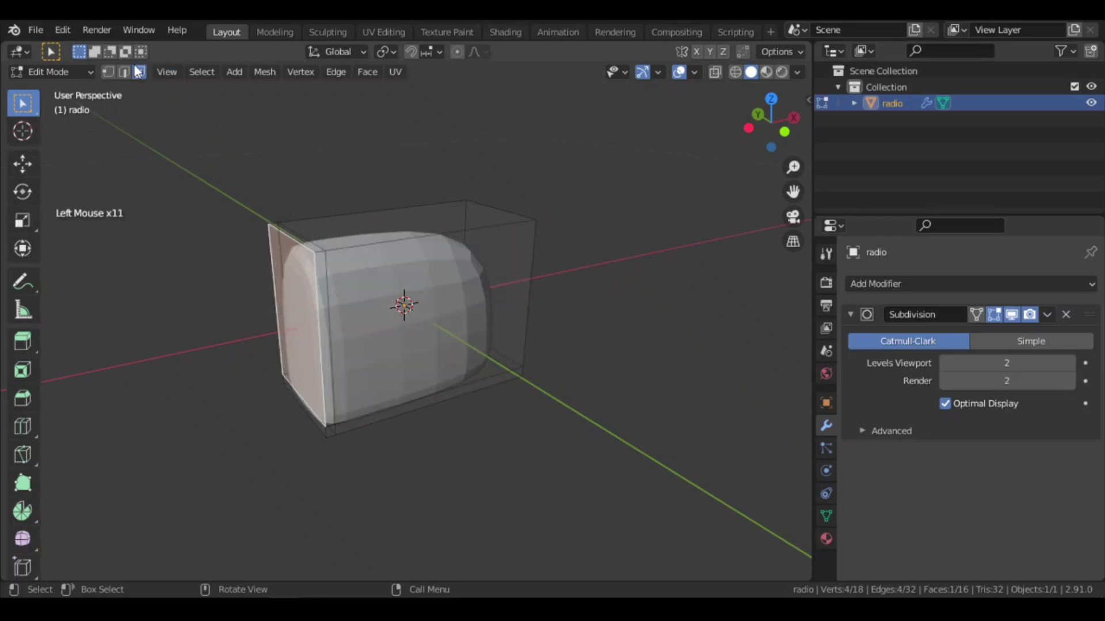
Step: In vertex mode, select all six vertices of the vertical loop near the box's left end one by one
{"action": "left_click", "coordinate": [111, 71]}
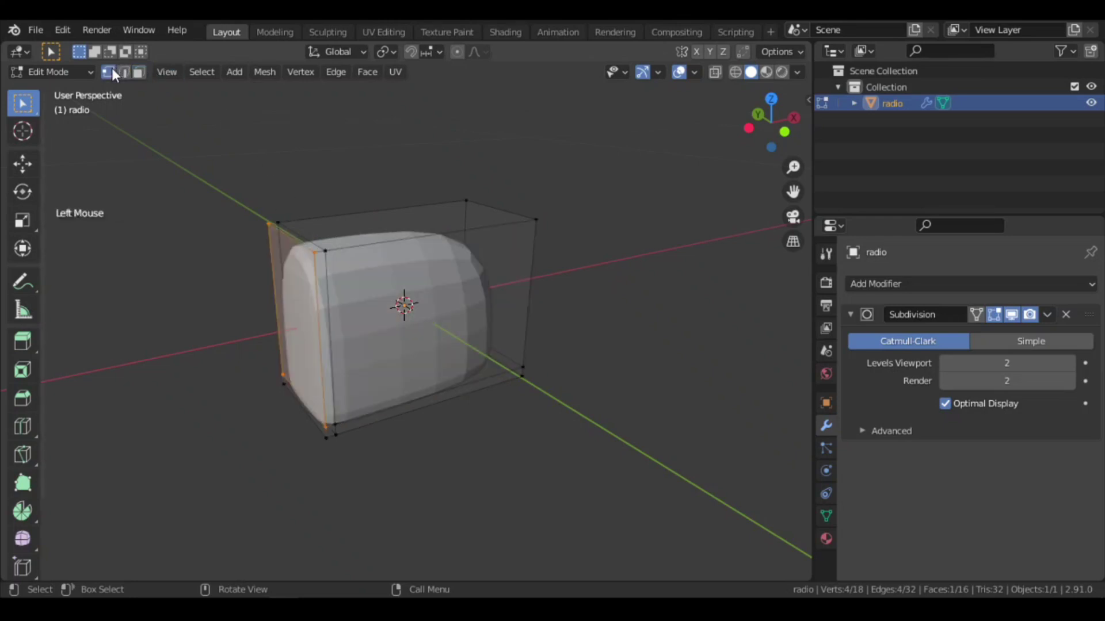
{"action": "left_click", "coordinate": [326, 252]}
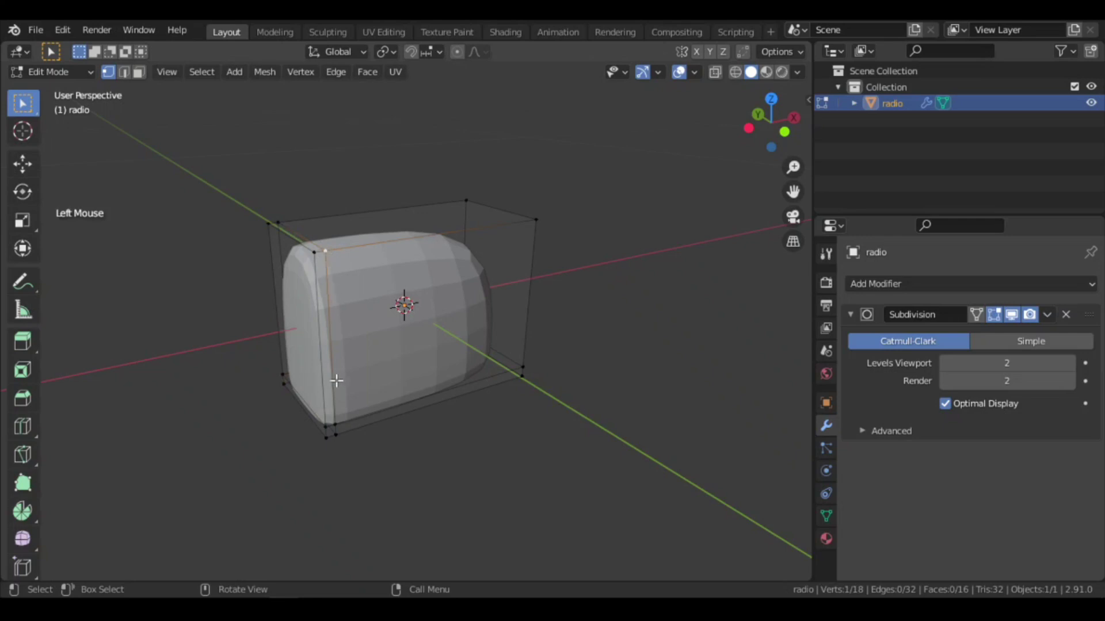
{"action": "left_click", "coordinate": [335, 436], "text": "shift"}
{"action": "middle_click_drag", "start_coordinate": [301, 370], "coordinate": [294, 310]}
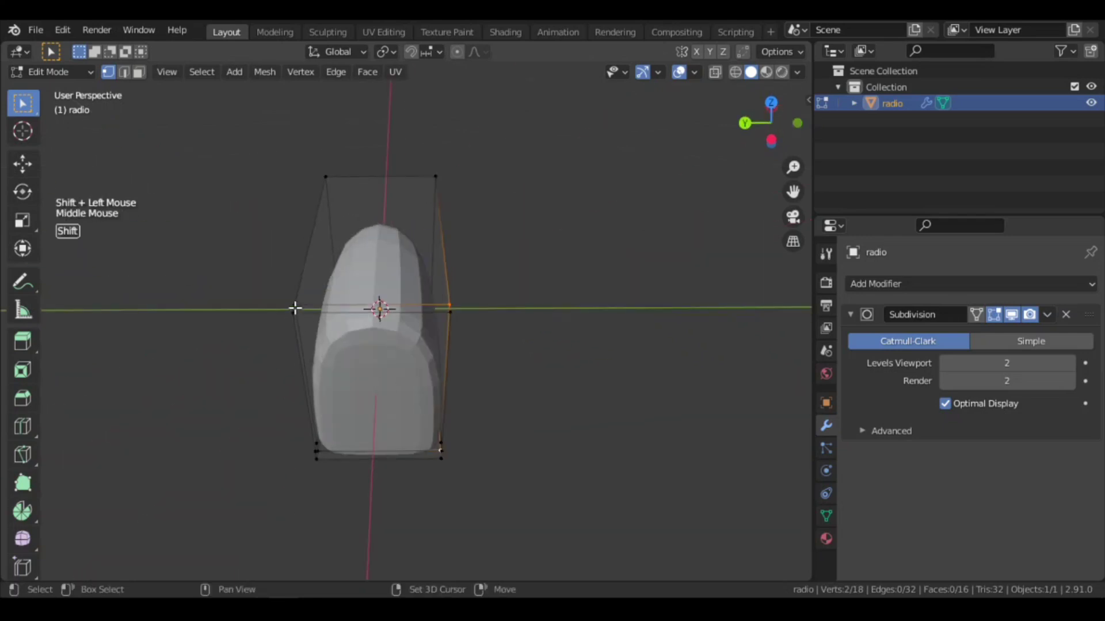
{"action": "left_click", "coordinate": [295, 308], "text": "shift"}
{"action": "scroll", "coordinate": [433, 464], "scroll_direction": "up", "scroll_amount": 2}
{"action": "middle_click_drag", "start_coordinate": [313, 377], "coordinate": [328, 424]}
{"action": "left_click", "coordinate": [436, 468], "text": "shift"}
{"action": "left_click", "coordinate": [438, 483], "text": "shift"}
{"action": "left_click", "coordinate": [323, 425], "text": "shift"}
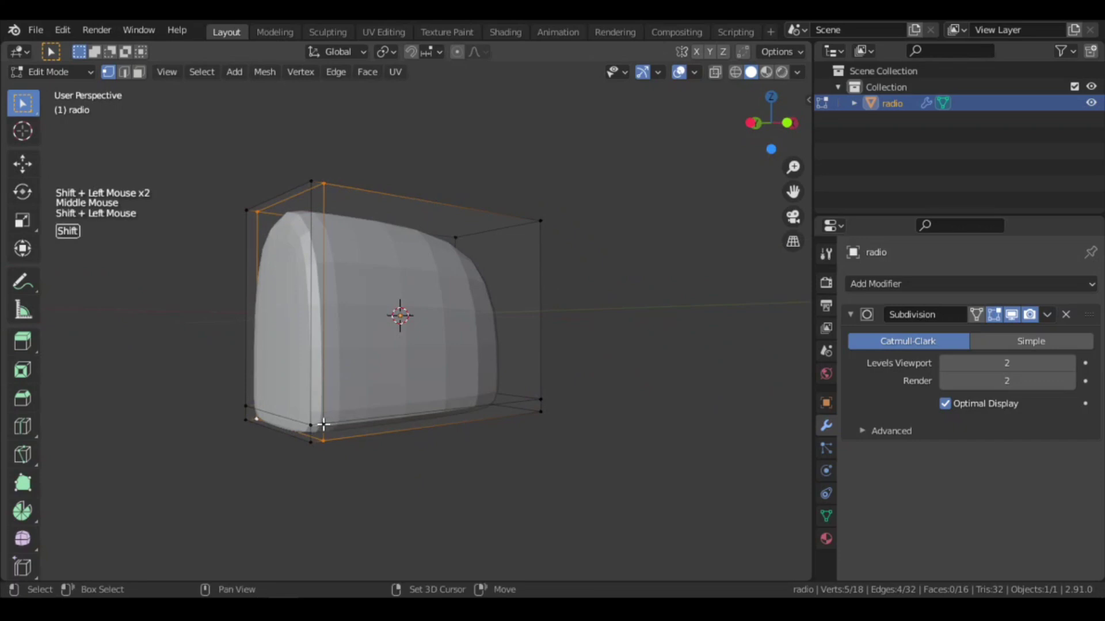
{"action": "middle_click_drag", "start_coordinate": [382, 342], "coordinate": [387, 375]}
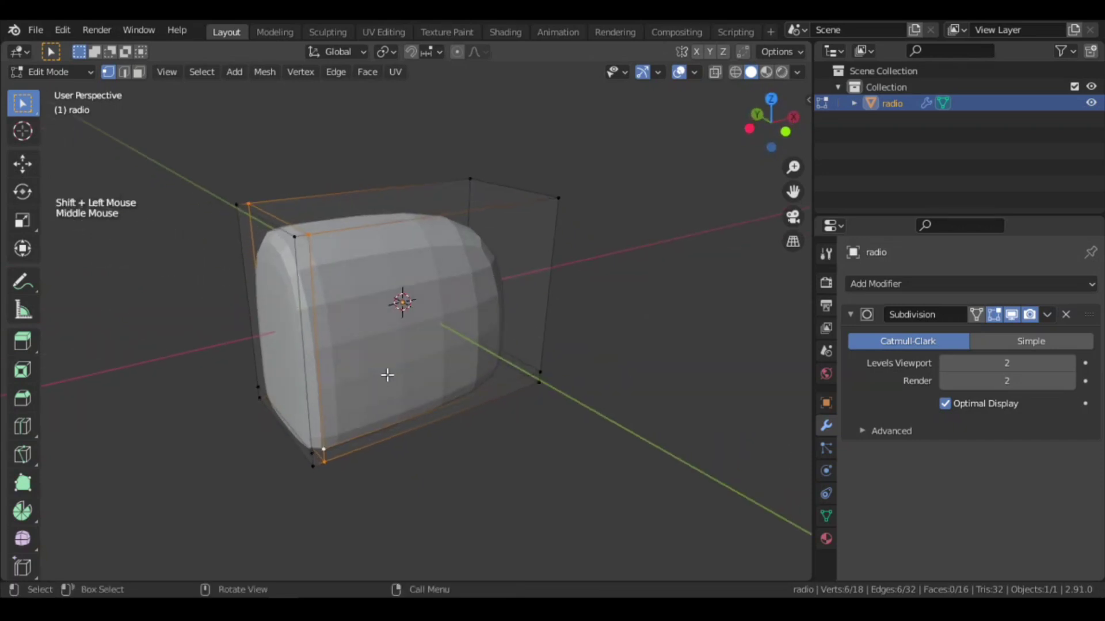
Step: Select only the two front vertices of the vertical loop's front edge, view them from the front and switch to edge selection
{"action": "left_click", "coordinate": [309, 238]}
{"action": "left_click", "coordinate": [323, 449], "text": "shift"}
{"action": "key", "text": "KP_1"}
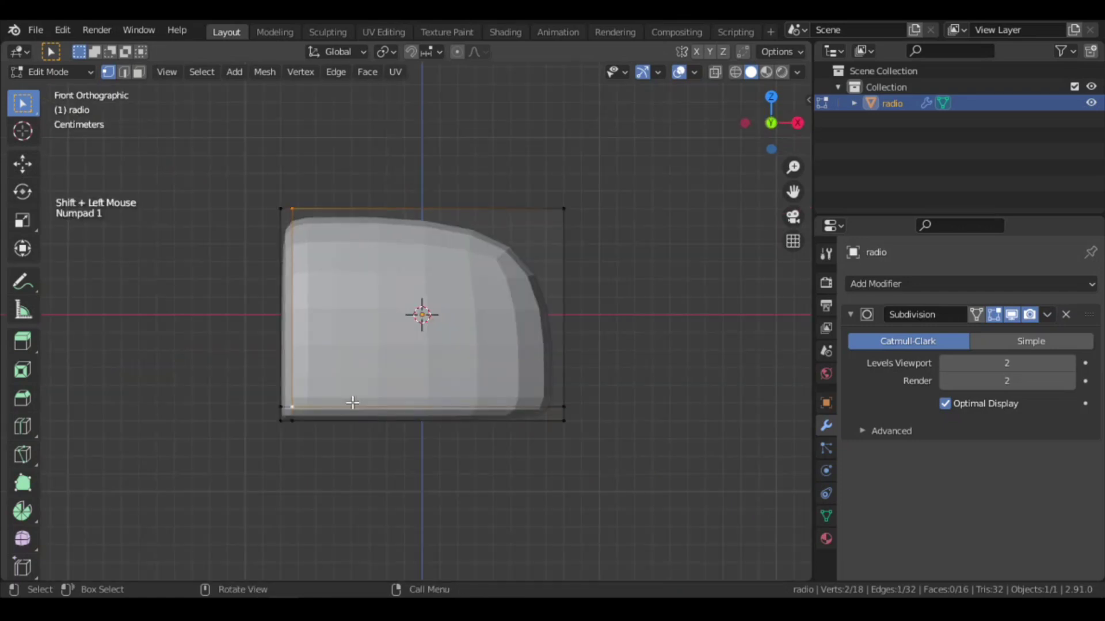
{"action": "left_click", "coordinate": [137, 105]}
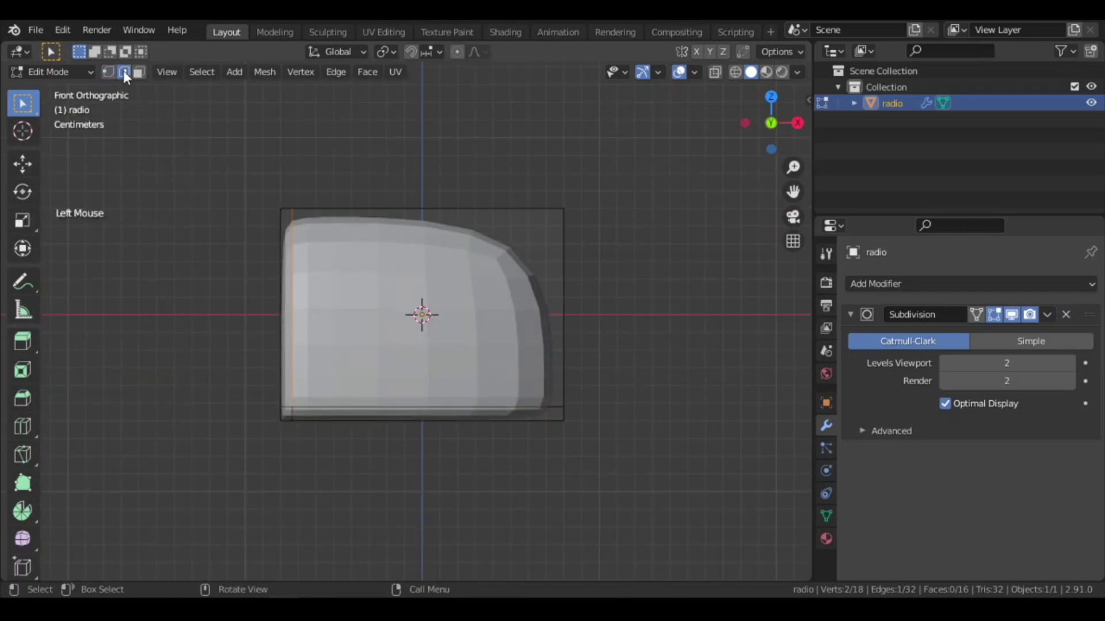
Step: Select the vertical front edge near the box's left end and extend the selection to its whole edge loop
{"action": "key", "text": "2"}
{"action": "double_click", "coordinate": [290, 265]}
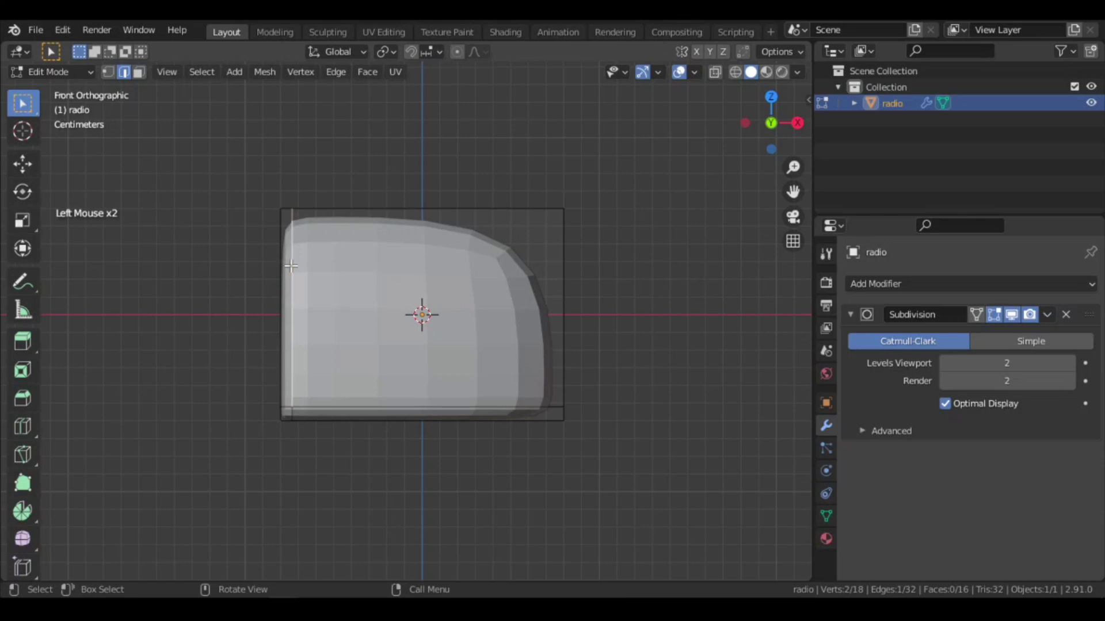
{"action": "middle_click_drag", "start_coordinate": [290, 265], "coordinate": [409, 346]}
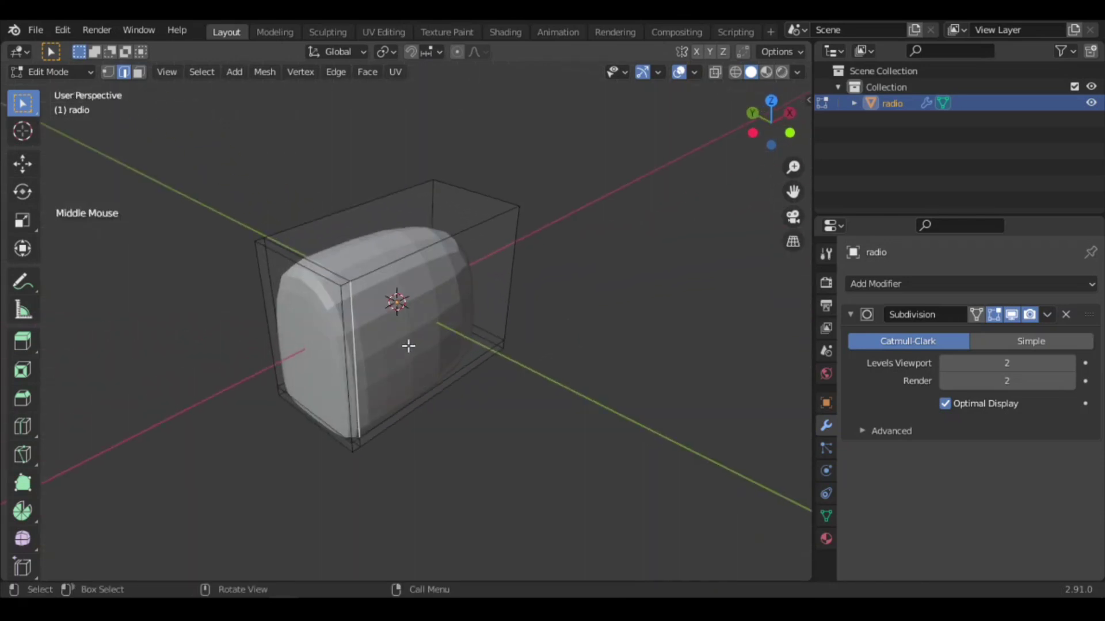
{"action": "left_click", "coordinate": [206, 73]}
{"action": "mouse_move", "coordinate": [250, 318]}
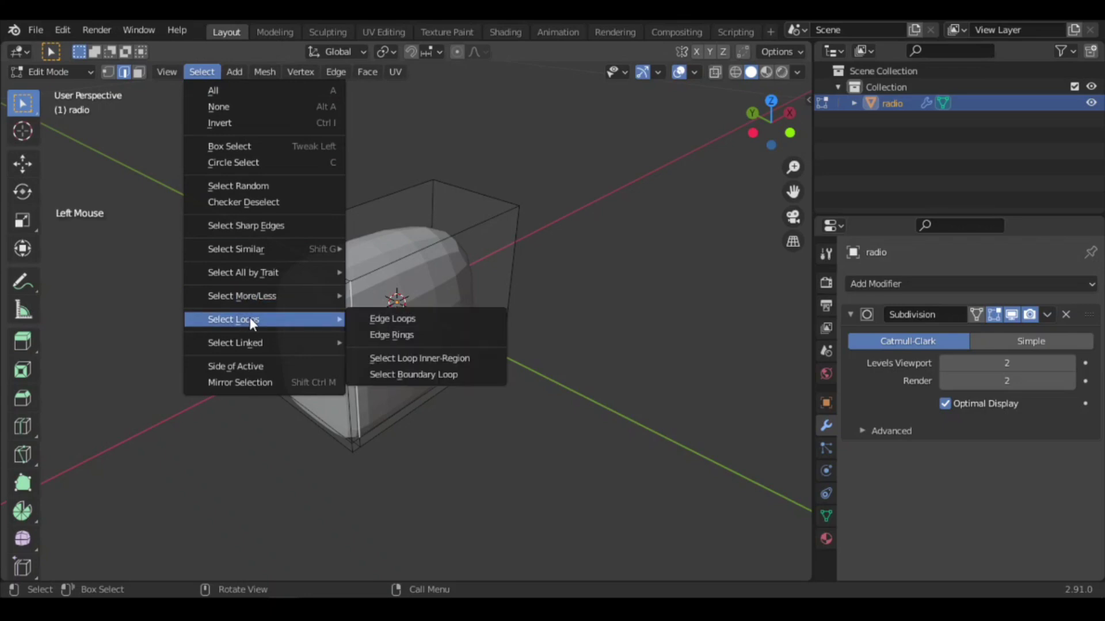
{"action": "left_click", "coordinate": [375, 320]}
{"action": "mouse_move", "coordinate": [375, 320]}
{"action": "middle_mouse_down"}
{"action": "mouse_move", "coordinate": [404, 190]}
{"action": "mouse_move", "coordinate": [385, 301]}
{"action": "mouse_move", "coordinate": [370, 315]}
{"action": "middle_mouse_up"}
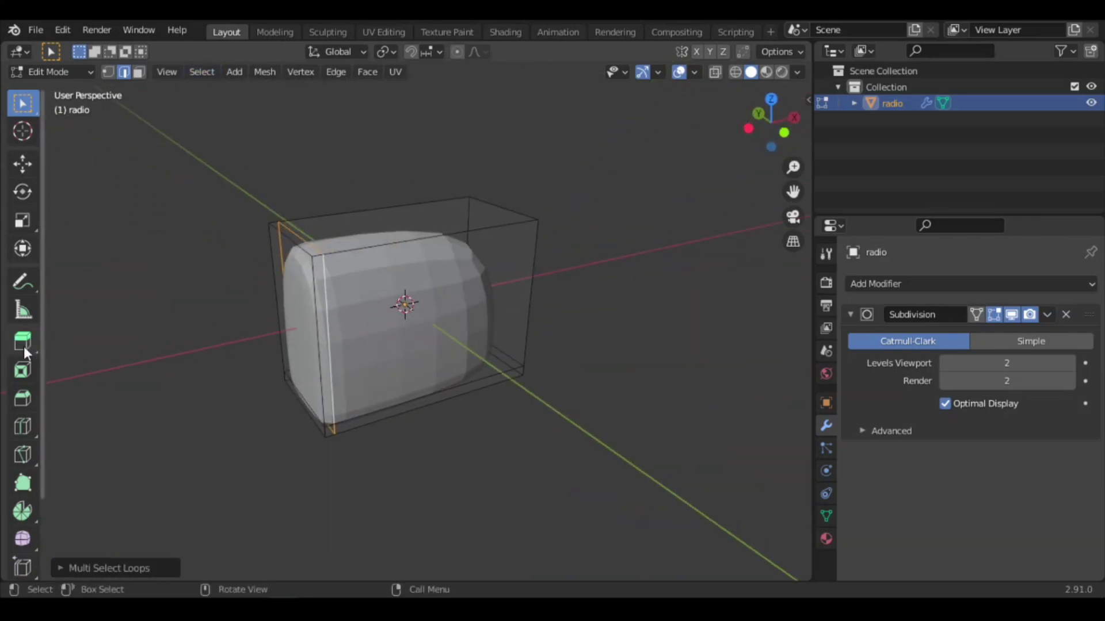
Step: Edge-slide the selected loop near the box's left end with a factor of about -0.151
{"action": "scroll", "coordinate": [22, 351], "scroll_direction": "down", "scroll_amount": 4}
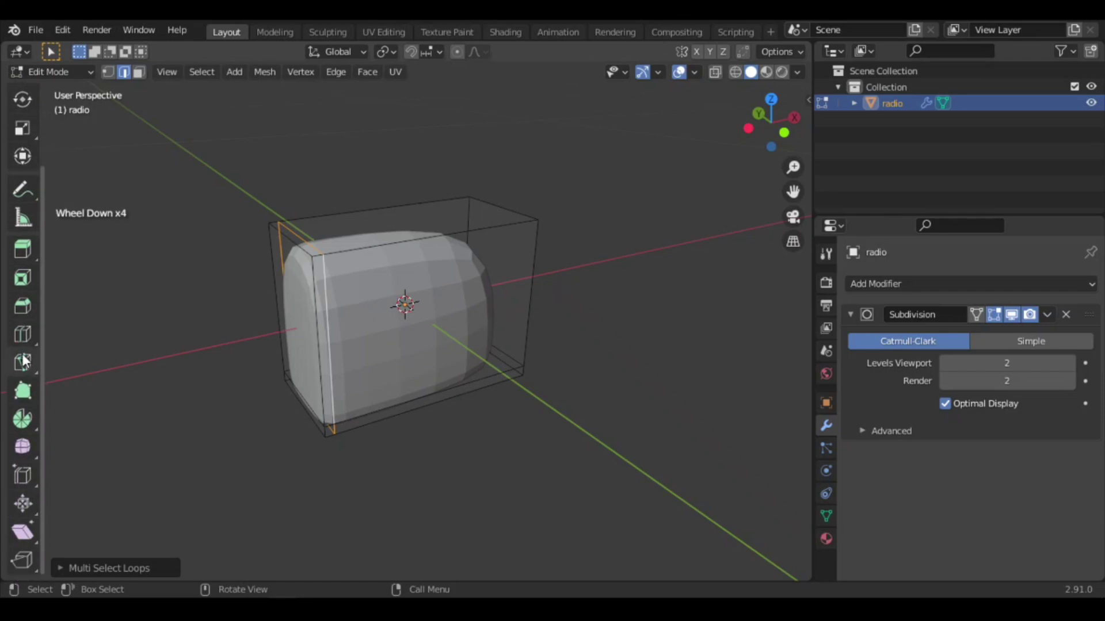
{"action": "left_click", "coordinate": [22, 475]}
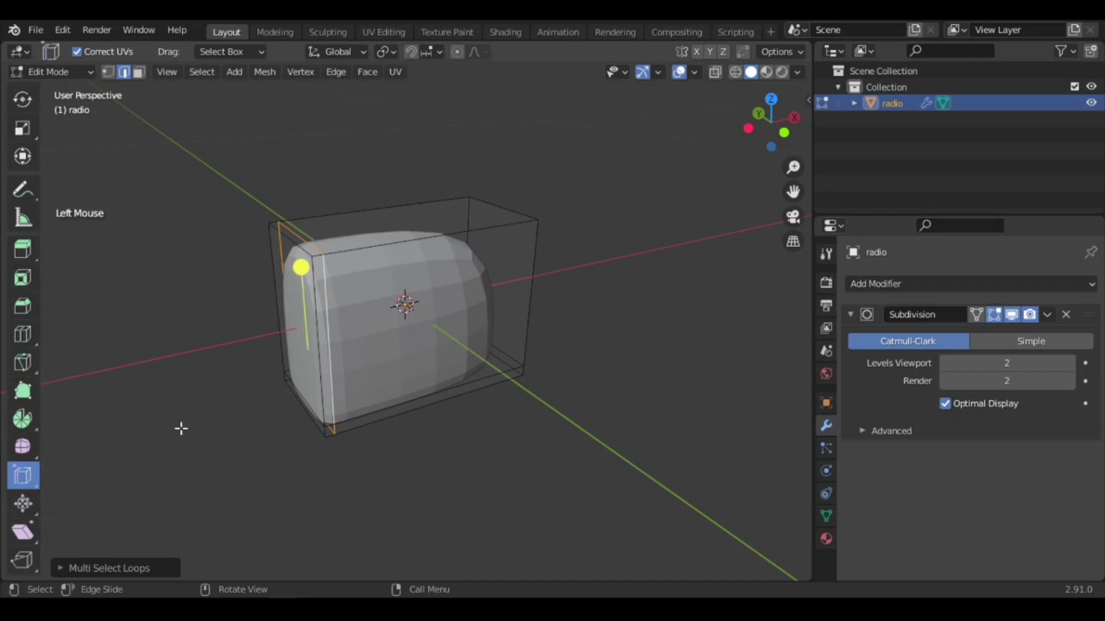
{"action": "mouse_move", "coordinate": [301, 272]}
{"action": "left_mouse_down"}
{"action": "mouse_move", "coordinate": [363, 266]}
{"action": "mouse_move", "coordinate": [297, 268]}
{"action": "left_mouse_up"}
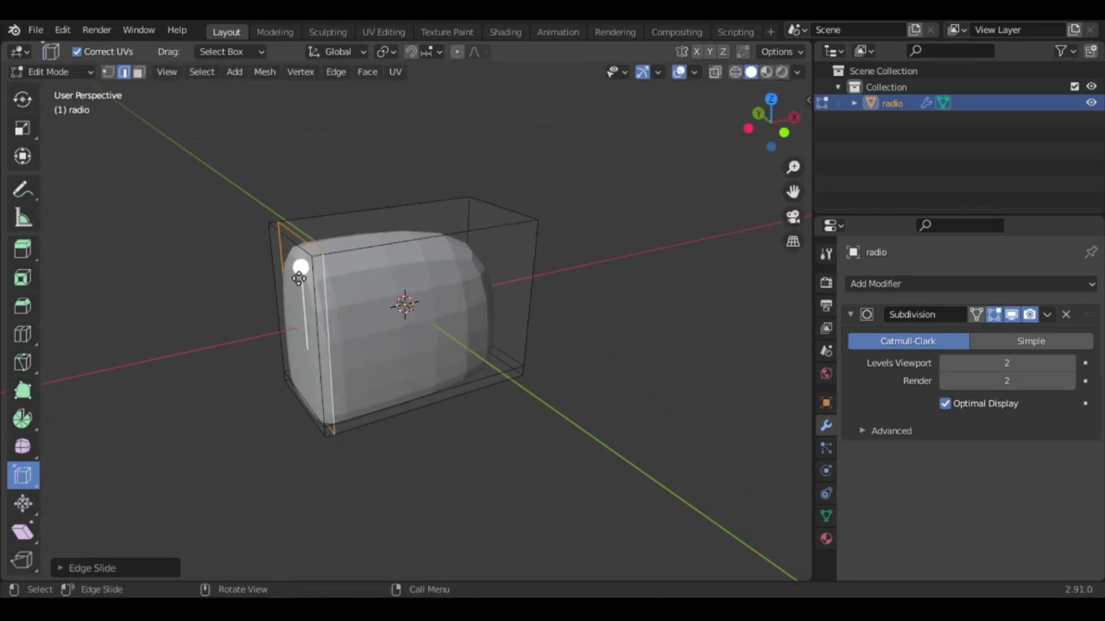
{"action": "left_click", "coordinate": [91, 568]}
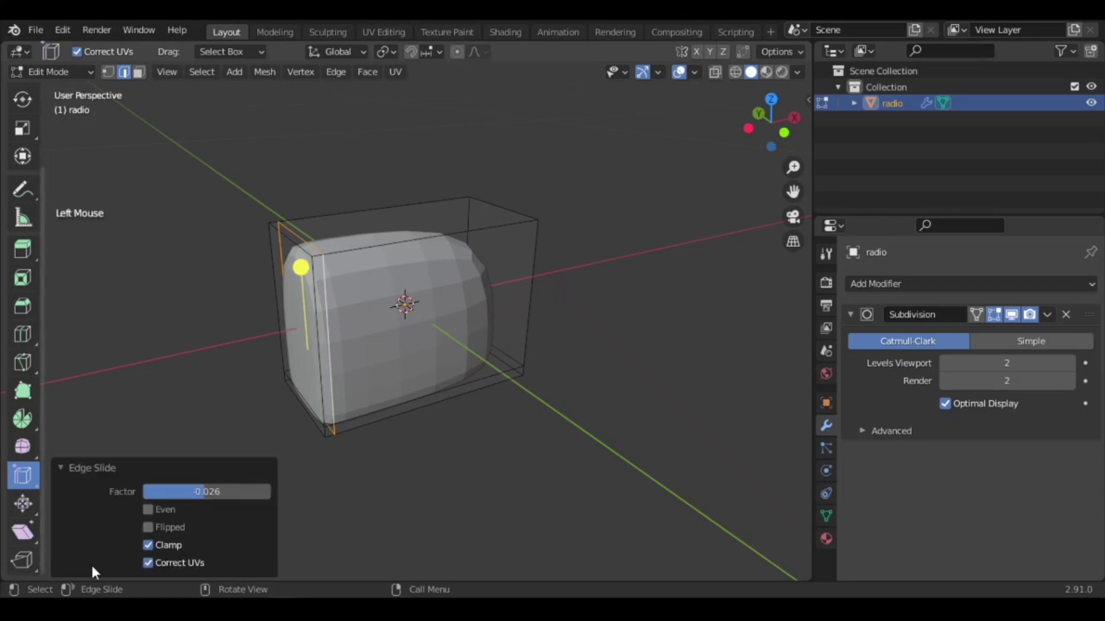
{"action": "left_click_drag", "start_coordinate": [247, 492], "coordinate": [197, 491]}
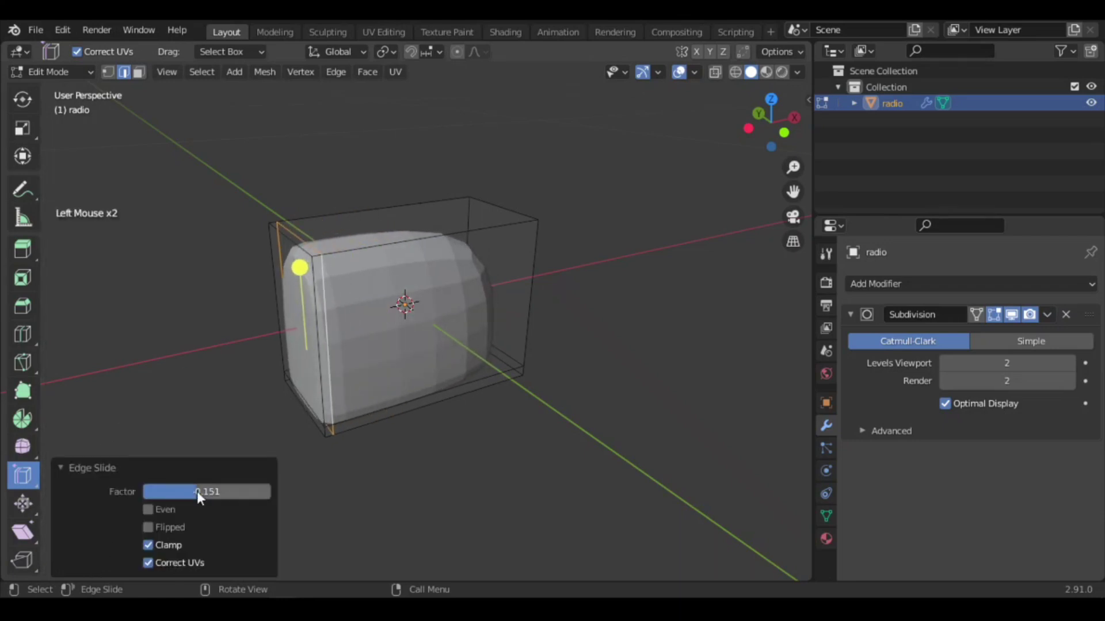
{"action": "left_click", "coordinate": [130, 473]}
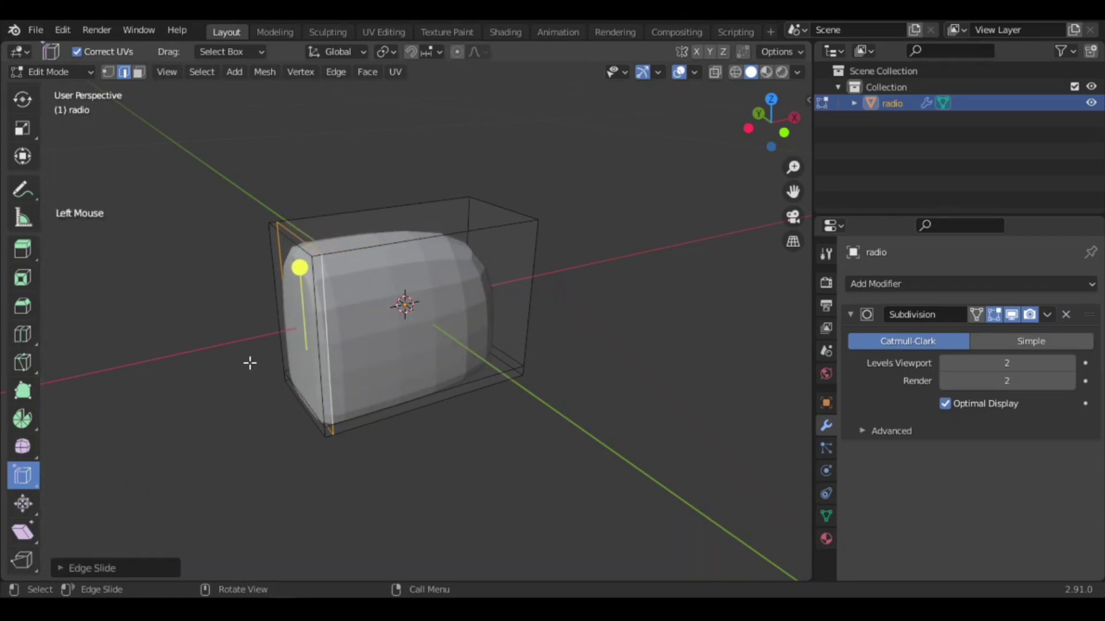
Step: Undo the edge slides and loop cuts back to the plain box and return to the Select Box tool
{"action": "key", "text": "ctrl+z"}
{"action": "key", "text": "ctrl+z"}
{"action": "key", "text": "ctrl+z"}
{"action": "key", "text": "ctrl+z"}
{"action": "key", "text": "ctrl+z"}
{"action": "key", "text": "ctrl+z"}
{"action": "key", "text": "ctrl+z"}
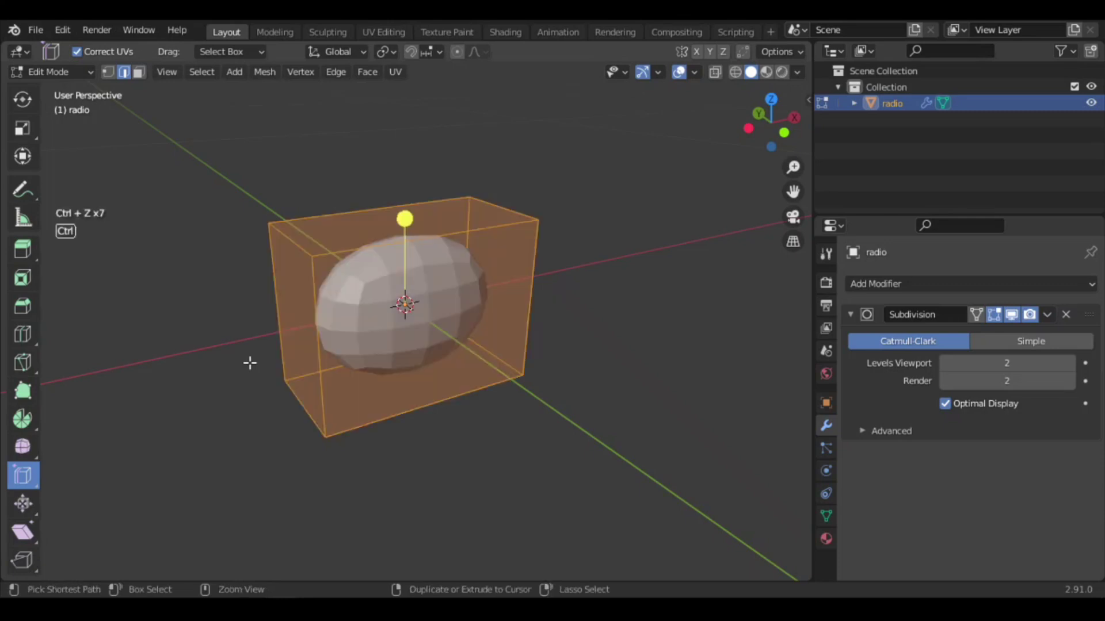
{"action": "scroll", "coordinate": [26, 106], "scroll_direction": "up", "scroll_amount": 5}
{"action": "left_click", "coordinate": [20, 105]}
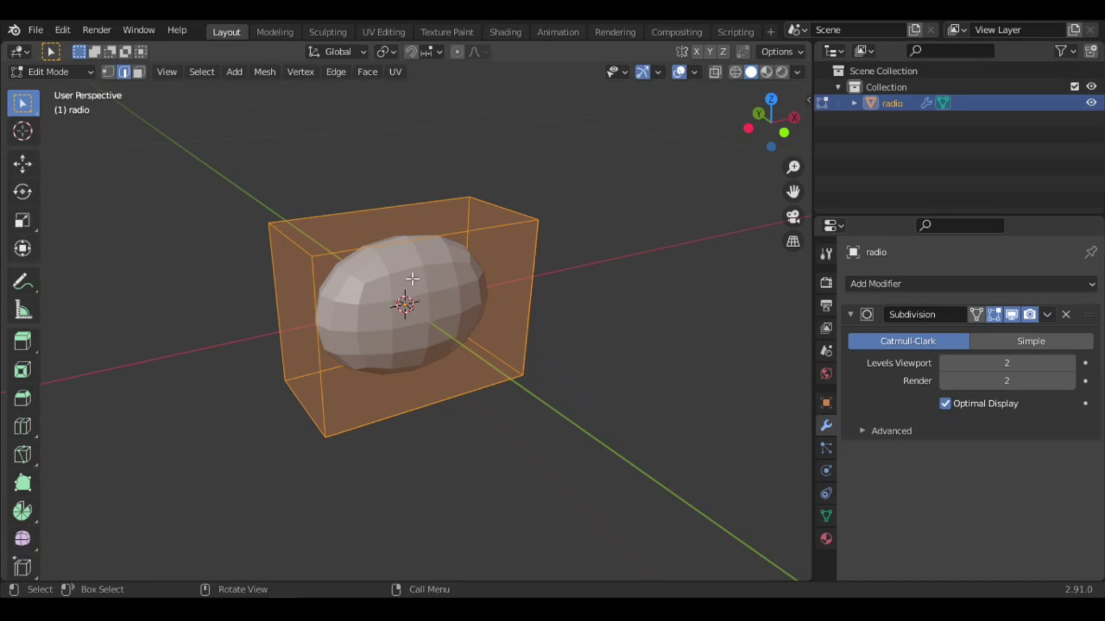
Step: In front view, add one vertical loop cut slid close to the box's right end, with a factor of about -0.903
{"action": "key", "text": "KP_1"}
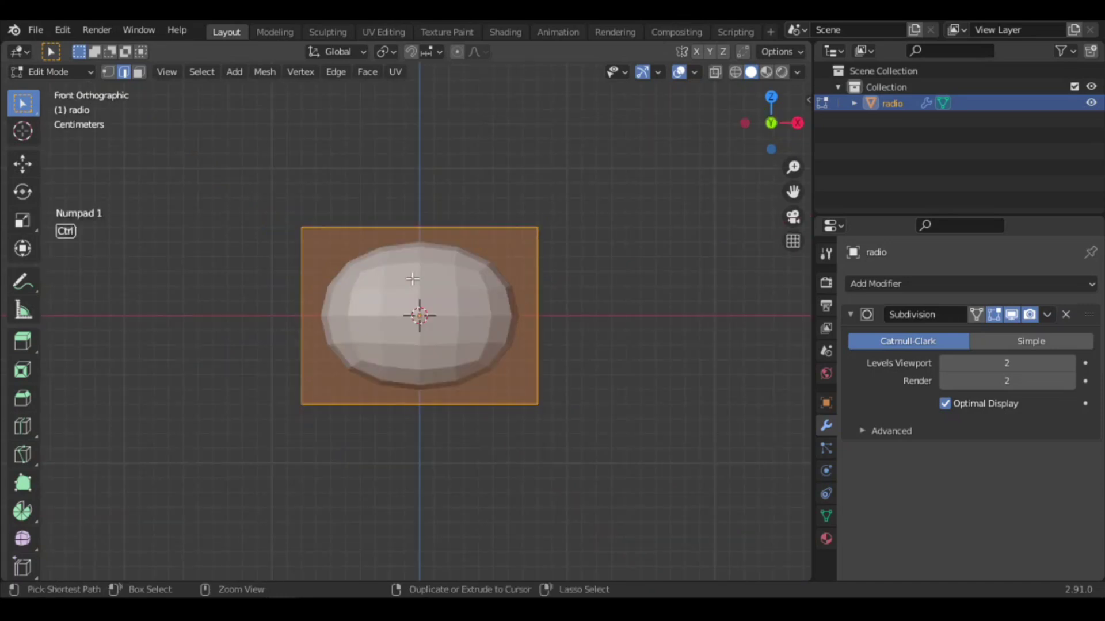
{"action": "key", "text": "ctrl+r"}
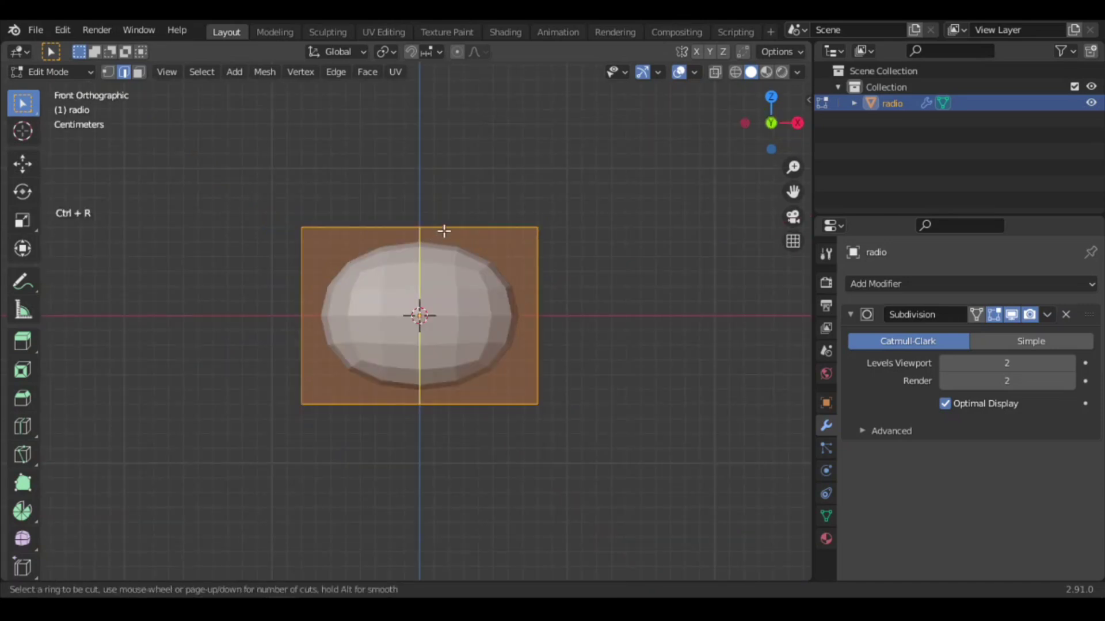
{"action": "left_click", "coordinate": [492, 236]}
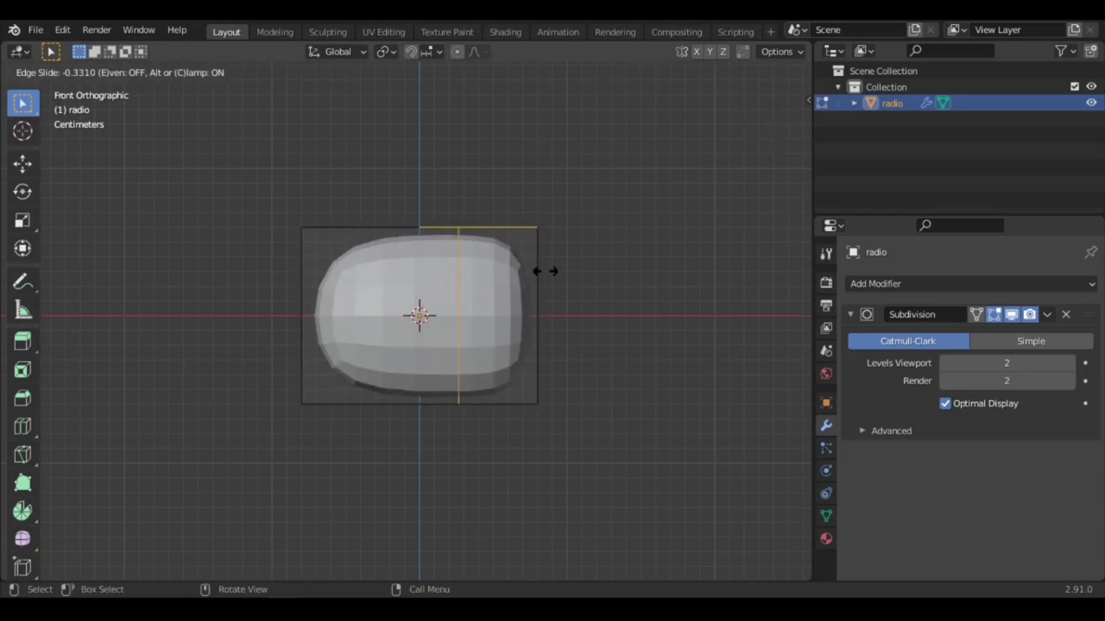
{"action": "left_click", "coordinate": [596, 278]}
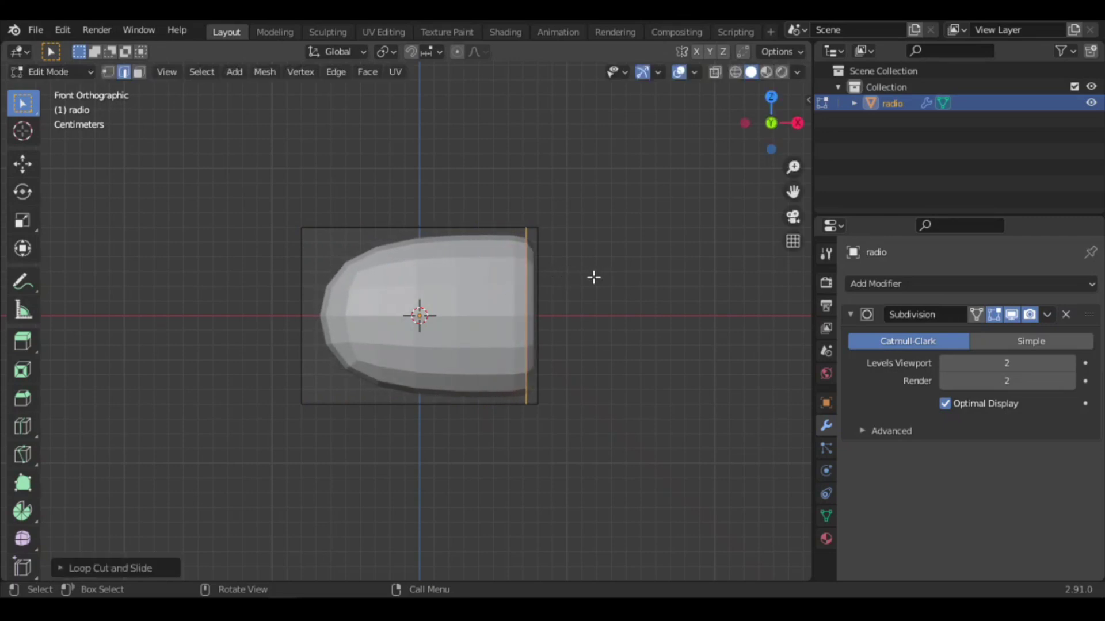
{"action": "scroll", "coordinate": [624, 262], "scroll_direction": "up", "scroll_amount": 3}
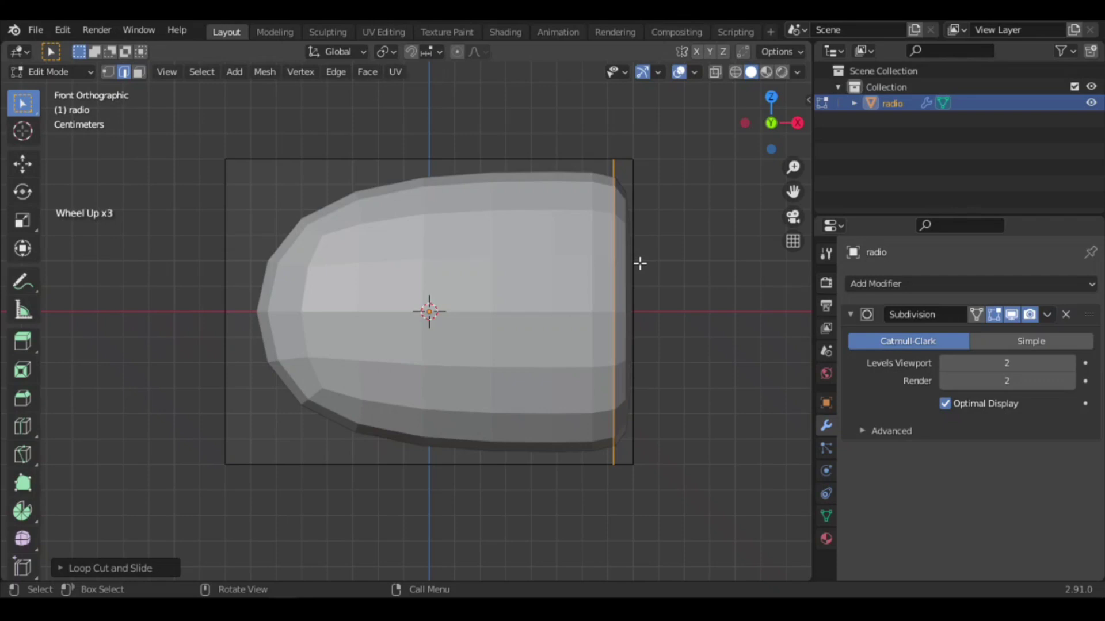
{"action": "left_click", "coordinate": [137, 567]}
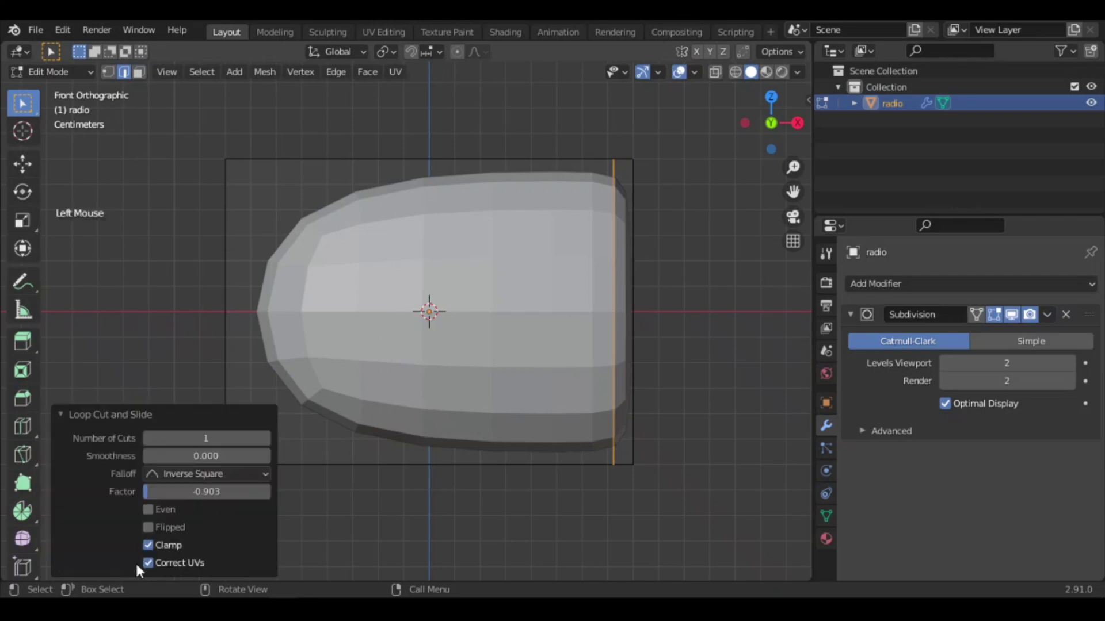
{"action": "left_click_drag", "start_coordinate": [186, 490], "coordinate": [147, 491]}
{"action": "left_click", "coordinate": [115, 413]}
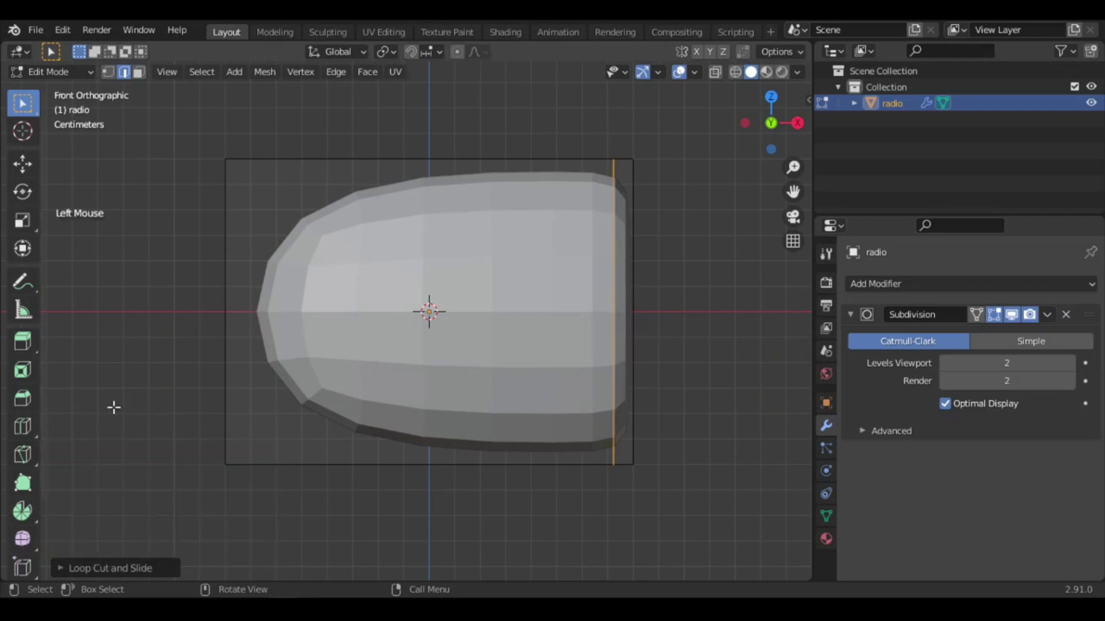
Step: Add a horizontal loop cut slid close to the box's bottom
{"action": "key", "text": "ctrl+r"}
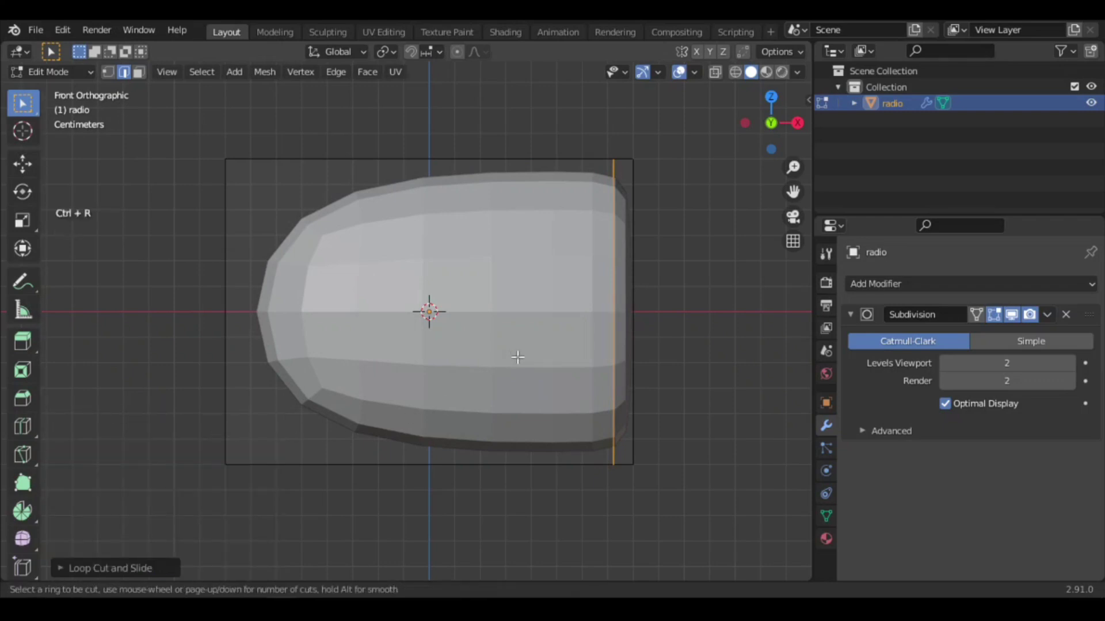
{"action": "left_click_drag", "start_coordinate": [612, 311], "coordinate": [582, 444]}
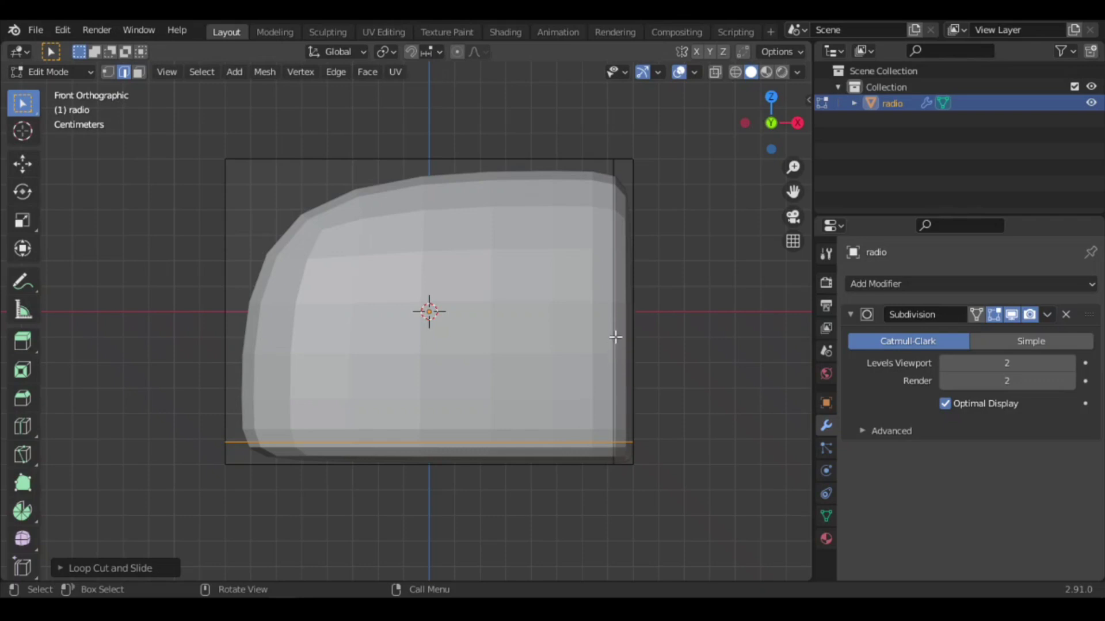
Step: Select whole edge loops in turn: the vertical one near the right end, the horizontal one near the bottom, and the vertical one again
{"action": "left_click", "coordinate": [613, 245], "text": "alt"}
{"action": "scroll", "coordinate": [615, 246], "scroll_direction": "down", "scroll_amount": 2}
{"action": "middle_click_drag", "start_coordinate": [615, 246], "coordinate": [581, 291]}
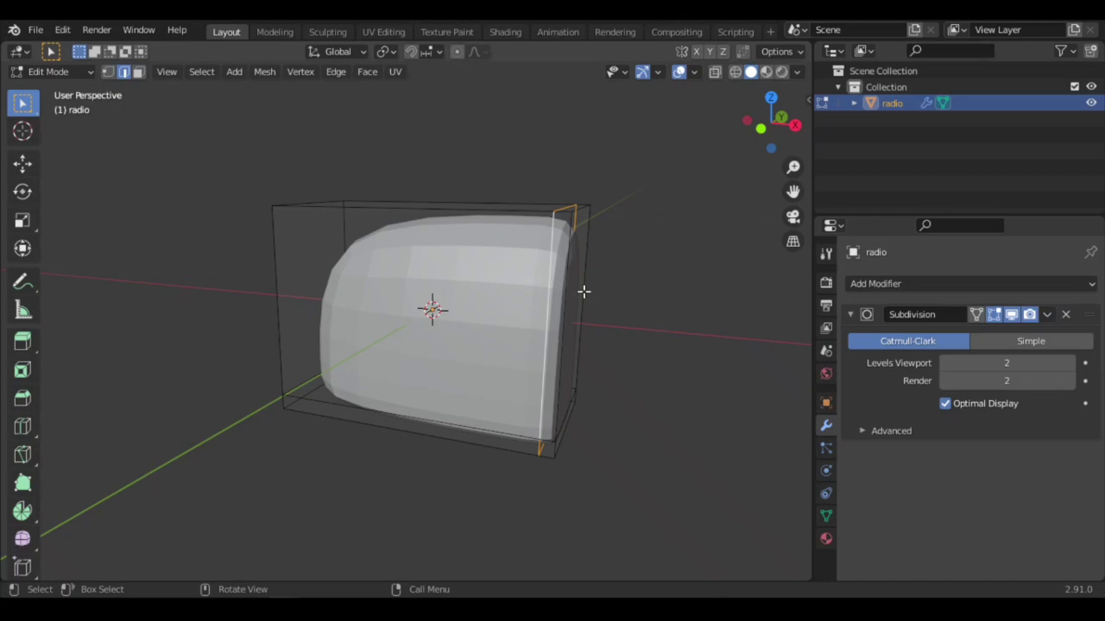
{"action": "scroll", "coordinate": [509, 386], "scroll_direction": "up", "scroll_amount": 1}
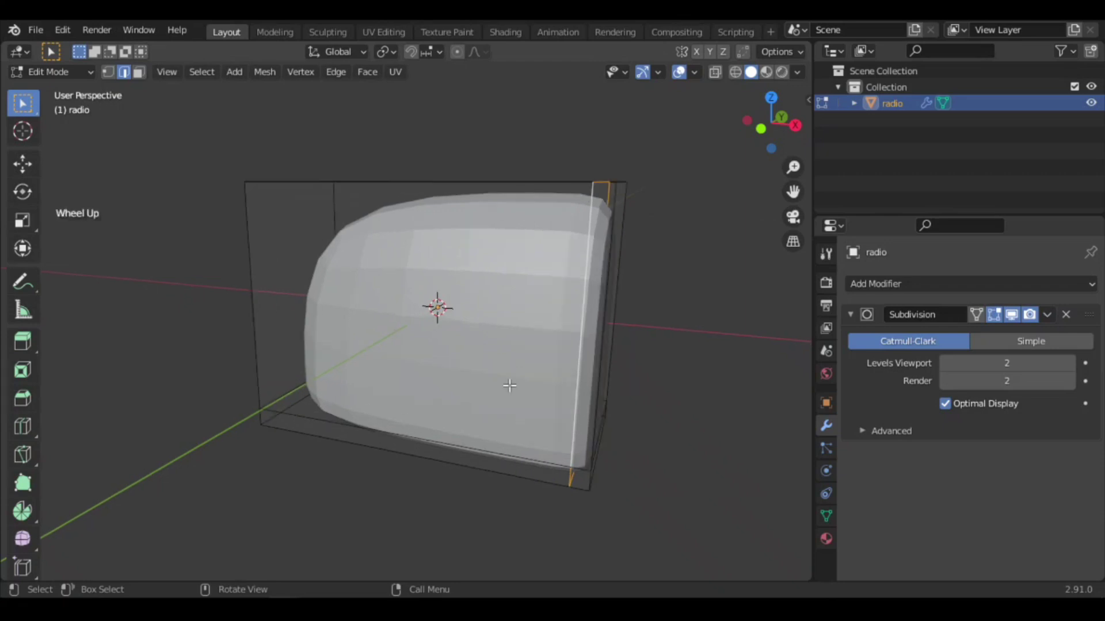
{"action": "middle_click_drag", "start_coordinate": [509, 386], "coordinate": [489, 406]}
{"action": "triple_click", "coordinate": [467, 437]}
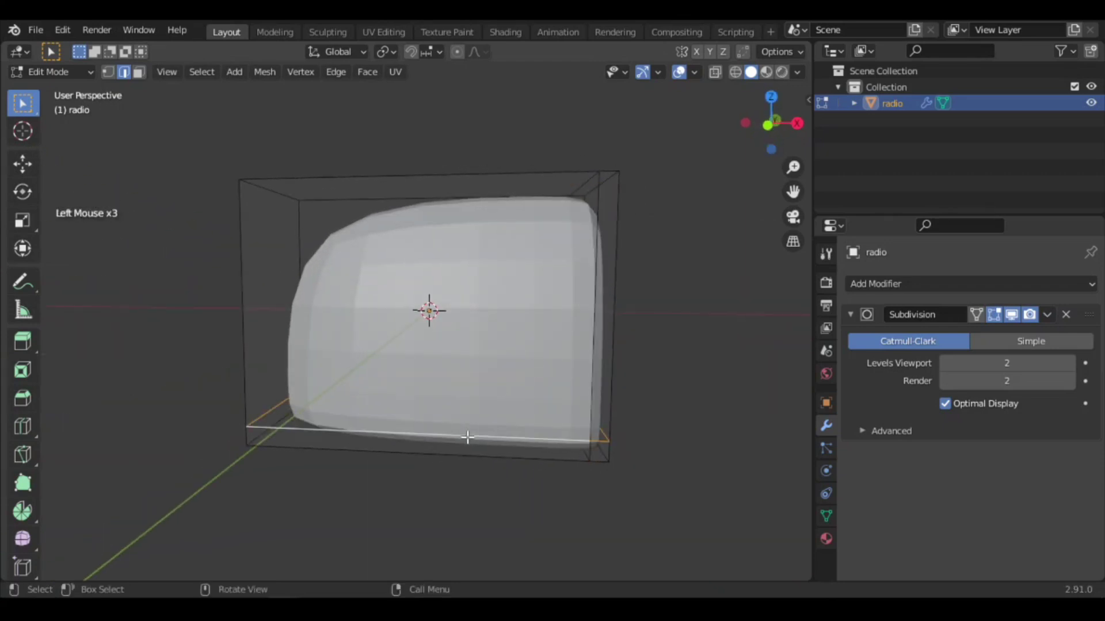
{"action": "triple_click", "coordinate": [599, 247]}
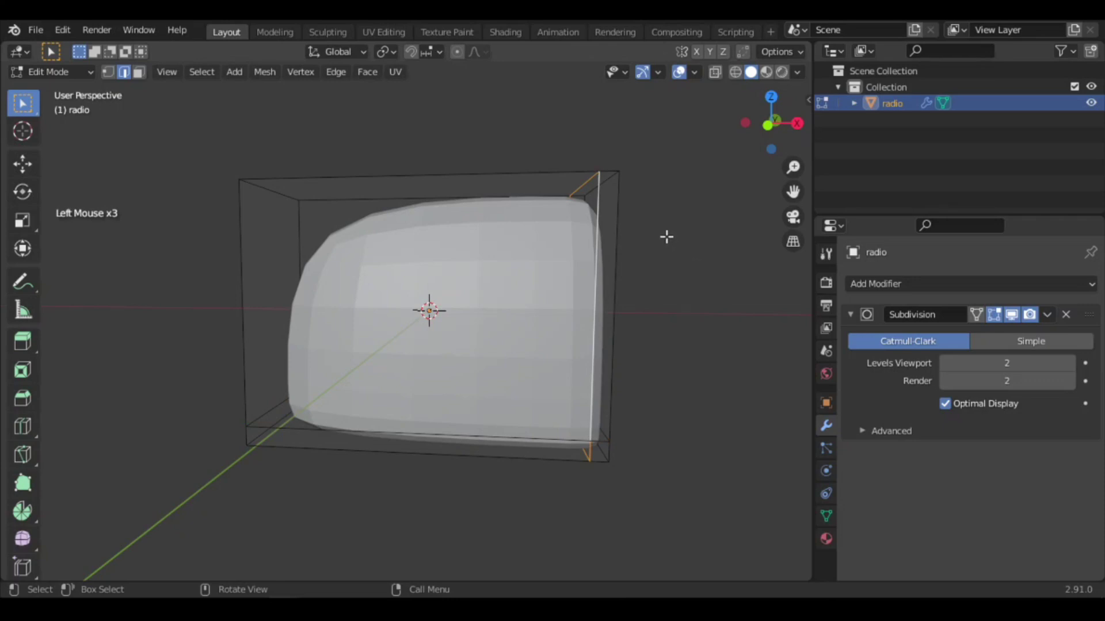
Step: Undo the loop selections and both loop cuts back to the plain box
{"action": "key", "text": "ctrl+z"}
{"action": "key", "text": "ctrl+z"}
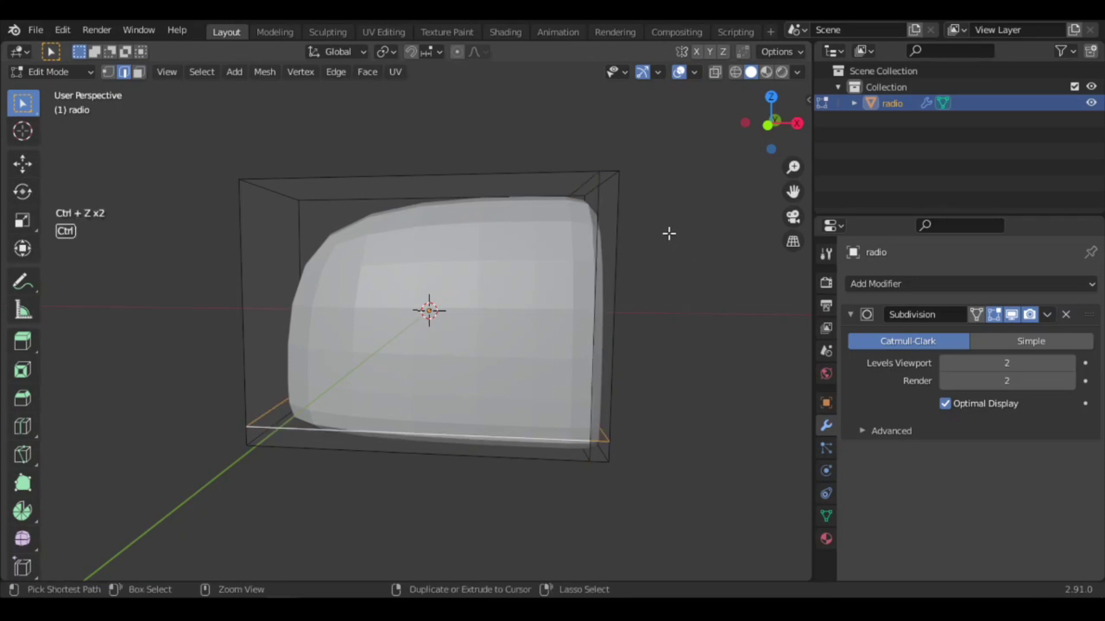
{"action": "key", "text": "ctrl+z"}
{"action": "key", "text": "ctrl+z"}
{"action": "key", "text": "ctrl+z"}
{"action": "key", "text": "ctrl+z"}
{"action": "key", "text": "ctrl+z"}
{"action": "key", "text": "ctrl+z"}
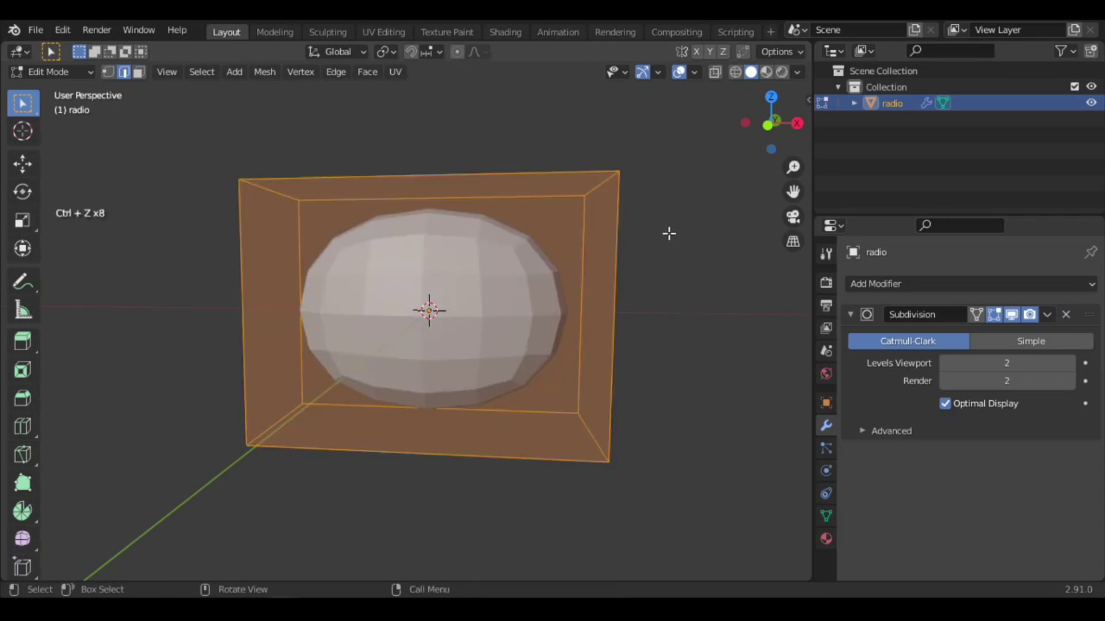
Step: In front view, add one vertical loop cut exactly at the middle of the box
{"action": "key", "text": "KP_1"}
{"action": "key", "text": "ctrl+r"}
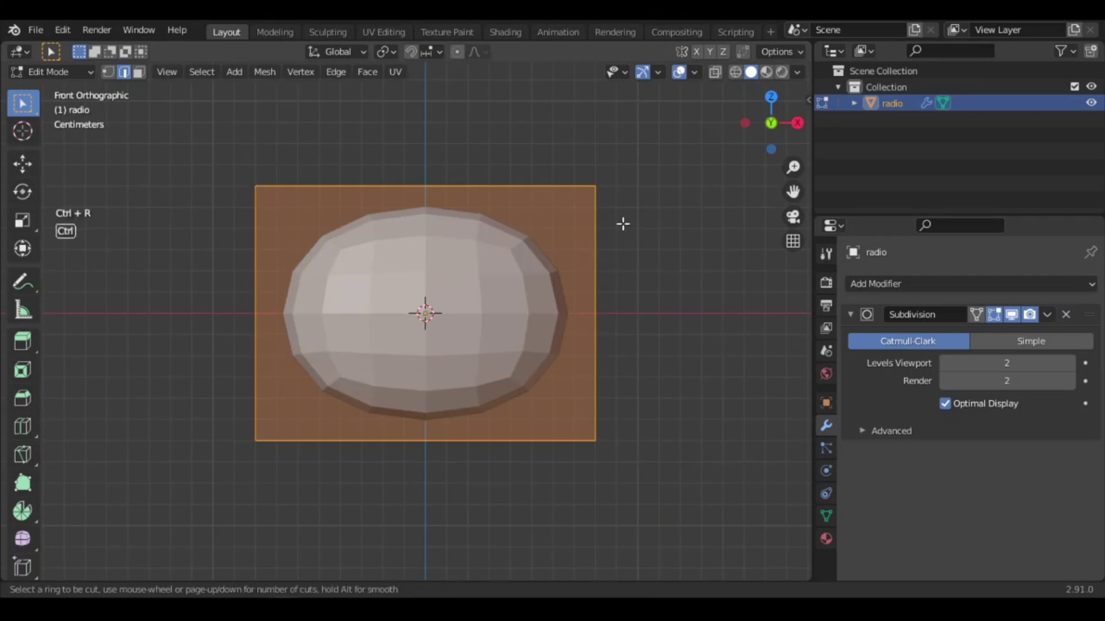
{"action": "left_click", "coordinate": [454, 189]}
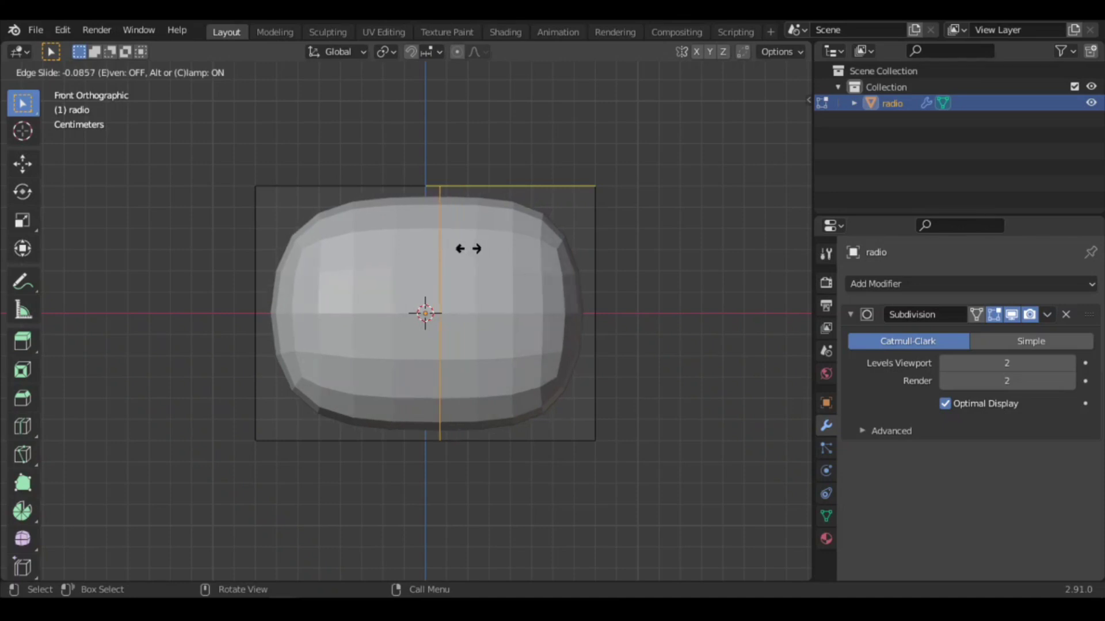
{"action": "right_click", "coordinate": [469, 249]}
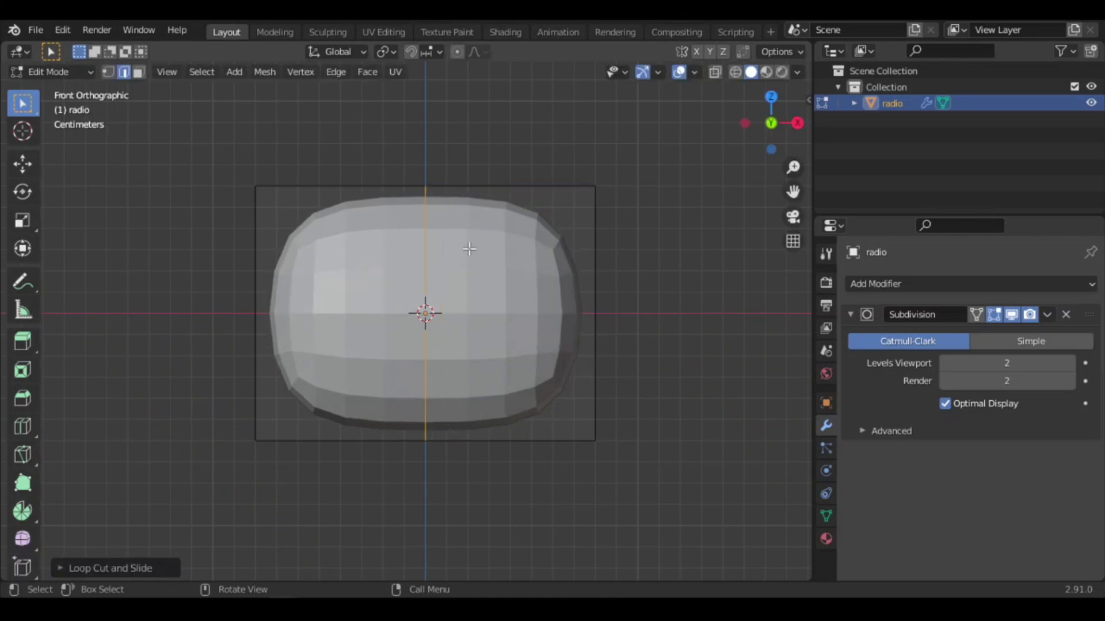
Step: Bevel the central loop with a width of about 0.919 m into two loops near the box's ends, and view the box from above
{"action": "left_click", "coordinate": [23, 399]}
{"action": "left_click_drag", "start_coordinate": [425, 226], "coordinate": [575, 160]}
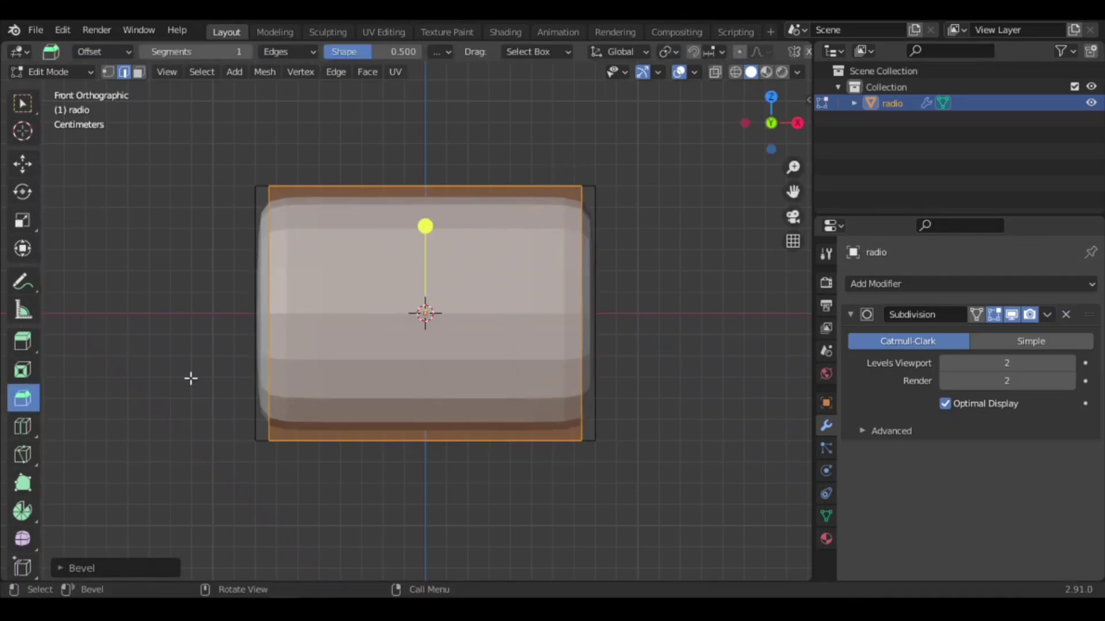
{"action": "left_click", "coordinate": [96, 566]}
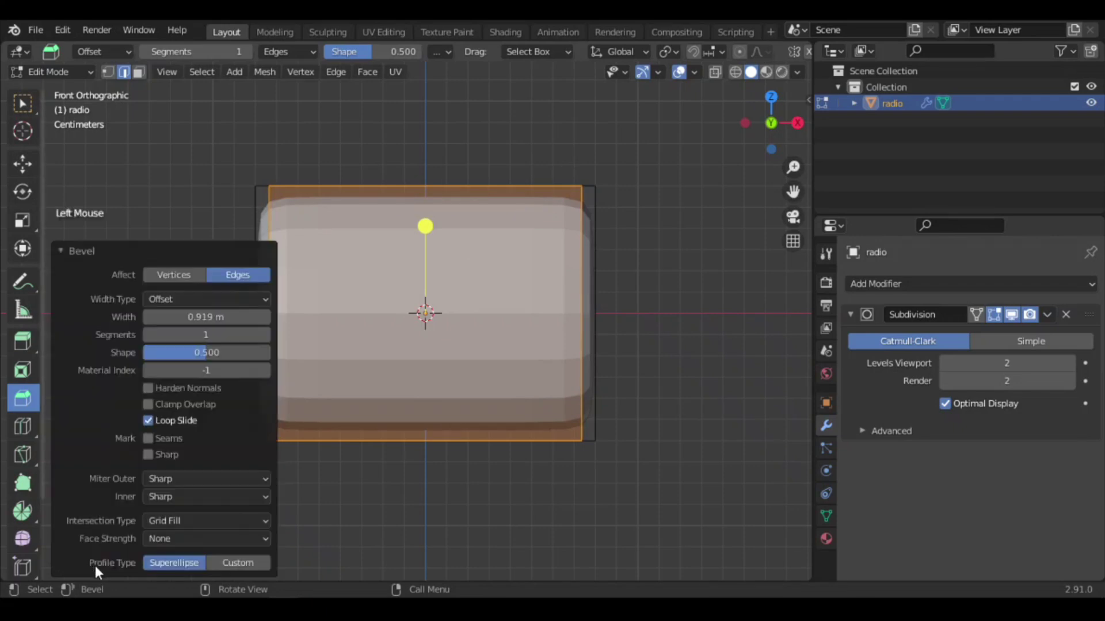
{"action": "mouse_move", "coordinate": [206, 317]}
{"action": "left_mouse_down"}
{"action": "mouse_move", "coordinate": [159, 317]}
{"action": "mouse_move", "coordinate": [201, 317]}
{"action": "left_mouse_up"}
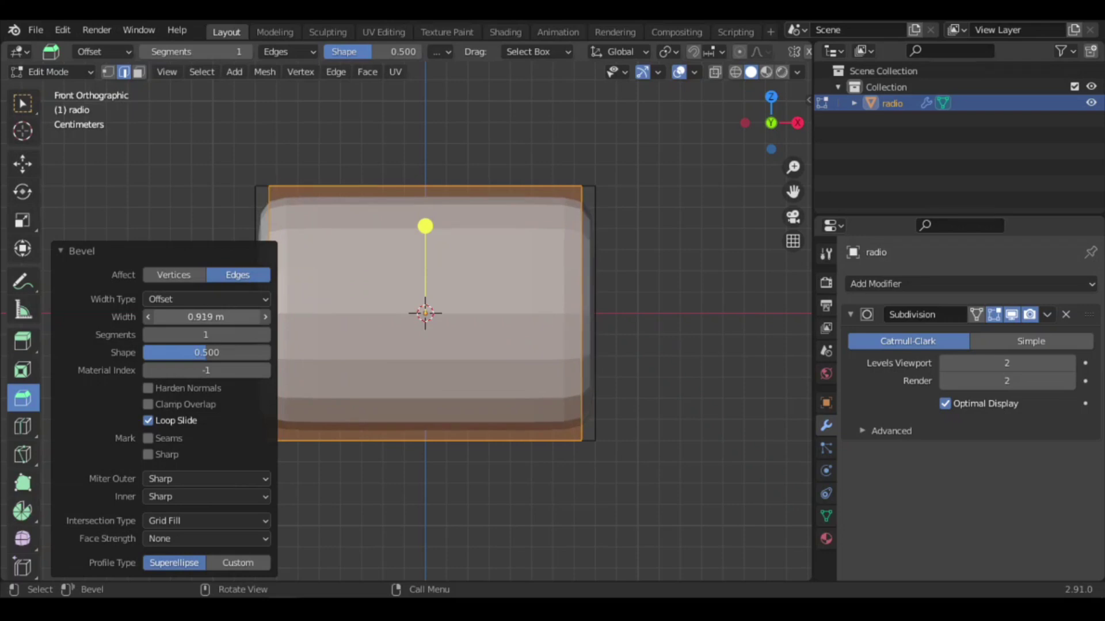
{"action": "left_click", "coordinate": [105, 252]}
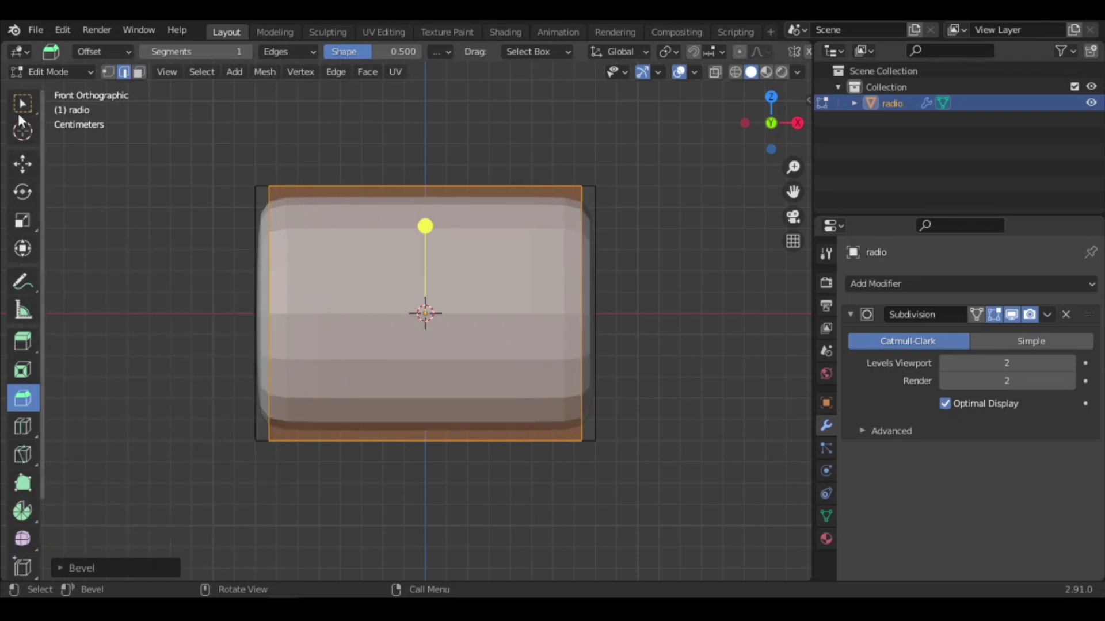
{"action": "left_click", "coordinate": [22, 103]}
{"action": "key", "text": "KP_7"}
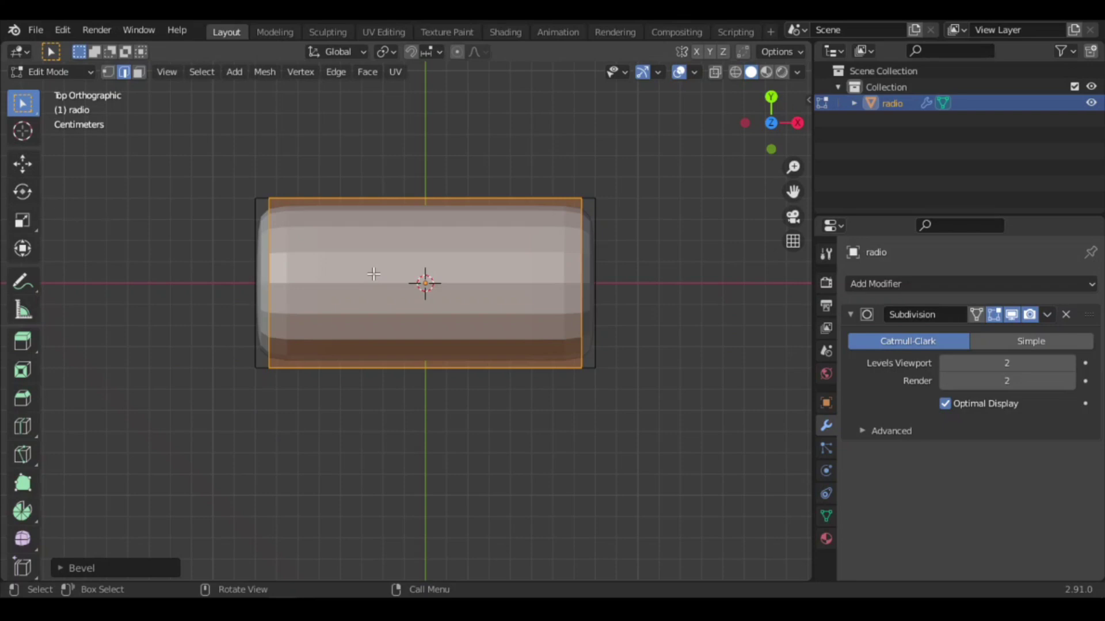
Step: In top view, add a centred loop cut along the box's length and bevel it into two loops towards the front and back edges
{"action": "middle_click_drag", "start_coordinate": [581, 283], "coordinate": [569, 184]}
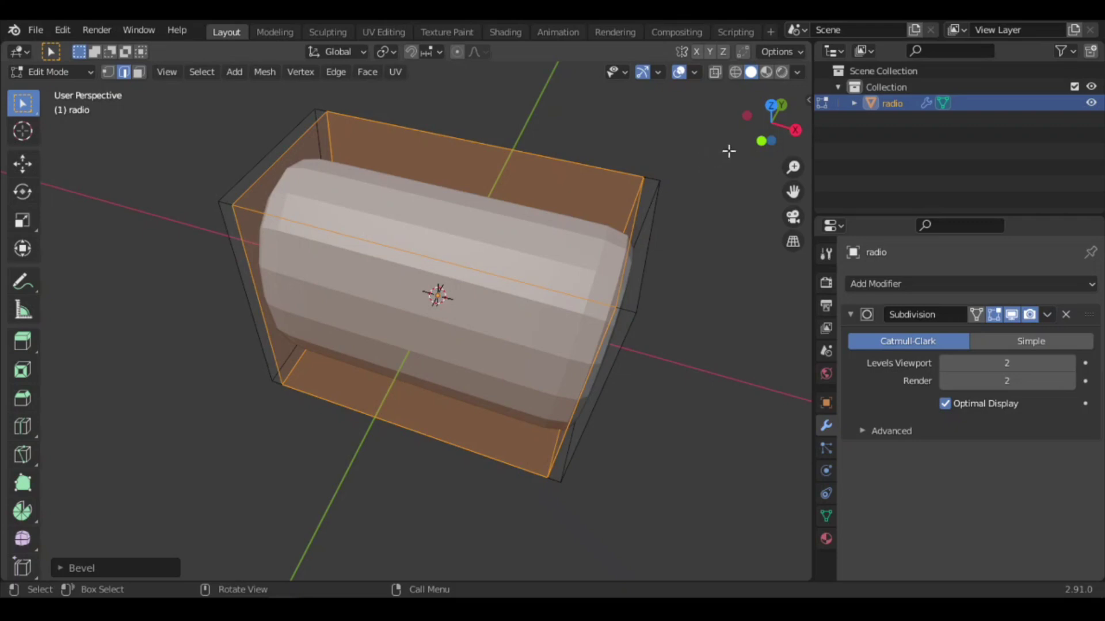
{"action": "left_click", "coordinate": [771, 106]}
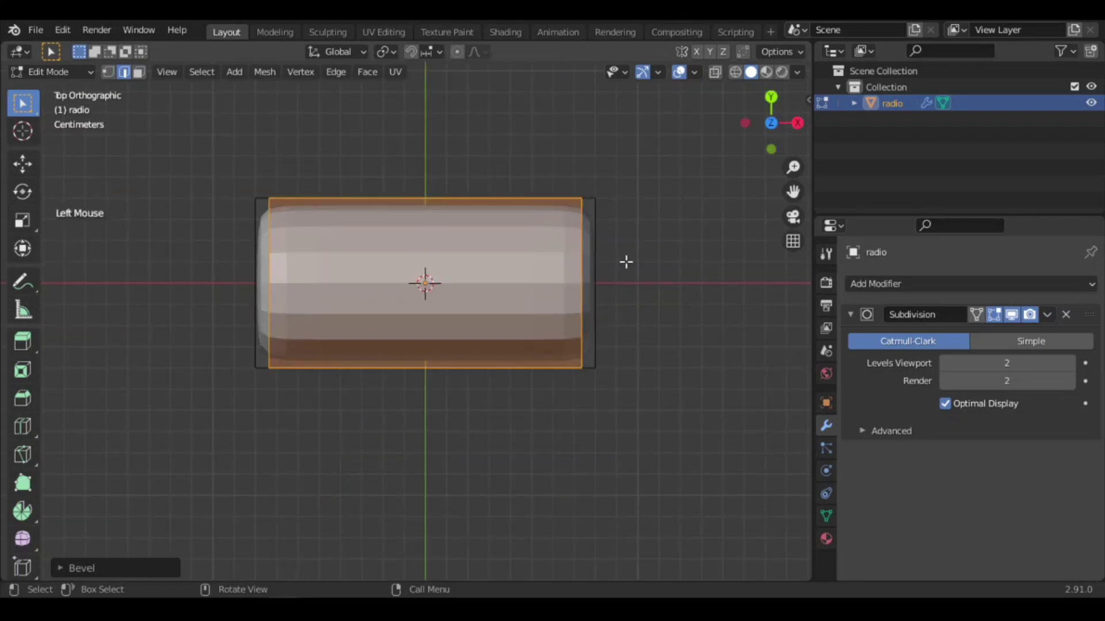
{"action": "key", "text": "ctrl+r"}
{"action": "left_click", "coordinate": [574, 282]}
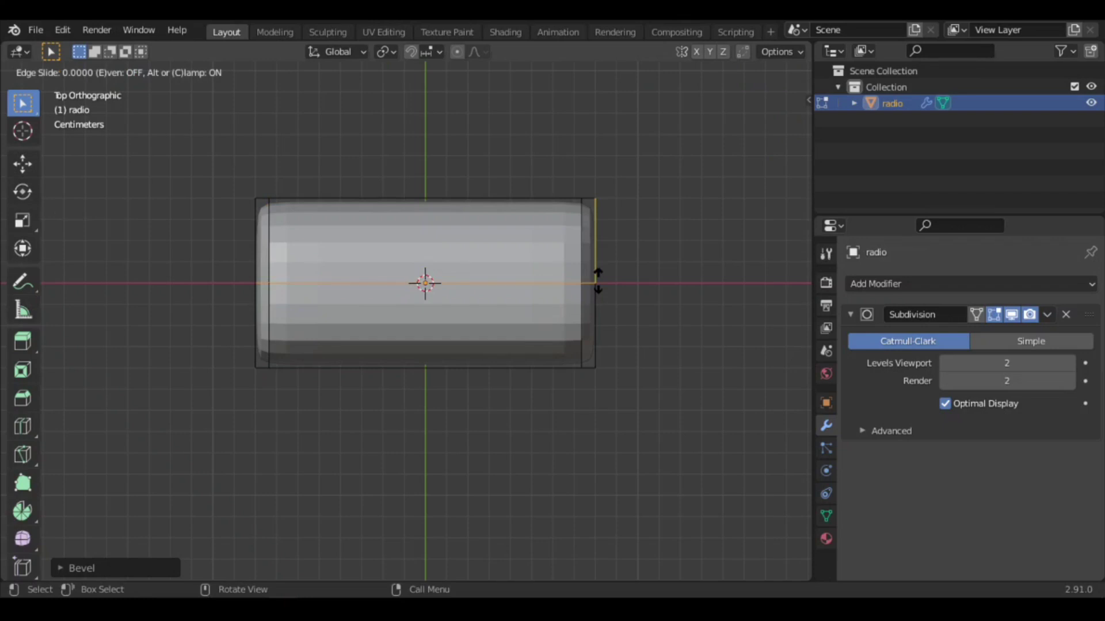
{"action": "left_click", "coordinate": [627, 280]}
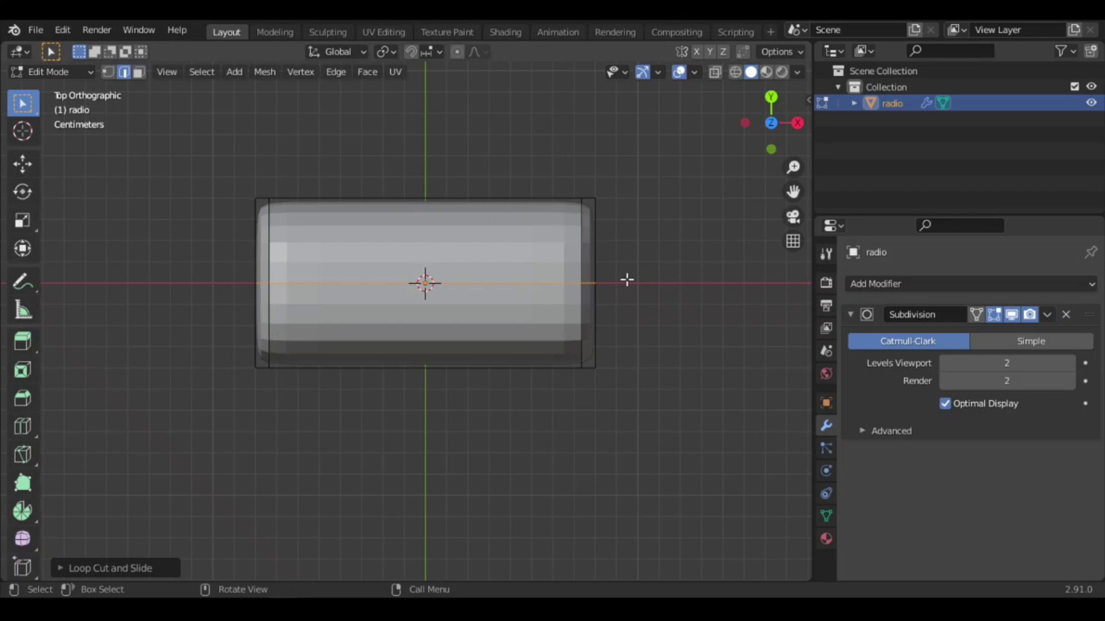
{"action": "key", "text": "ctrl+b"}
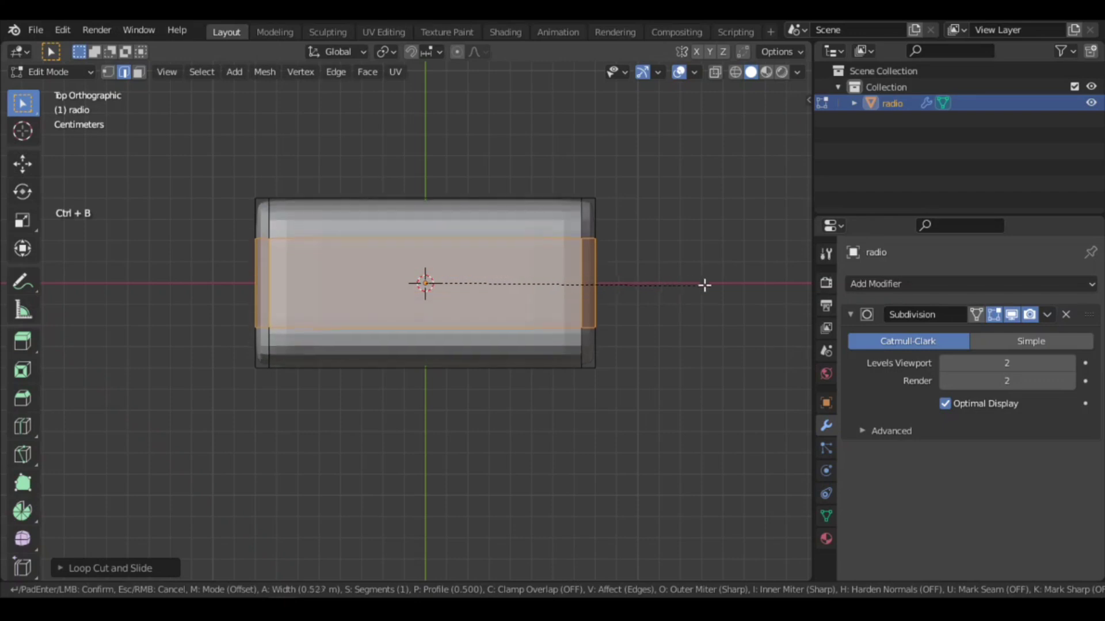
{"action": "left_click", "coordinate": [733, 258]}
Step: In front view, add a horizontal loop cut at mid-height and bevel it into two loops near the box's top and bottom edges
{"action": "key", "text": "KP_1"}
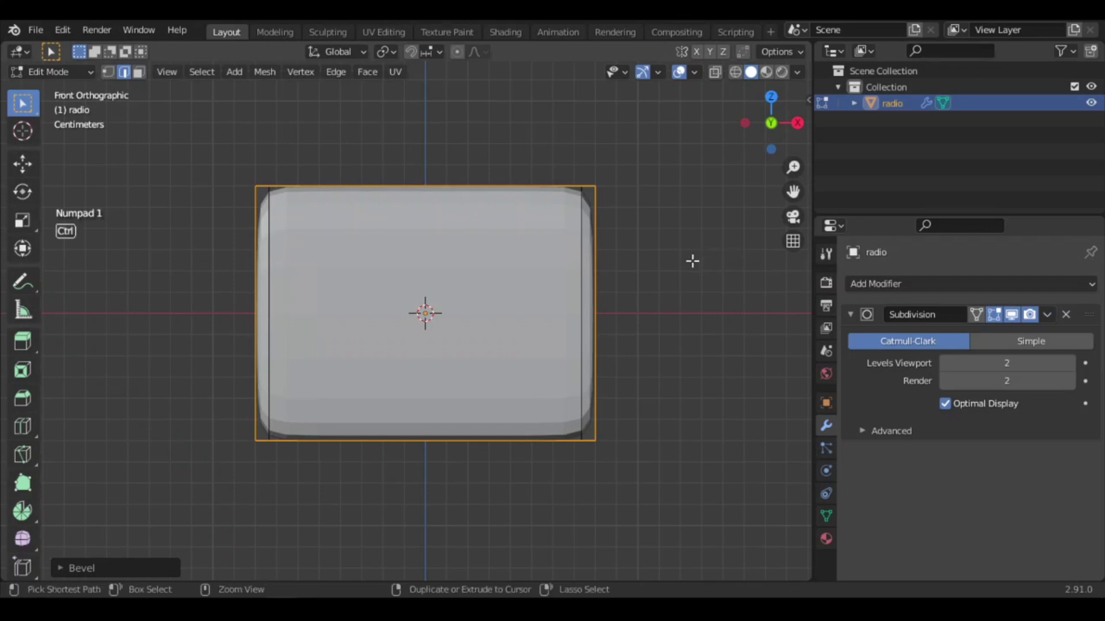
{"action": "key", "text": "ctrl+r"}
{"action": "left_click", "coordinate": [595, 311]}
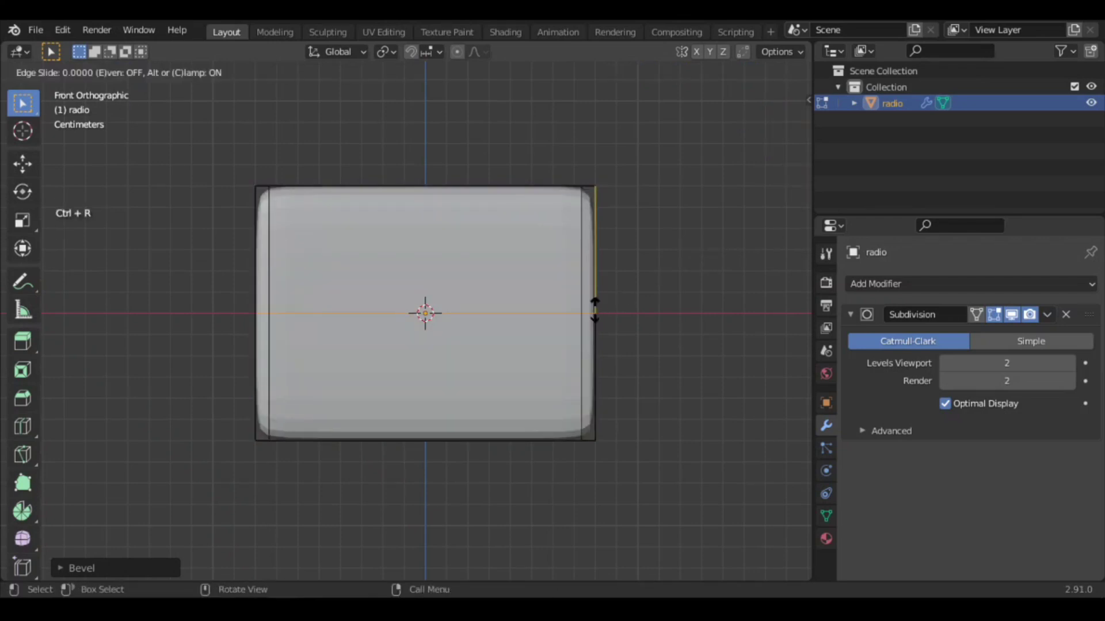
{"action": "right_click", "coordinate": [593, 309]}
{"action": "key", "text": "ctrl+b"}
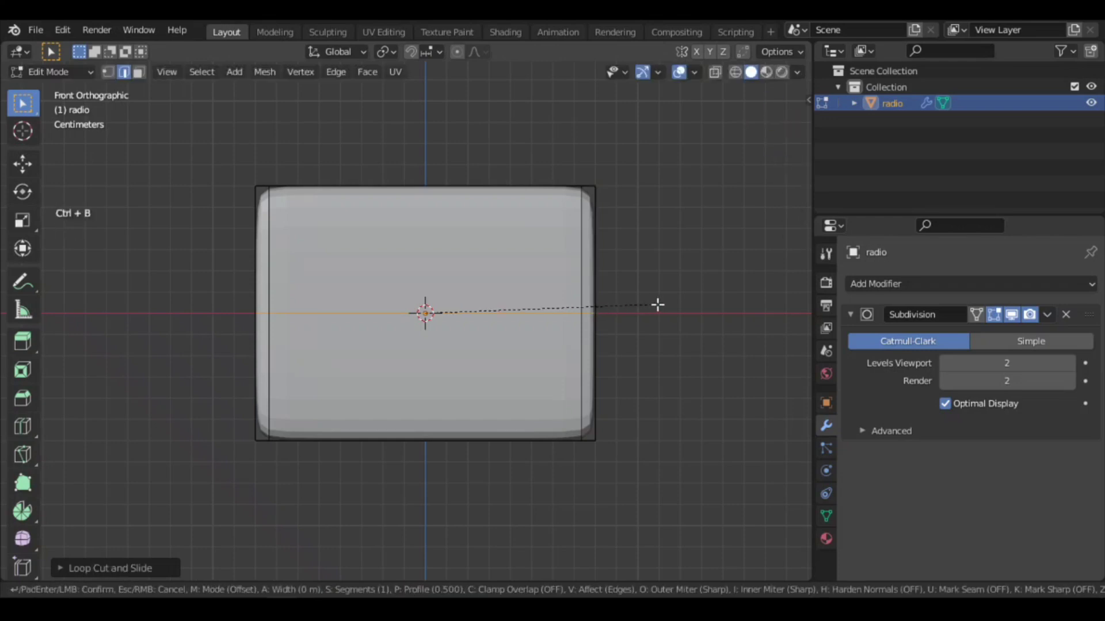
{"action": "left_click", "coordinate": [749, 373]}
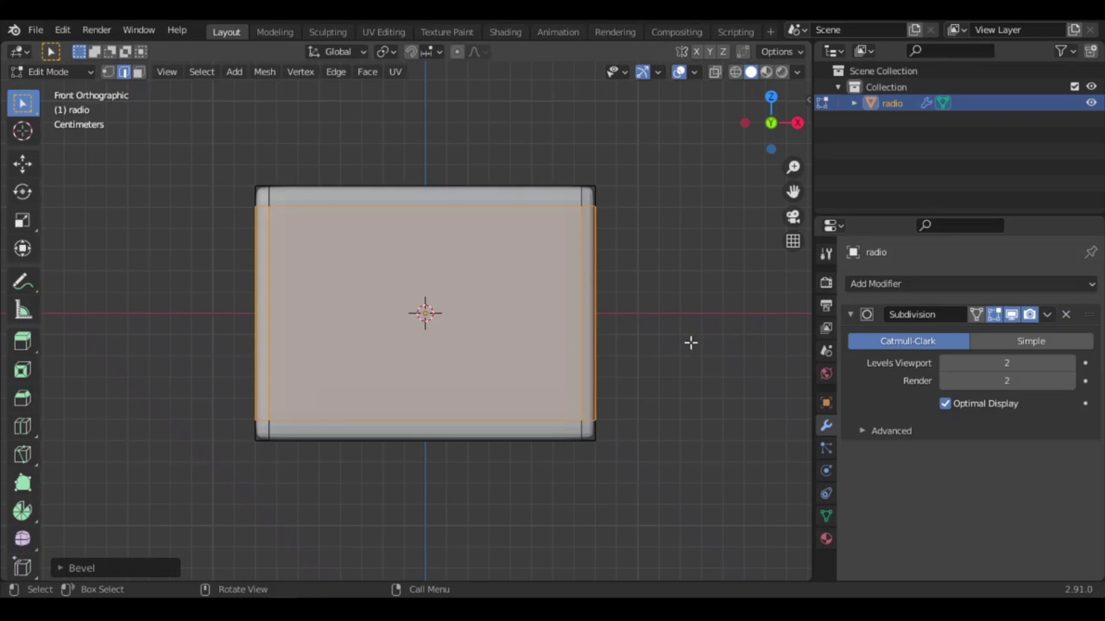
Step: Move the vertical edge loop near the box's right end inward along the X axis by about 0.0015 m
{"action": "left_click", "coordinate": [581, 430], "text": "alt"}
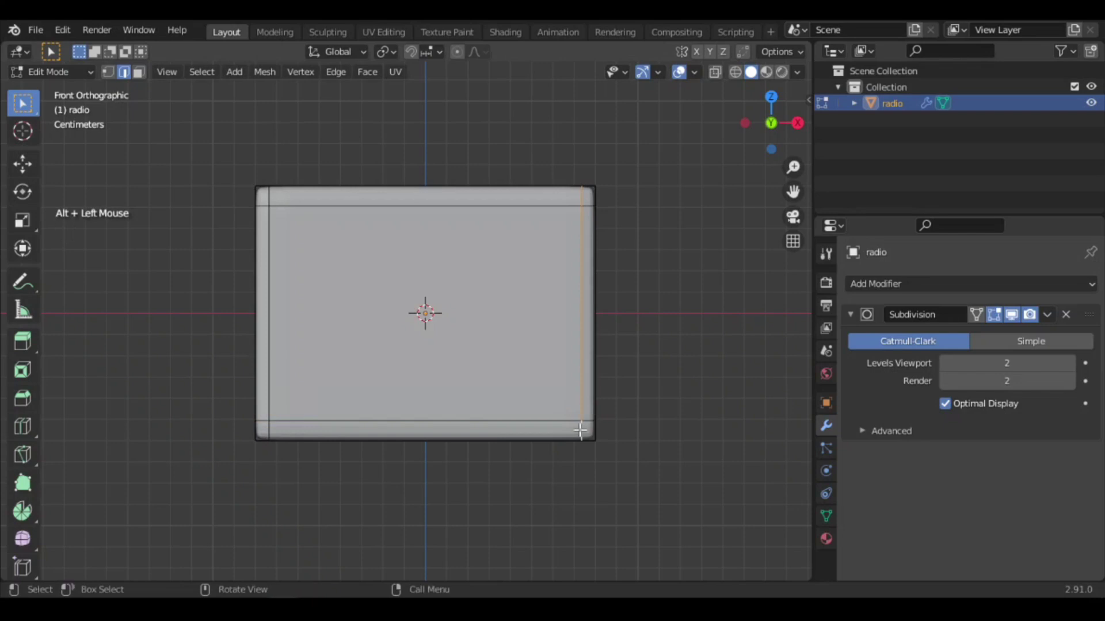
{"action": "key", "text": "g"}
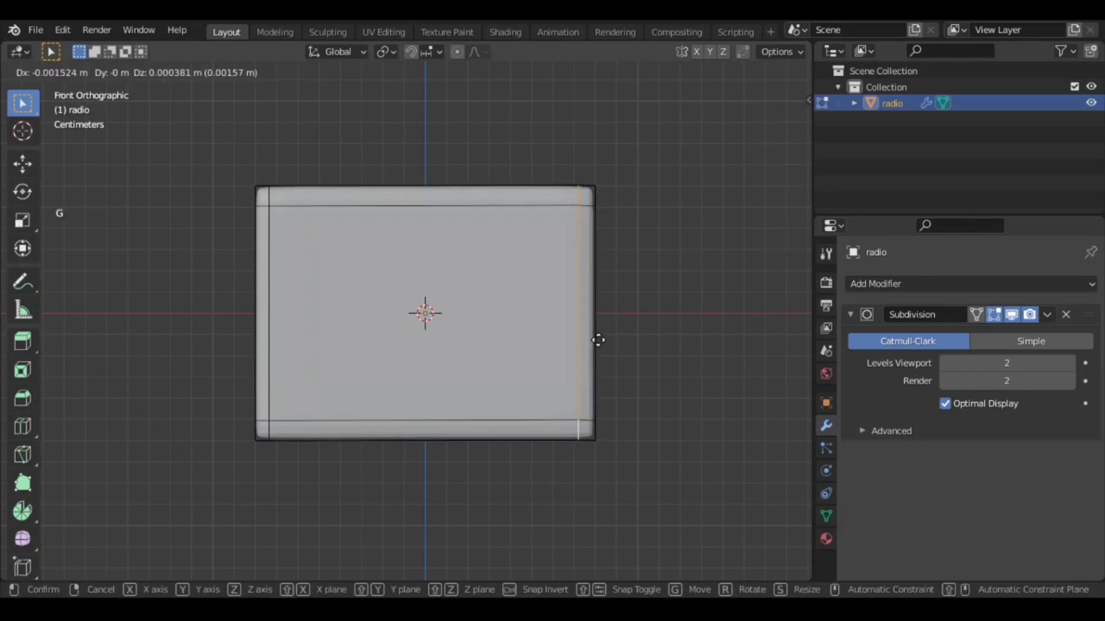
{"action": "key", "text": "x"}
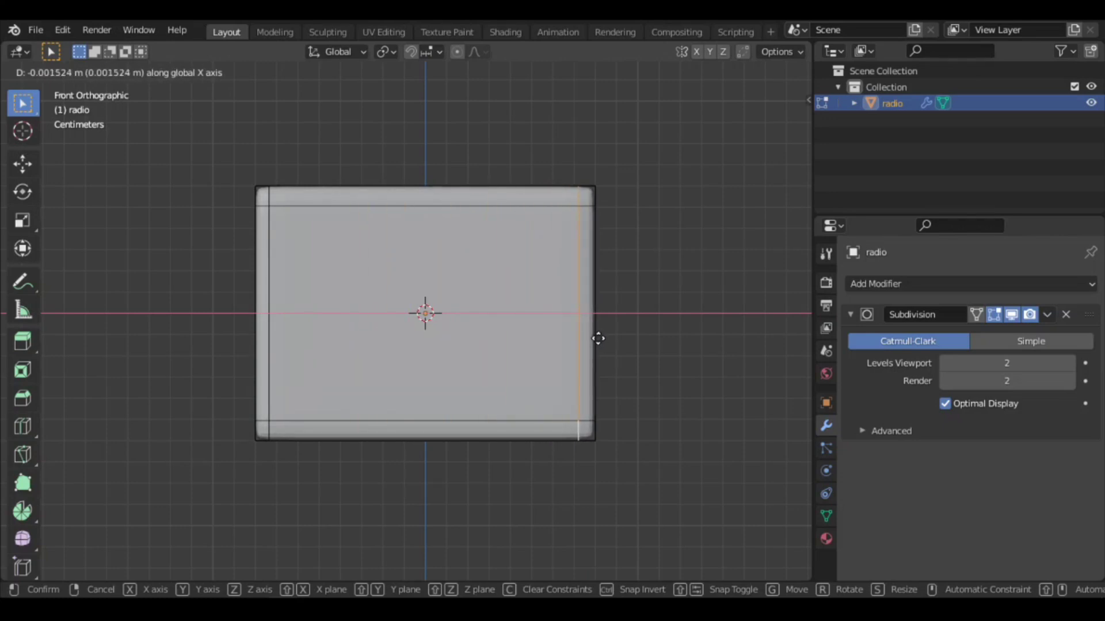
{"action": "left_click", "coordinate": [598, 338]}
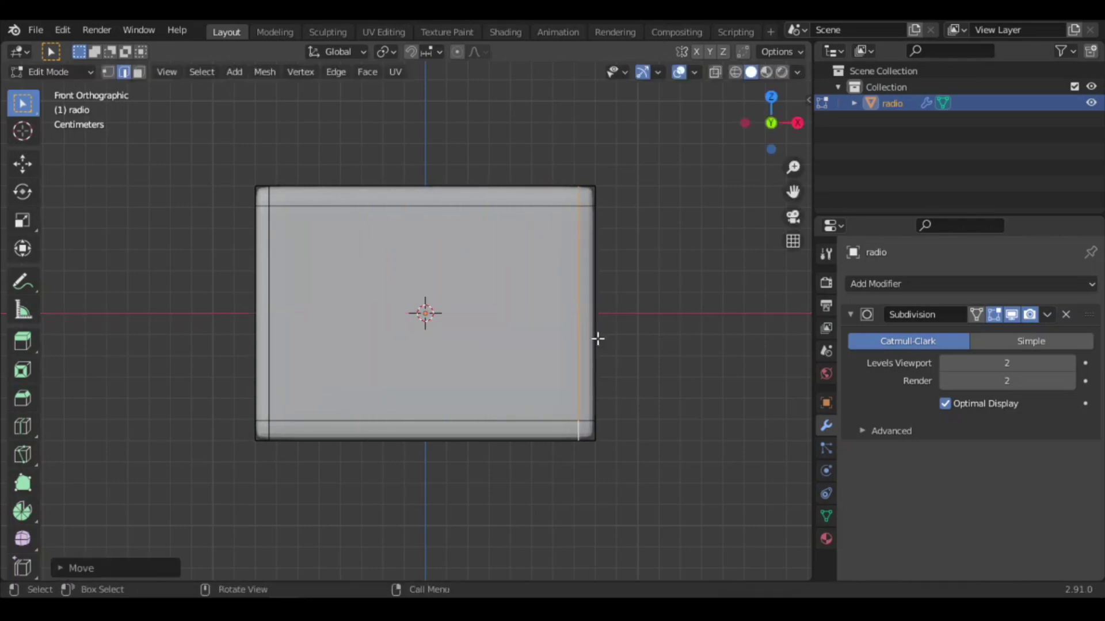
Step: Edge-slide the vertical loop near the box's left end slightly inward, by a factor of about 0.015
{"action": "left_click", "coordinate": [271, 321], "text": "alt"}
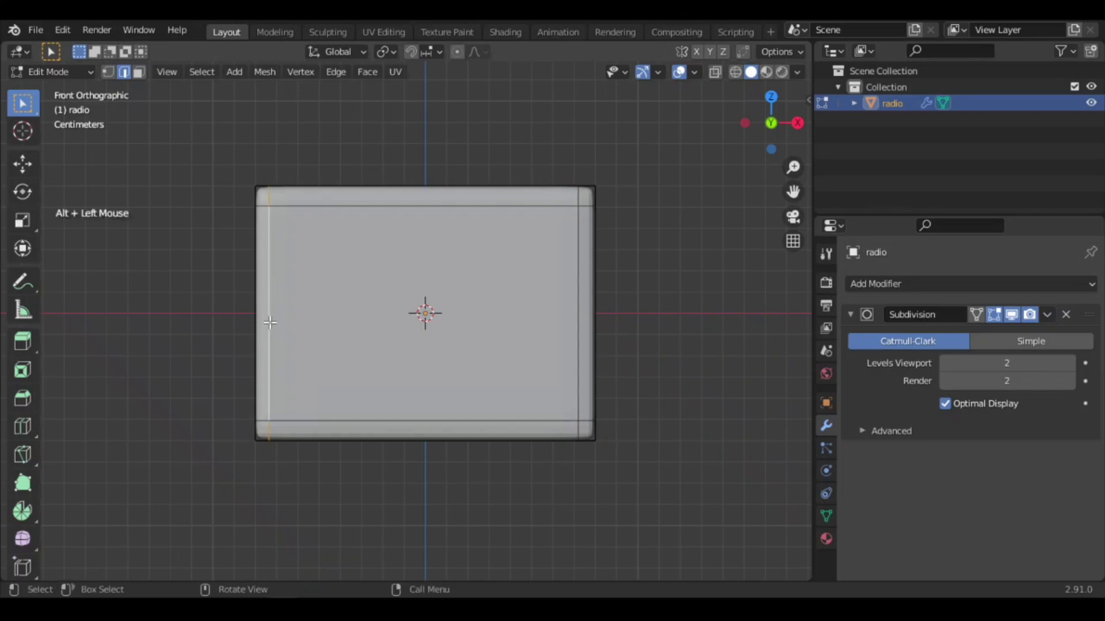
{"action": "key", "text": "g"}
{"action": "key", "text": "g"}
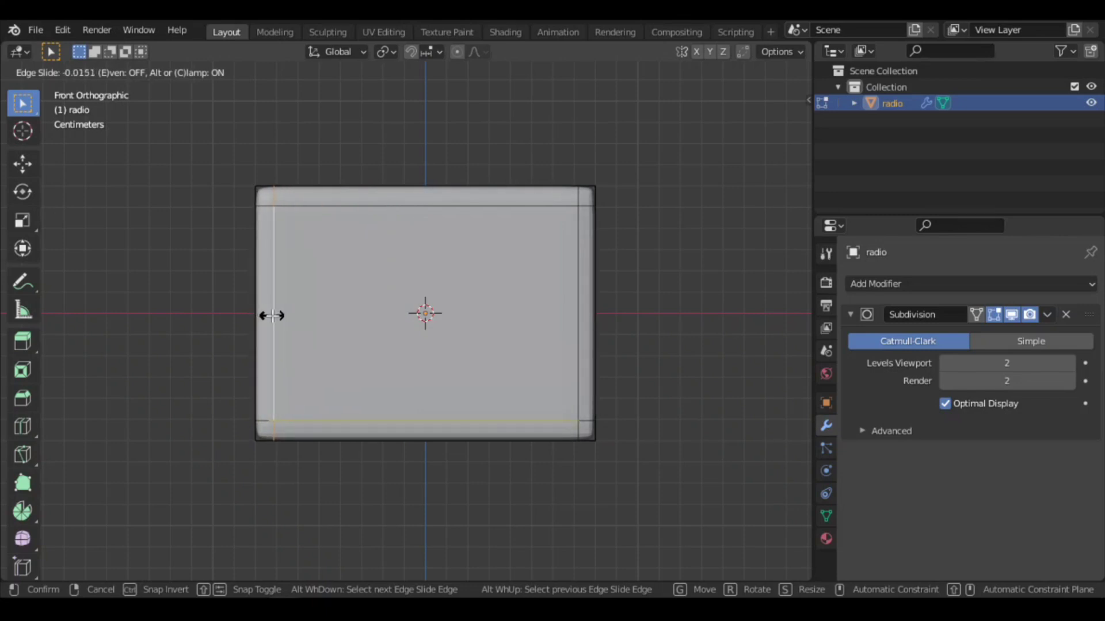
{"action": "left_click", "coordinate": [272, 317]}
Step: Return to Object Mode and examine the radio's rounded edges and corner up close from an angled view
{"action": "key", "text": "Tab"}
{"action": "scroll", "coordinate": [310, 334], "scroll_direction": "down", "scroll_amount": 2}
{"action": "middle_click_drag", "start_coordinate": [310, 334], "coordinate": [418, 397]}
{"action": "scroll", "coordinate": [417, 392], "scroll_direction": "up", "scroll_amount": 4}
{"action": "middle_click_drag", "start_coordinate": [385, 264], "coordinate": [351, 258]}
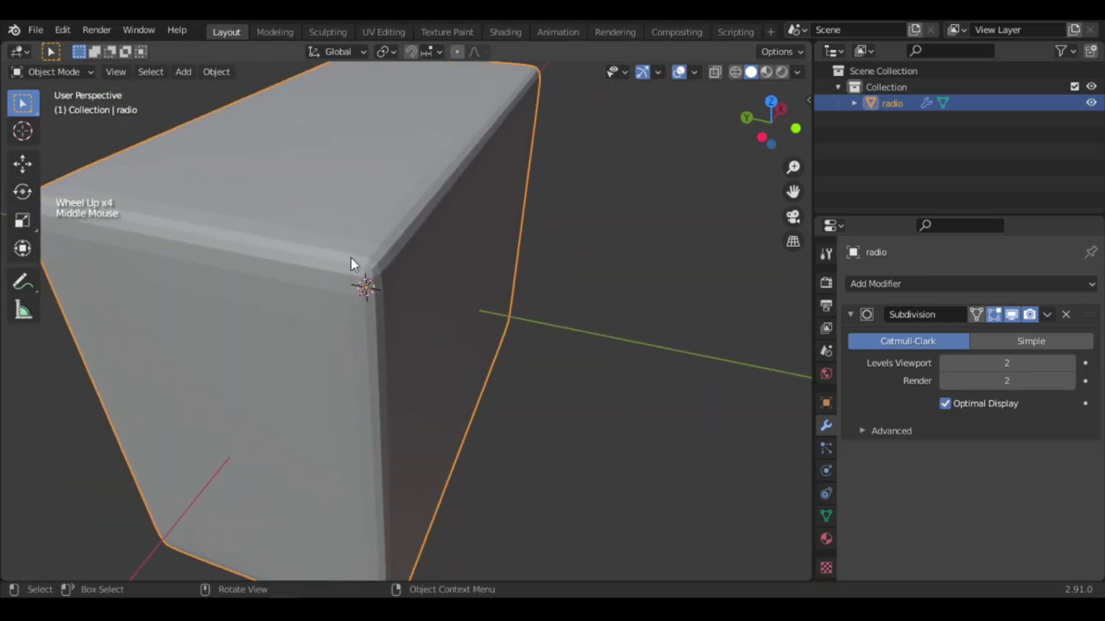
{"action": "middle_click_drag", "start_coordinate": [373, 317], "coordinate": [374, 291]}
{"action": "scroll", "coordinate": [395, 299], "scroll_direction": "down", "scroll_amount": 2}
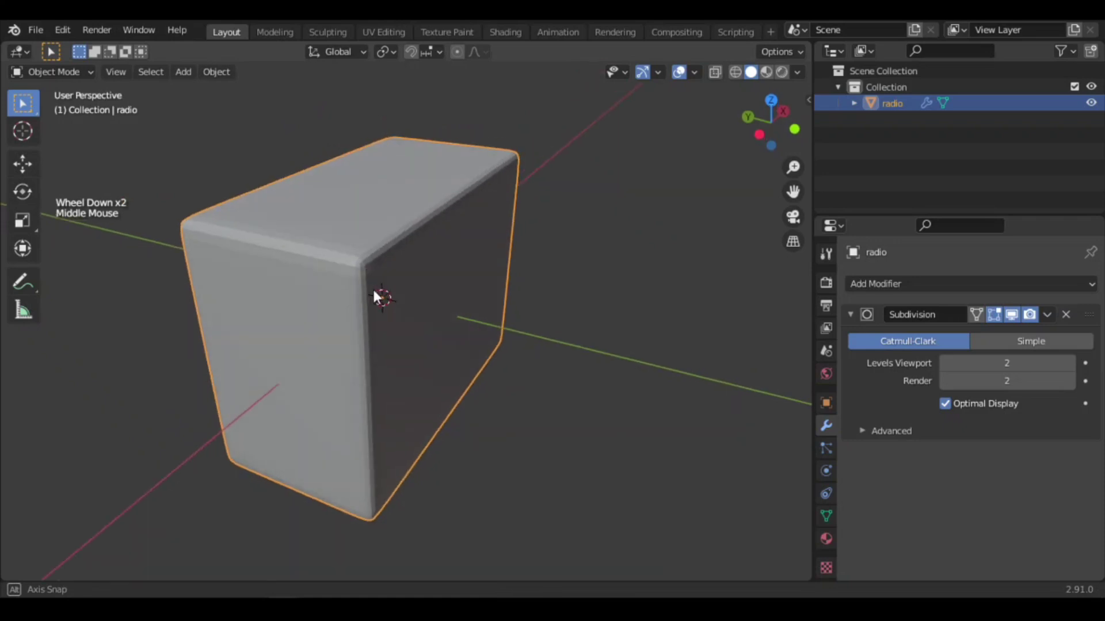
Step: Try the Subdivision modifier's viewport levels up to 5, inspect the edges, and restore the level to 2
{"action": "left_click", "coordinate": [1070, 363]}
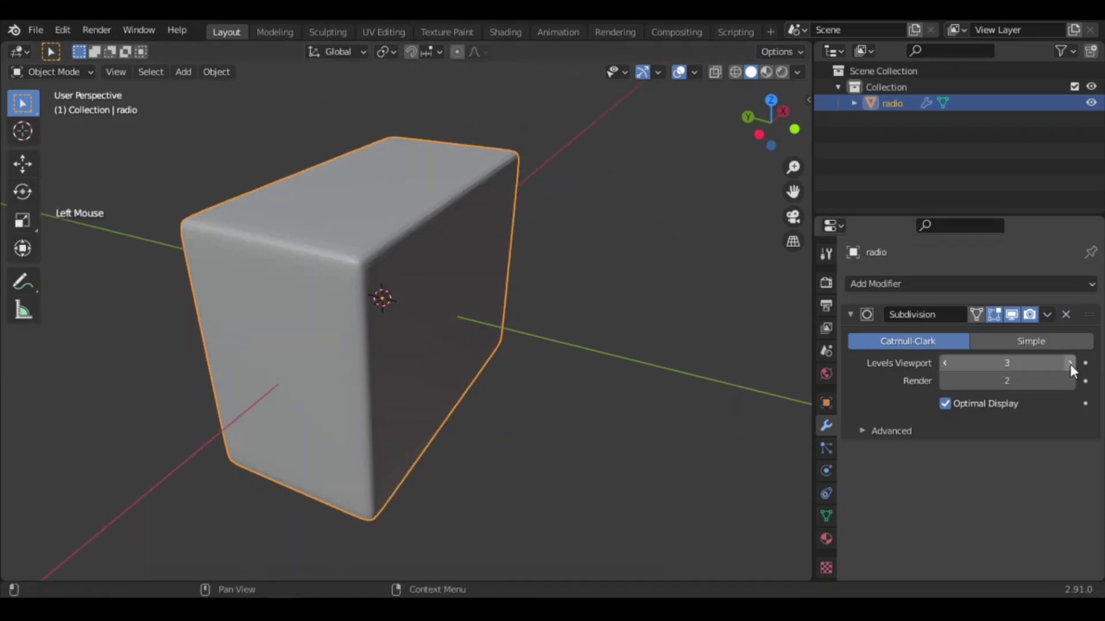
{"action": "left_click", "coordinate": [1069, 363]}
{"action": "left_click", "coordinate": [1069, 363]}
{"action": "mouse_move", "coordinate": [582, 318]}
{"action": "middle_mouse_down"}
{"action": "mouse_move", "coordinate": [545, 308]}
{"action": "mouse_move", "coordinate": [584, 321]}
{"action": "mouse_move", "coordinate": [570, 323]}
{"action": "middle_mouse_up"}
{"action": "scroll", "coordinate": [581, 321], "scroll_direction": "up", "scroll_amount": 2}
{"action": "left_click", "coordinate": [946, 363]}
{"action": "left_click", "coordinate": [946, 363]}
{"action": "left_click", "coordinate": [945, 363]}
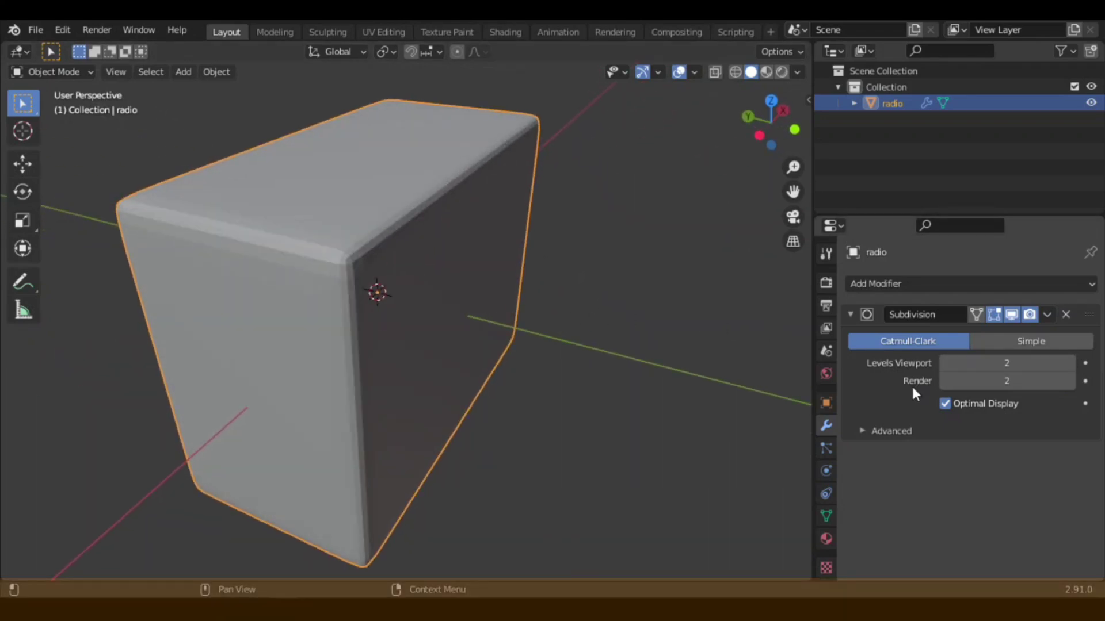
Step: Enable Scene Statistics in the status bar
{"action": "right_click", "coordinate": [853, 595]}
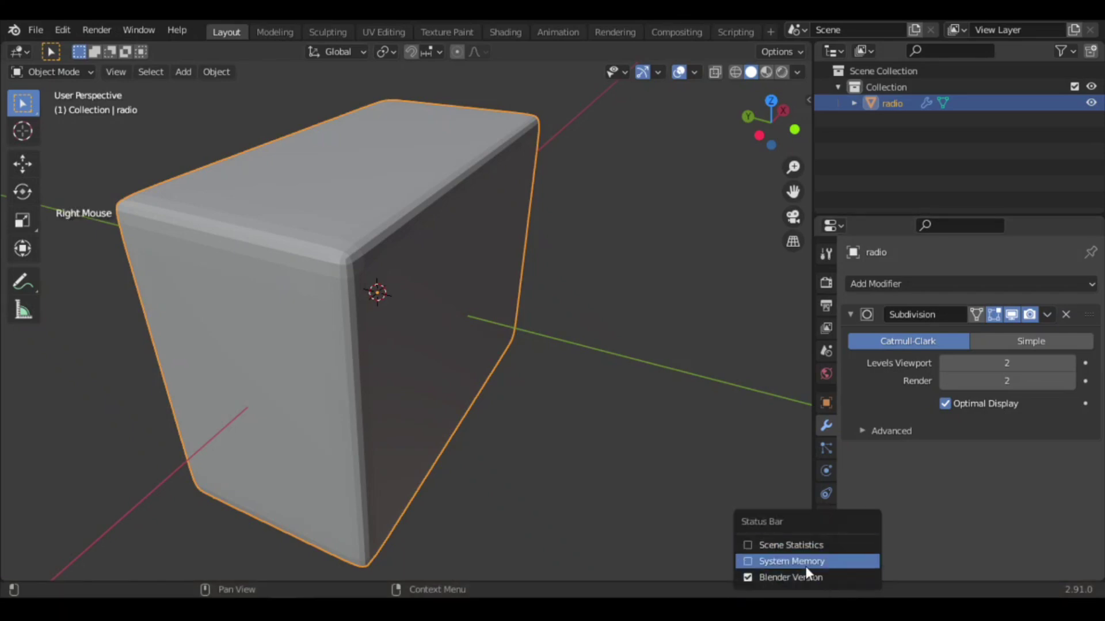
{"action": "left_click", "coordinate": [747, 544]}
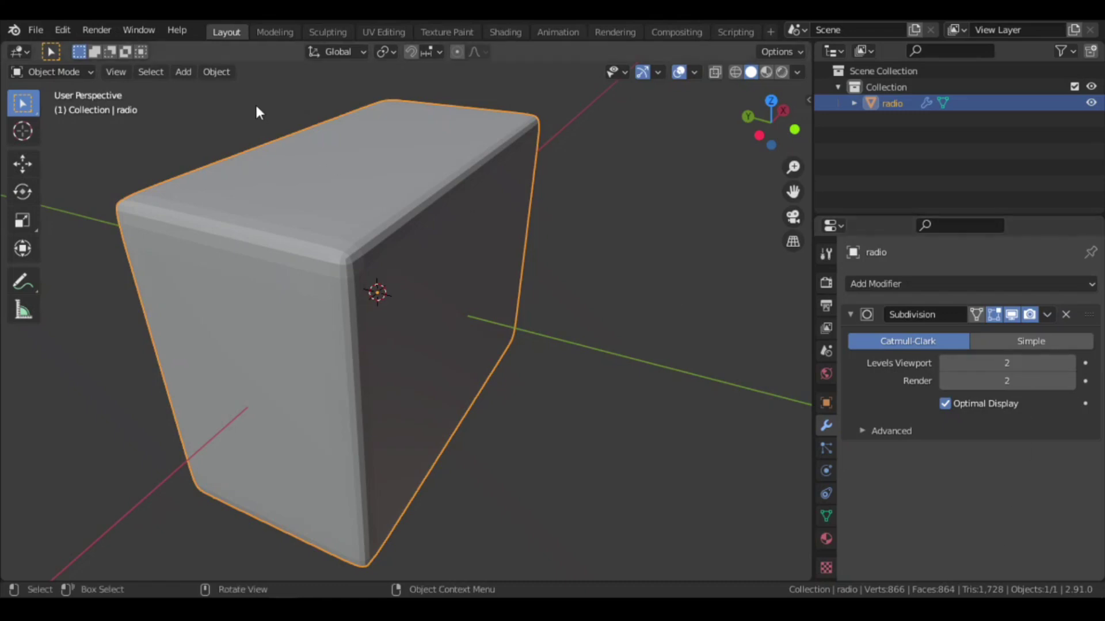
Step: Try Shade Smooth on the radio, compare the surface and the triangle statistics, and revert the object to Shade Flat
{"action": "left_click", "coordinate": [216, 72]}
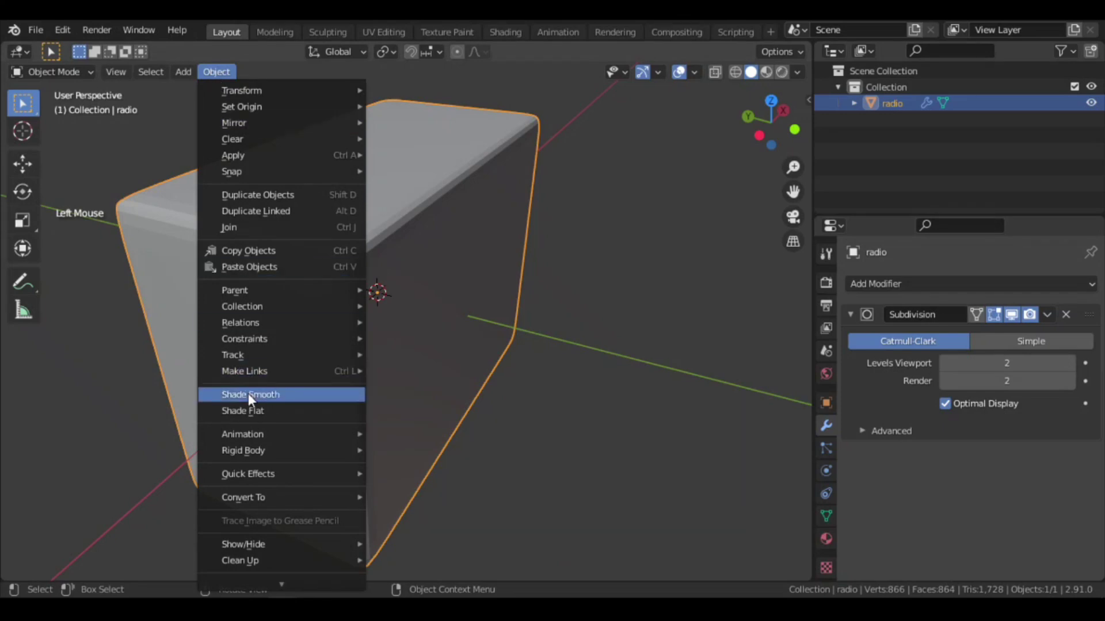
{"action": "left_click", "coordinate": [248, 394]}
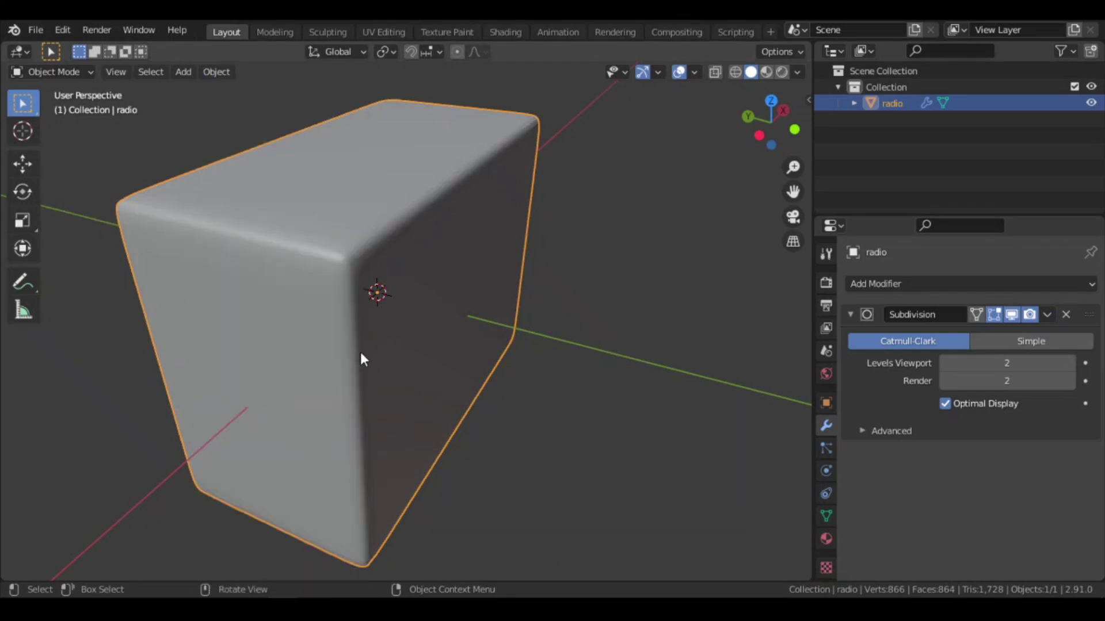
{"action": "middle_click_drag", "start_coordinate": [362, 360], "coordinate": [960, 510]}
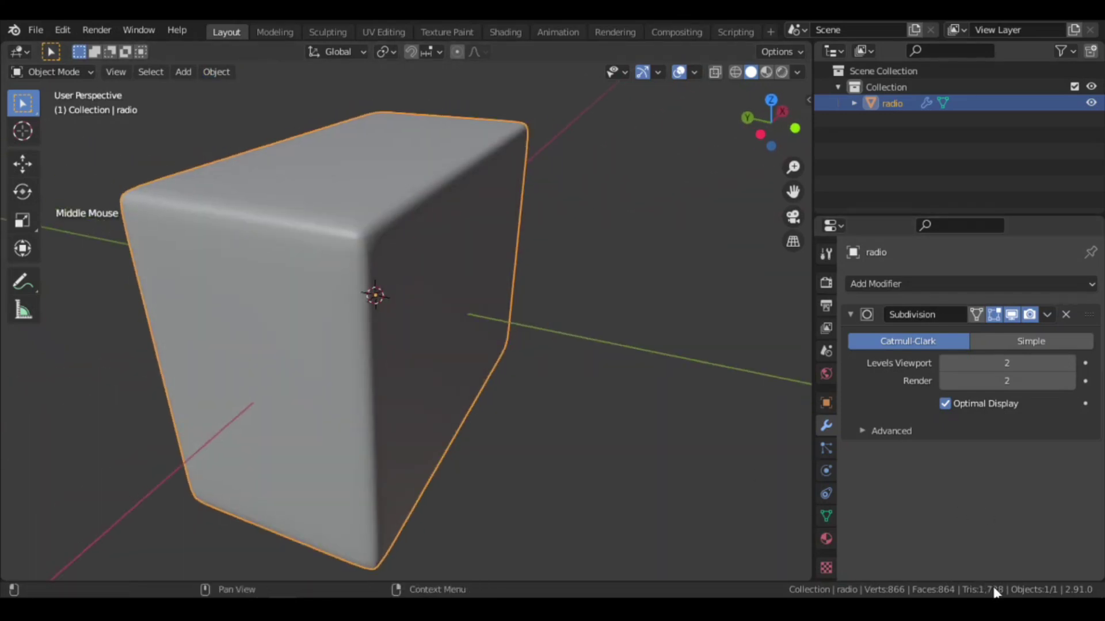
{"action": "left_click", "coordinate": [203, 77]}
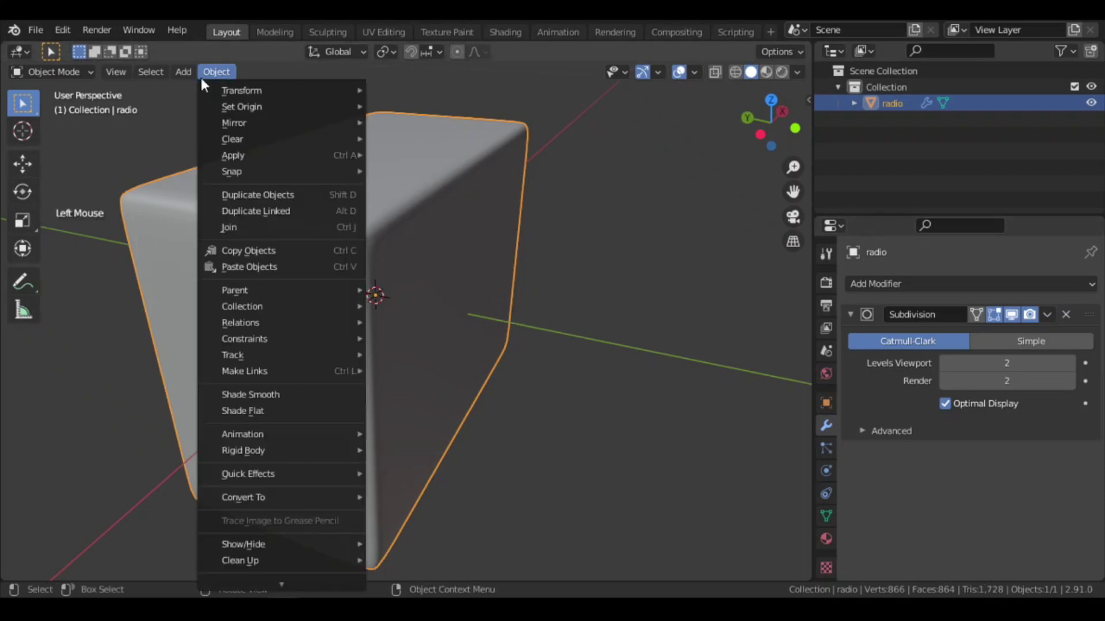
{"action": "left_click", "coordinate": [238, 413]}
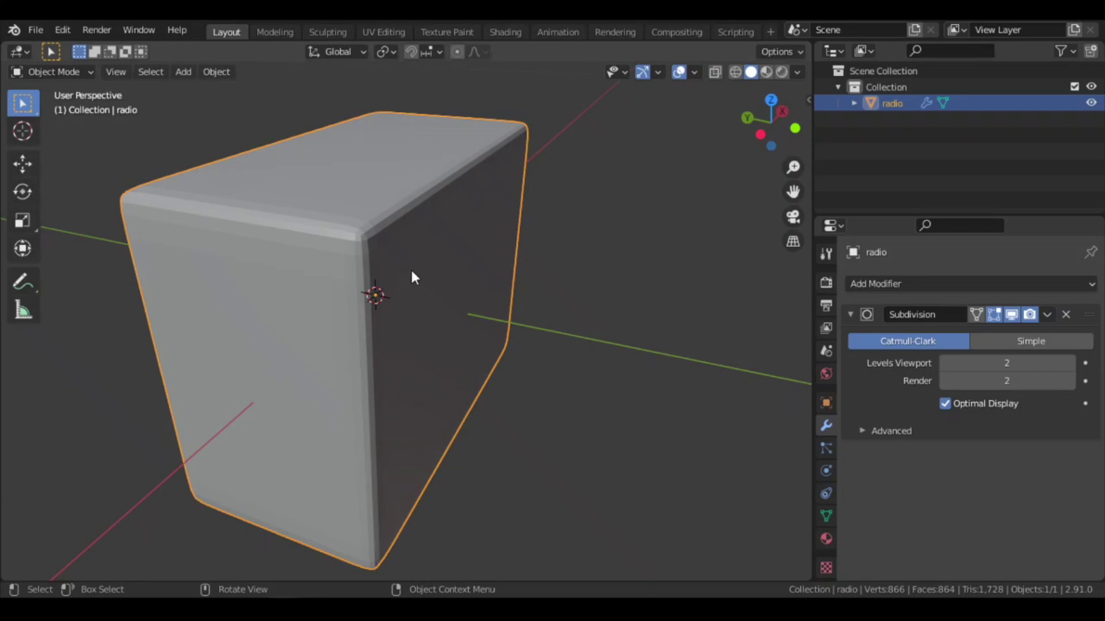
Step: Apply Shade Smooth to the radio and check its surface from another angle
{"action": "right_click", "coordinate": [380, 180]}
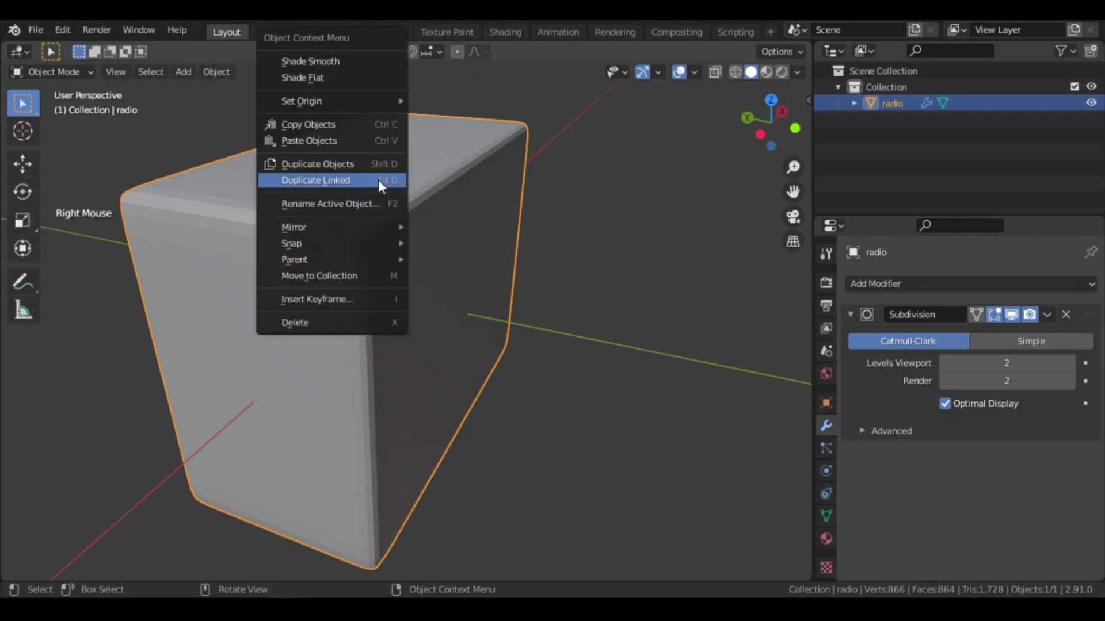
{"action": "left_click", "coordinate": [330, 60]}
{"action": "scroll", "coordinate": [378, 242], "scroll_direction": "down", "scroll_amount": 3}
{"action": "middle_click_drag", "start_coordinate": [385, 271], "coordinate": [490, 311]}
{"action": "scroll", "coordinate": [518, 314], "scroll_direction": "down", "scroll_amount": 3}
{"action": "middle_click", "coordinate": [512, 321]}
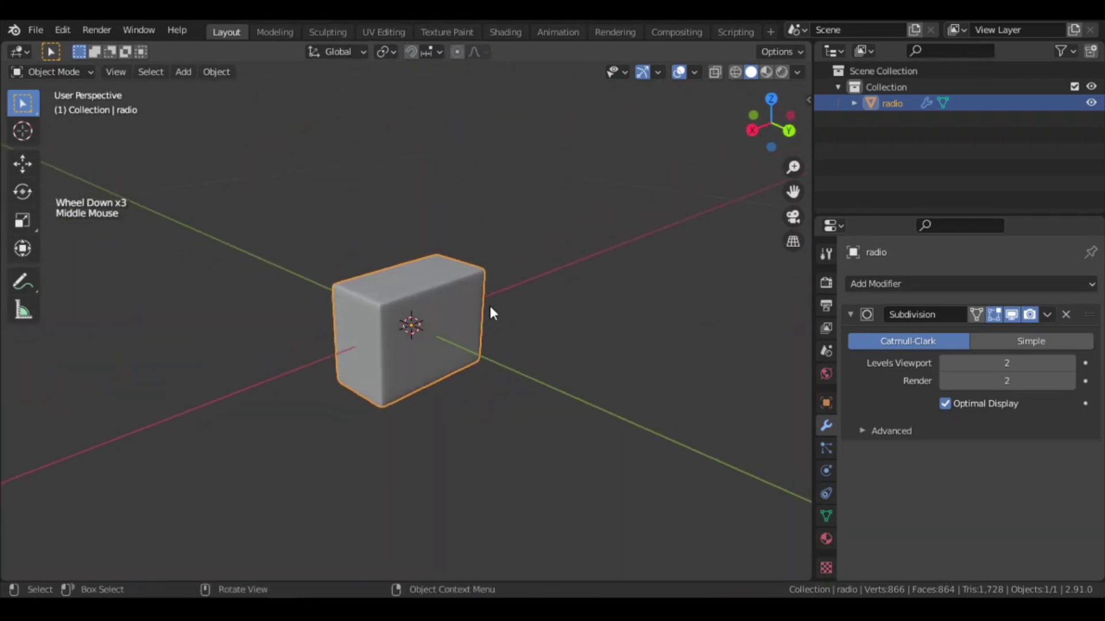
Step: Save the scene as a new file named "Radio project" in the Downloads folder
{"action": "left_click", "coordinate": [36, 30]}
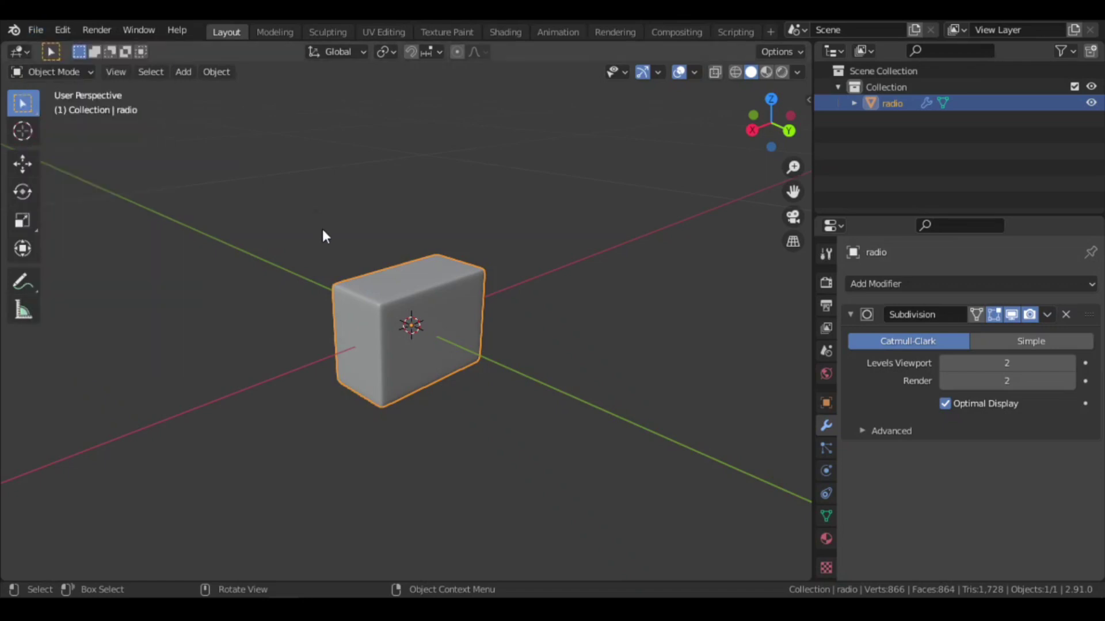
{"action": "key", "text": "ctrl+shift+s"}
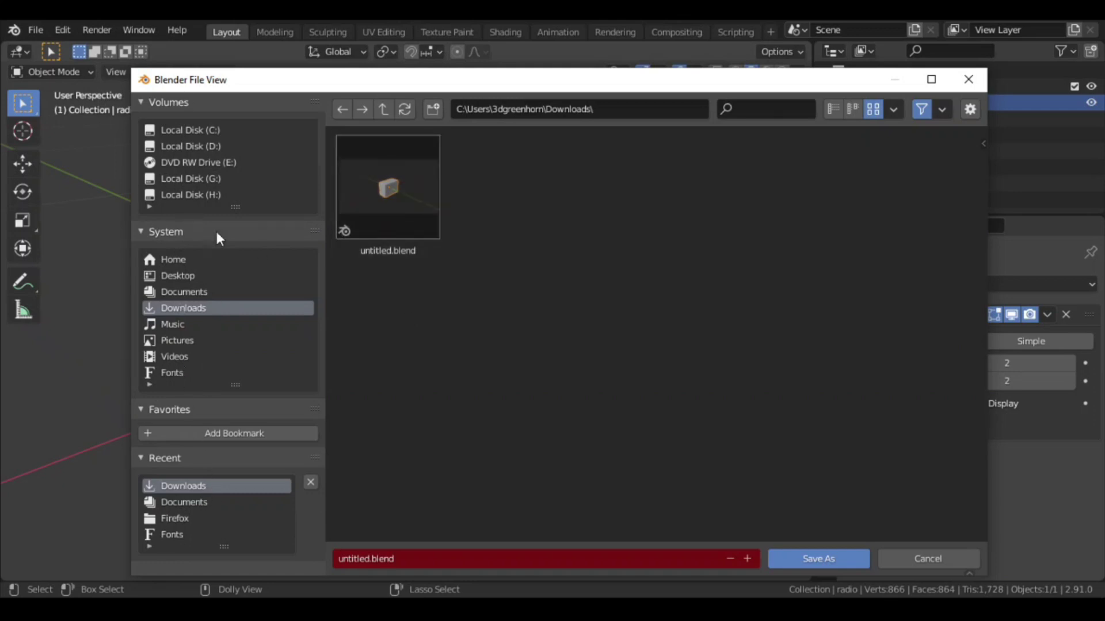
{"action": "left_click", "coordinate": [357, 559]}
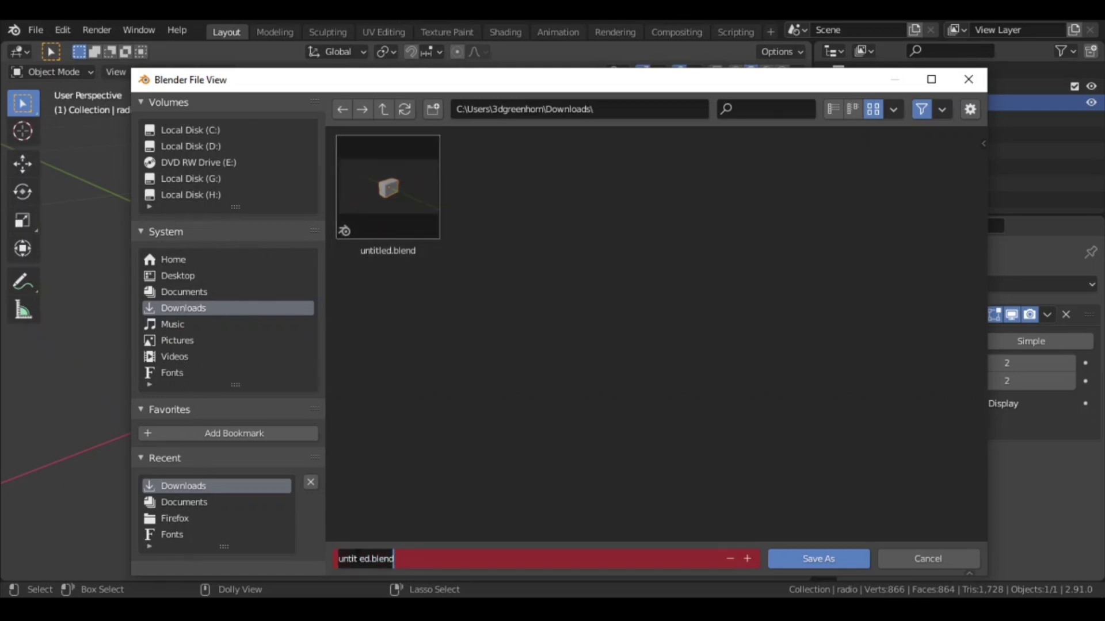
{"action": "type", "text": "Radio project"}
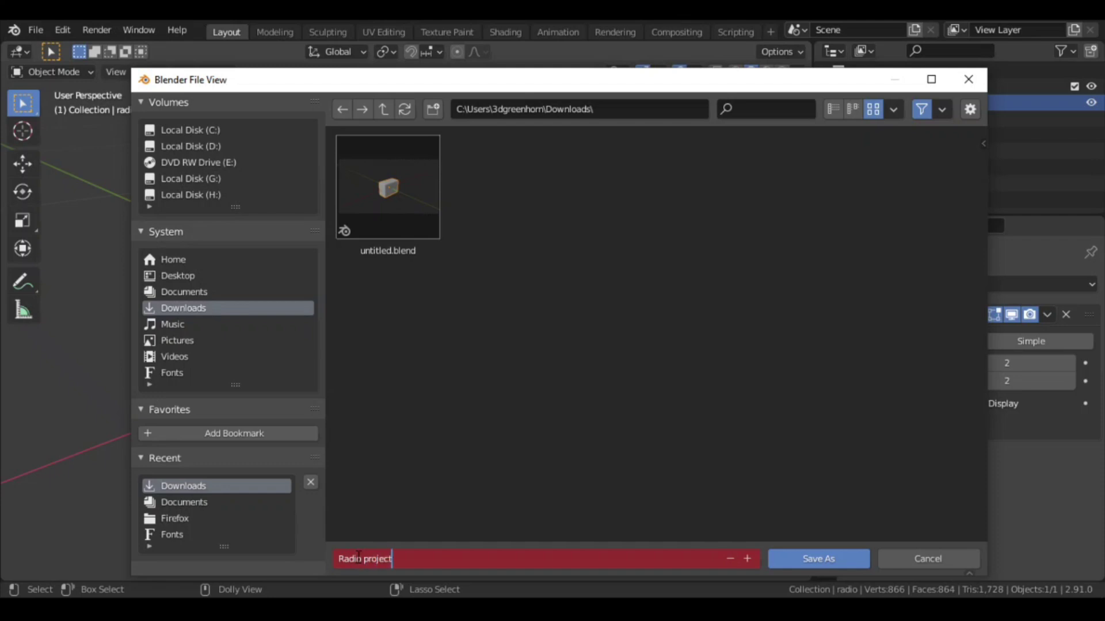
{"action": "left_click", "coordinate": [820, 557]}
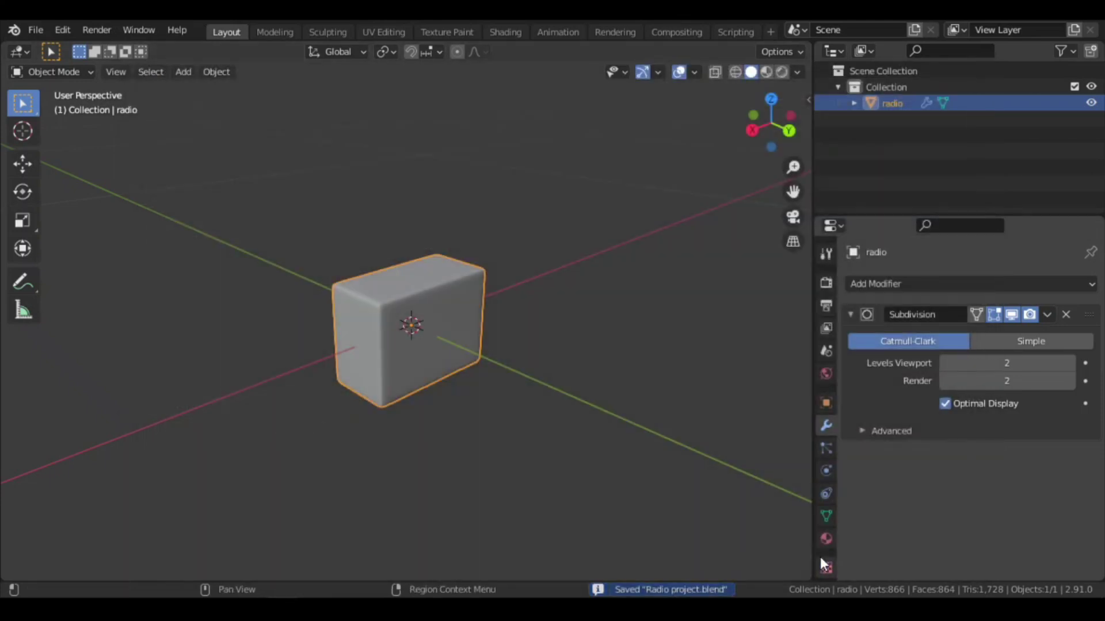